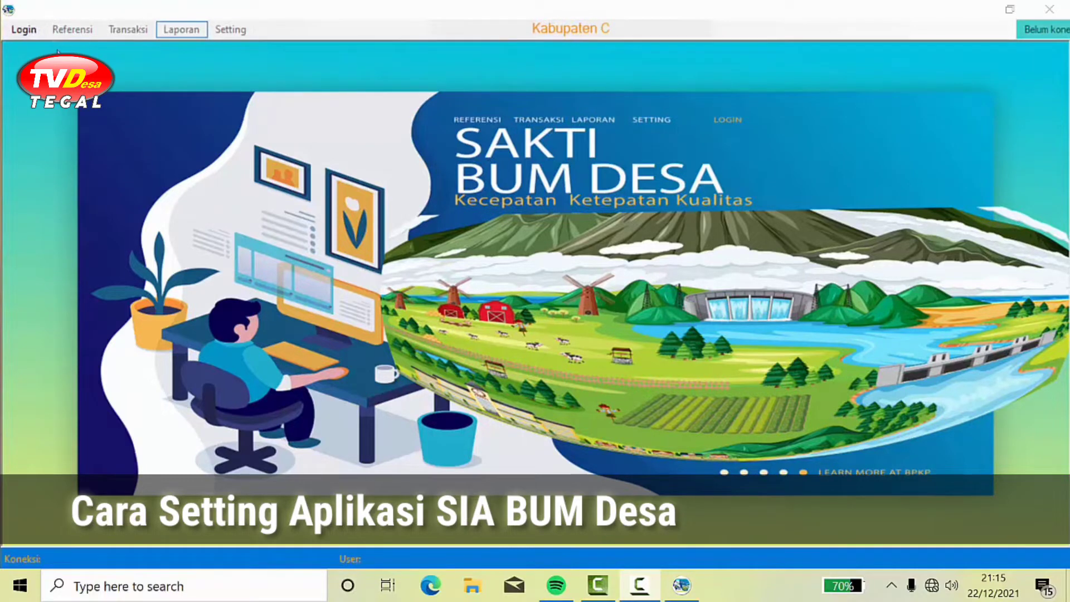
# Step: Open the login form and look through the user name list without choosing anyone
pyautogui.click(25, 31)
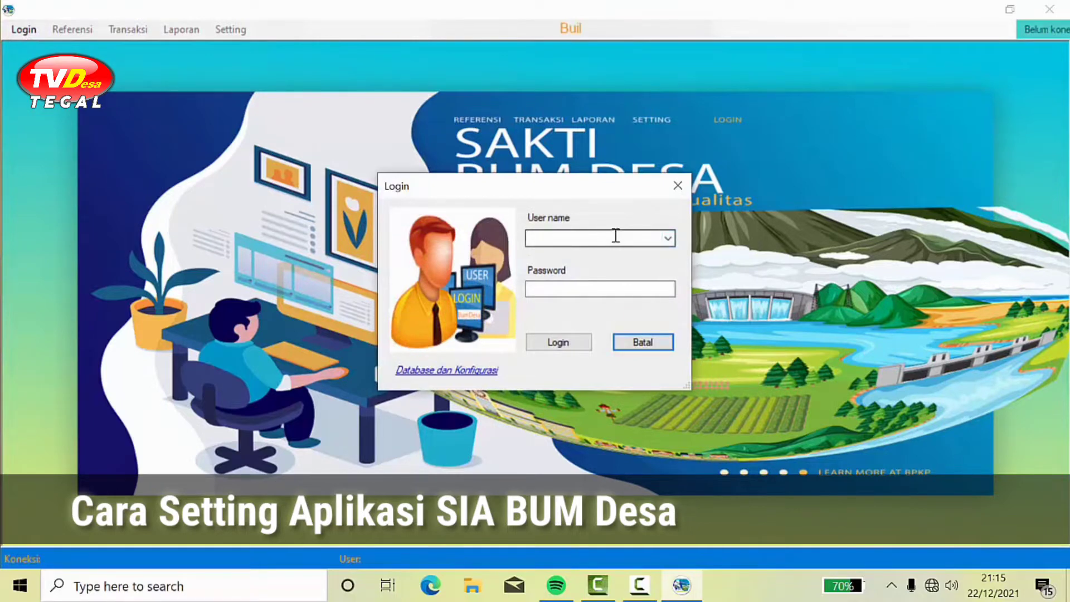
pyautogui.click(668, 238)
pyautogui.click(759, 252)
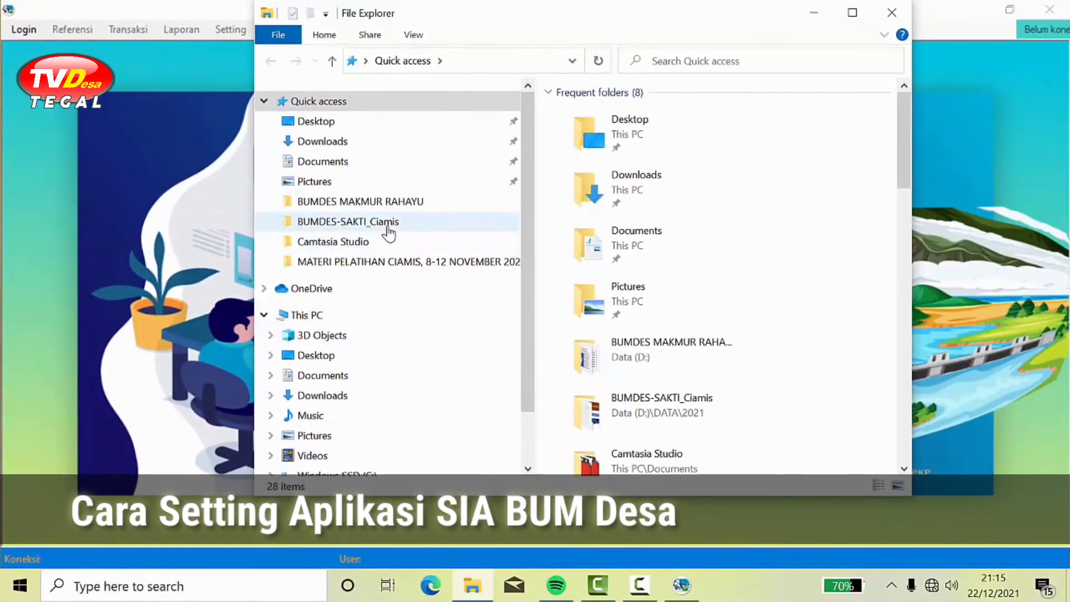
# Step: Open the Kab Ciamis file from BUMDES-SAKTI_Ciamis in Notepad, select its Provinsi code, and return to the login
pyautogui.click(389, 233)
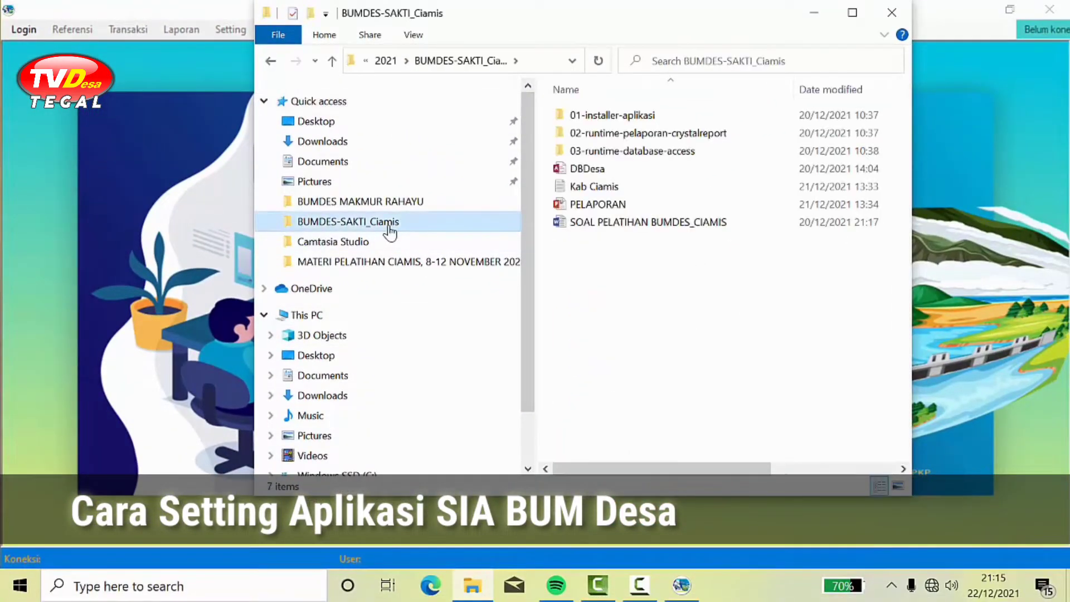
pyautogui.click(597, 187)
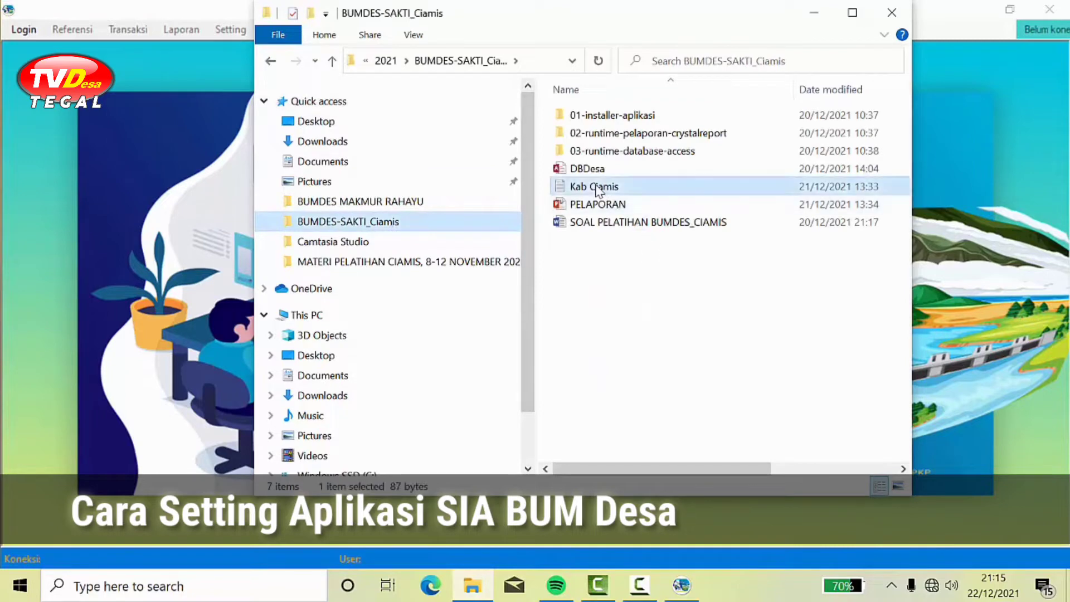
pyautogui.doubleClick(596, 188)
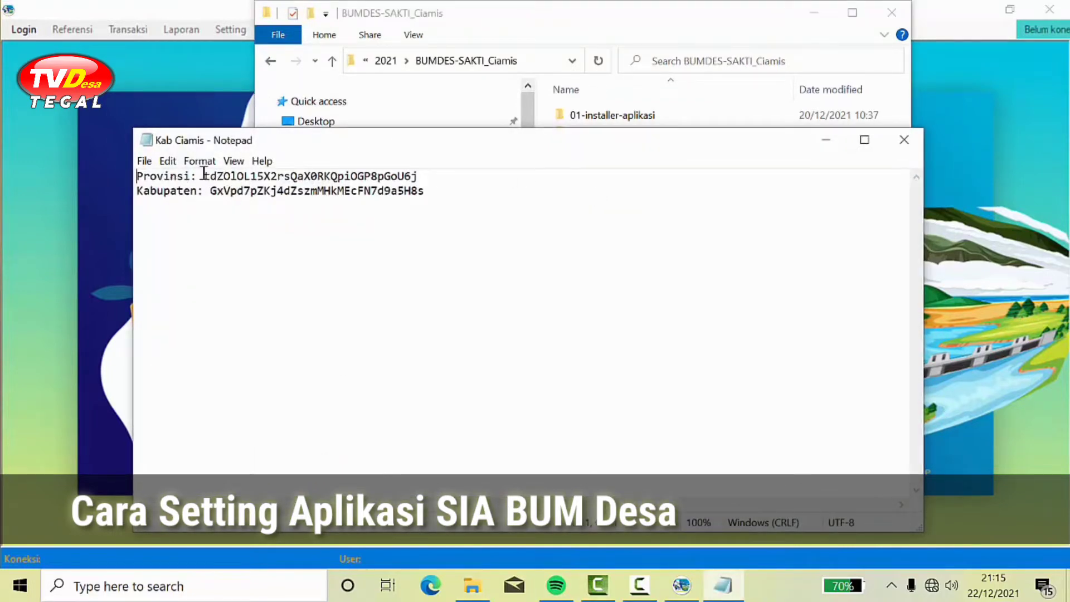
pyautogui.moveTo(203, 175); pyautogui.dragTo(425, 178)
pyautogui.hotkey('ctrl', 'c')
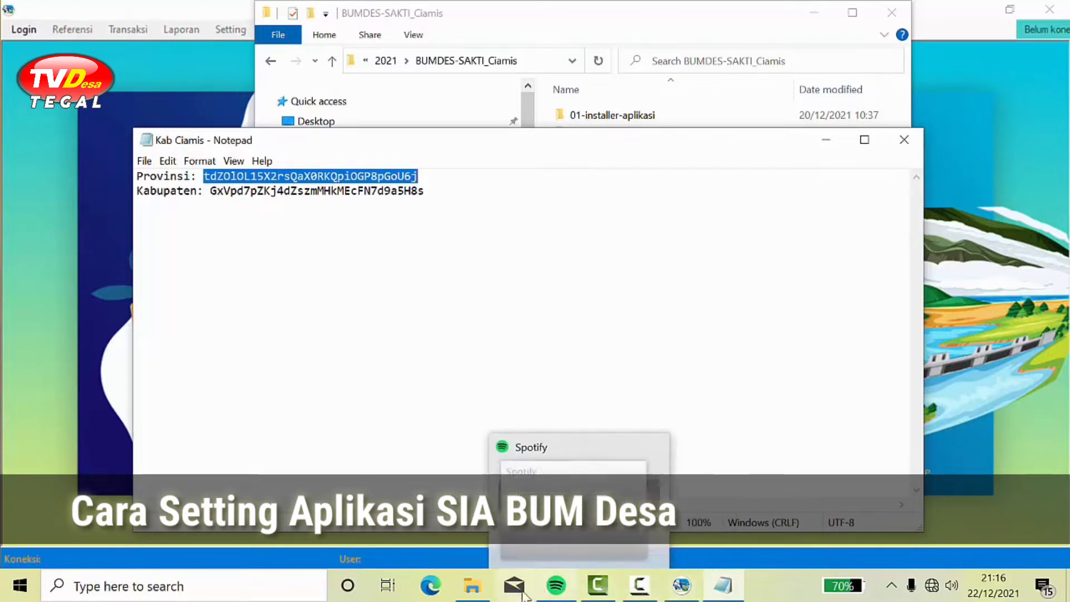
pyautogui.click(691, 586)
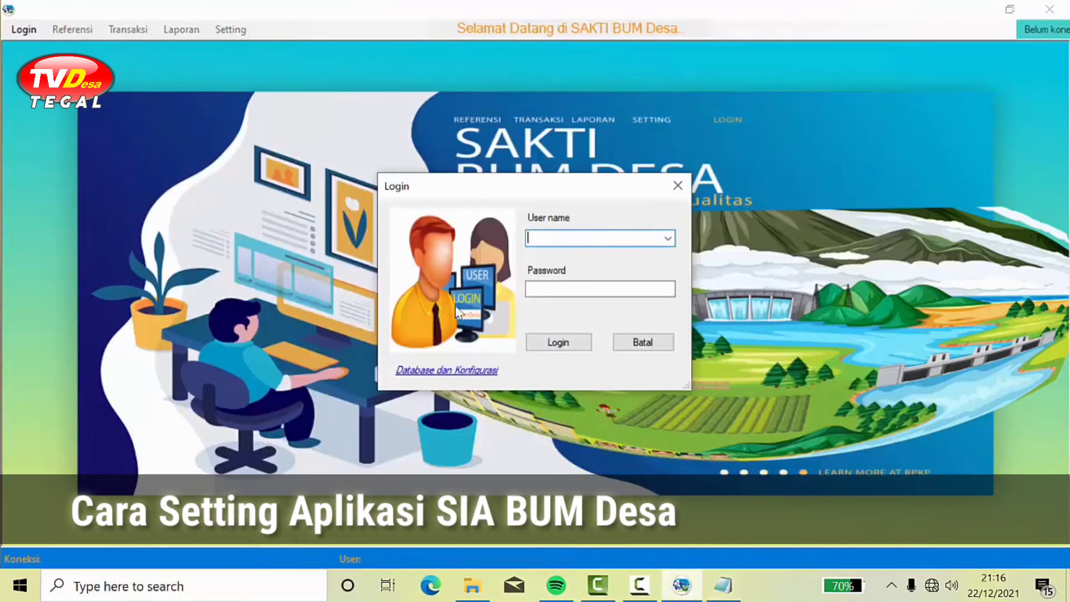
# Step: In Database dan Konfigurasi, replace the Provinsi code with the one from the Kab Ciamis file
pyautogui.click(464, 371)
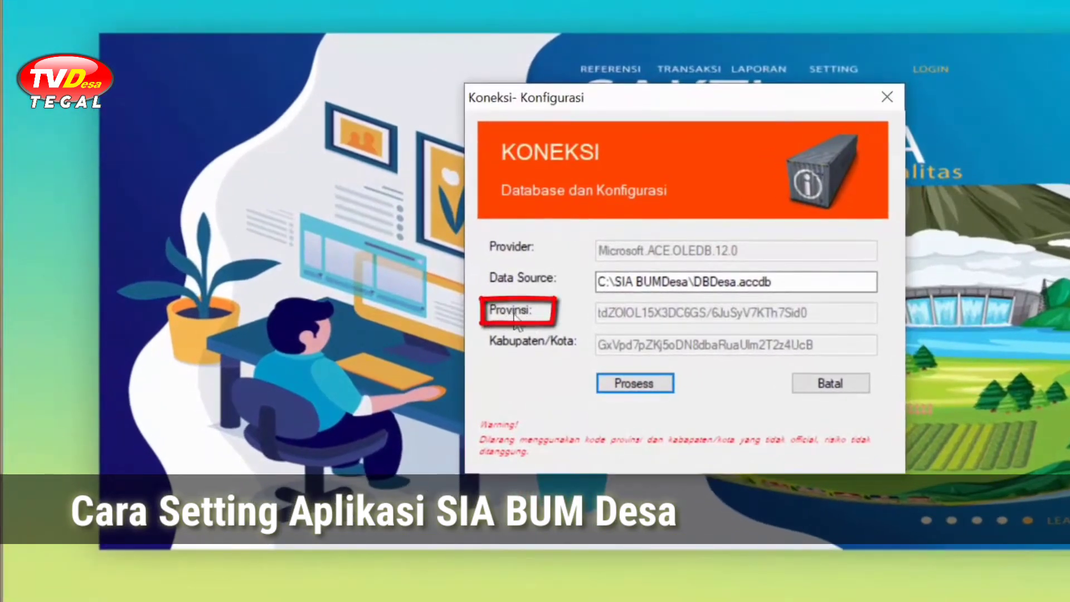
pyautogui.doubleClick(510, 312)
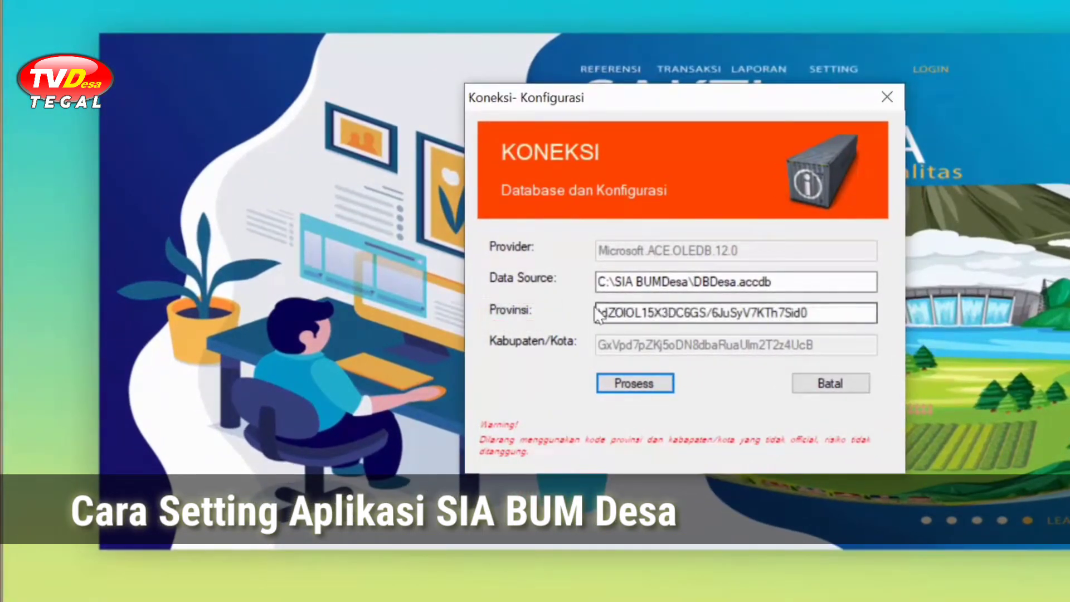
pyautogui.moveTo(818, 315); pyautogui.dragTo(574, 323)
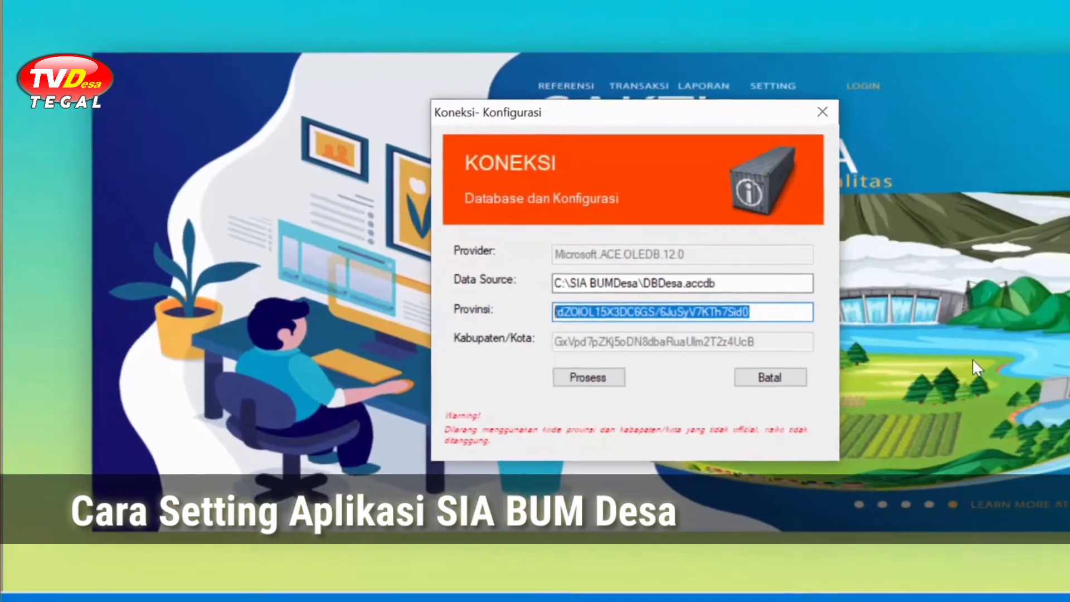
pyautogui.press('BackSpace')
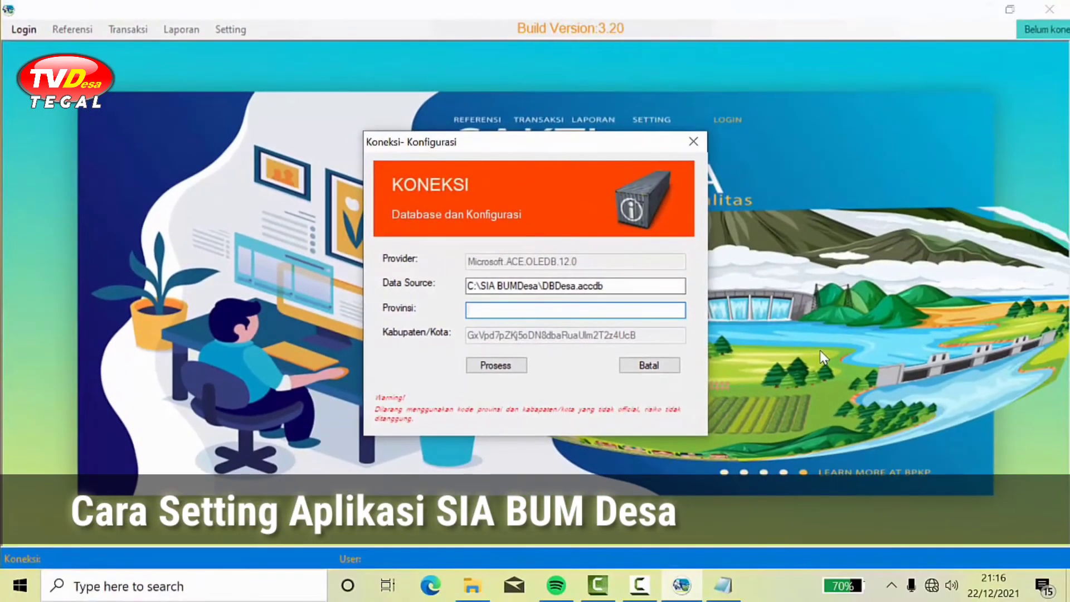
pyautogui.write('Provinsi:')
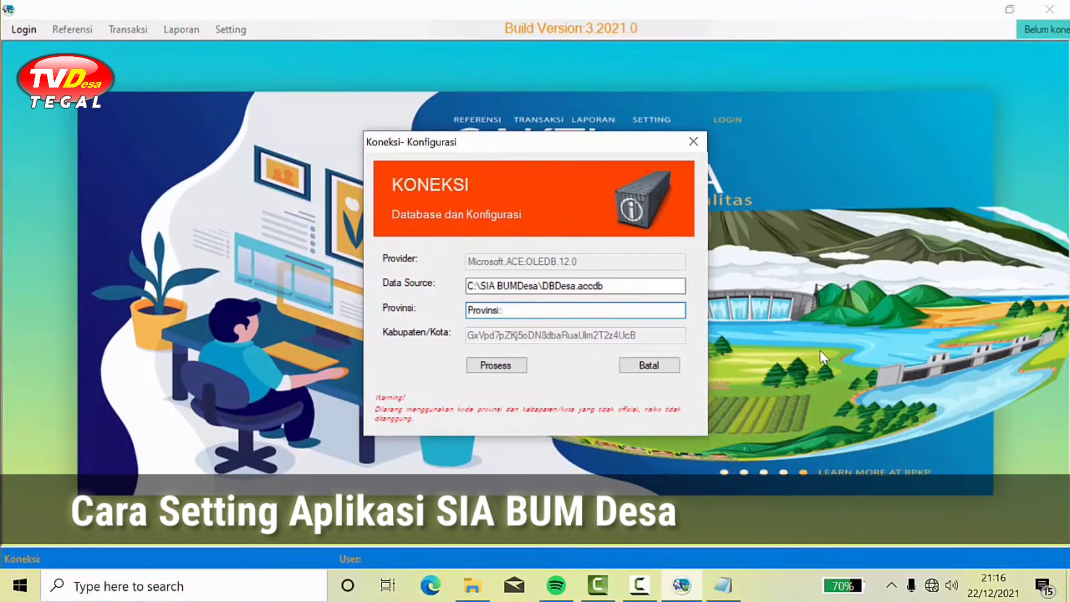
pyautogui.press('BackSpace')
pyautogui.press('BackSpace')
pyautogui.press('BackSpace')
pyautogui.press('BackSpace')
pyautogui.press('BackSpace')
pyautogui.press('BackSpace')
pyautogui.press('BackSpace')
pyautogui.press('BackSpace')
pyautogui.press('BackSpace')
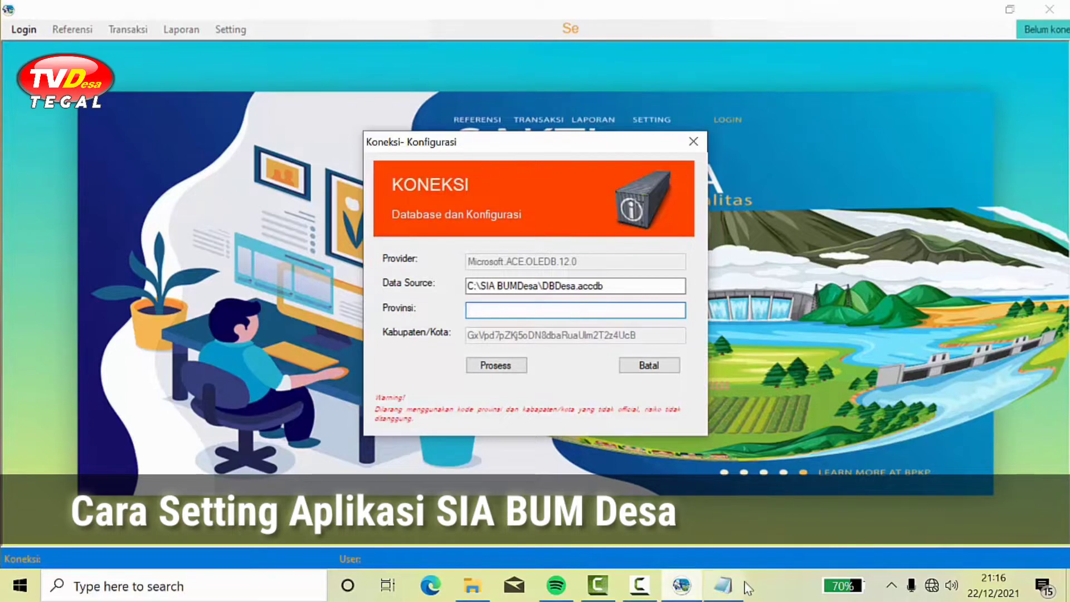
pyautogui.click(723, 585)
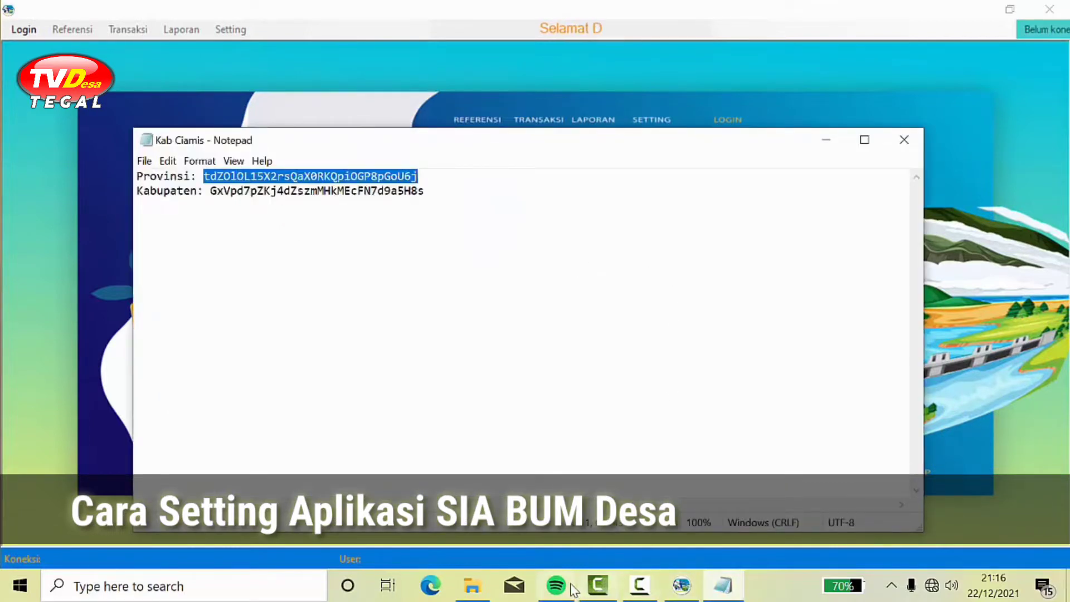
pyautogui.click(680, 585)
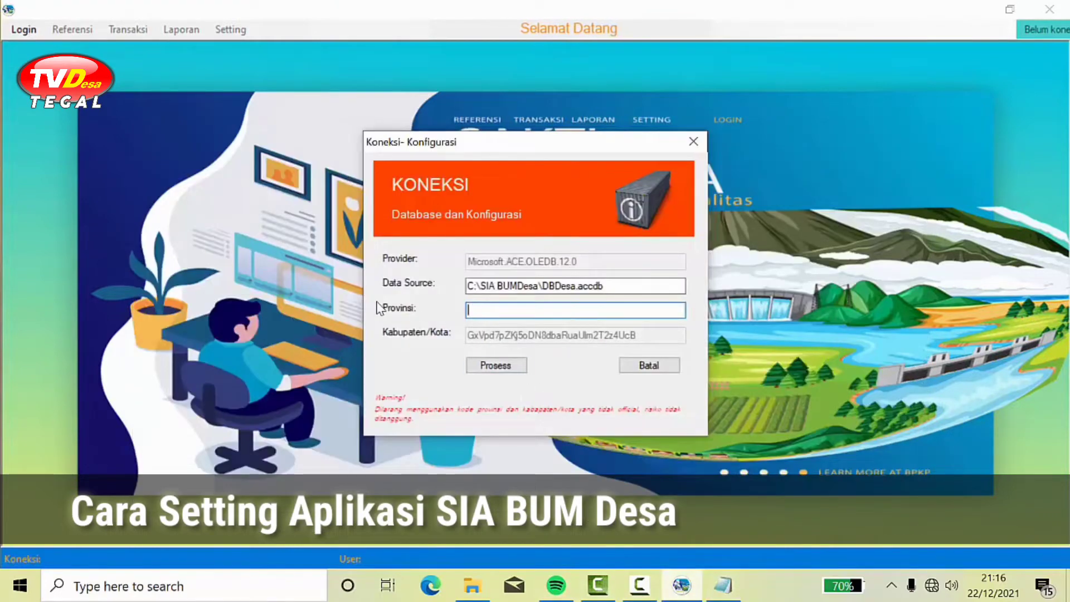
pyautogui.hotkey('ctrl', 'v')
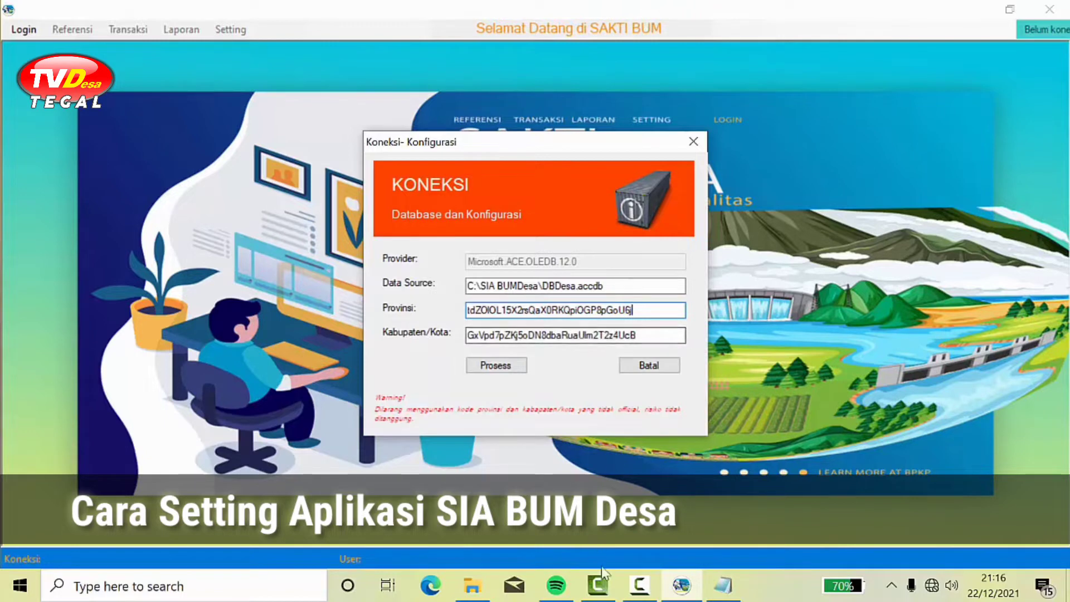
# Step: Replace the Kabupaten/Kota code with the Kab Ciamis value and save the configuration
pyautogui.click(722, 585)
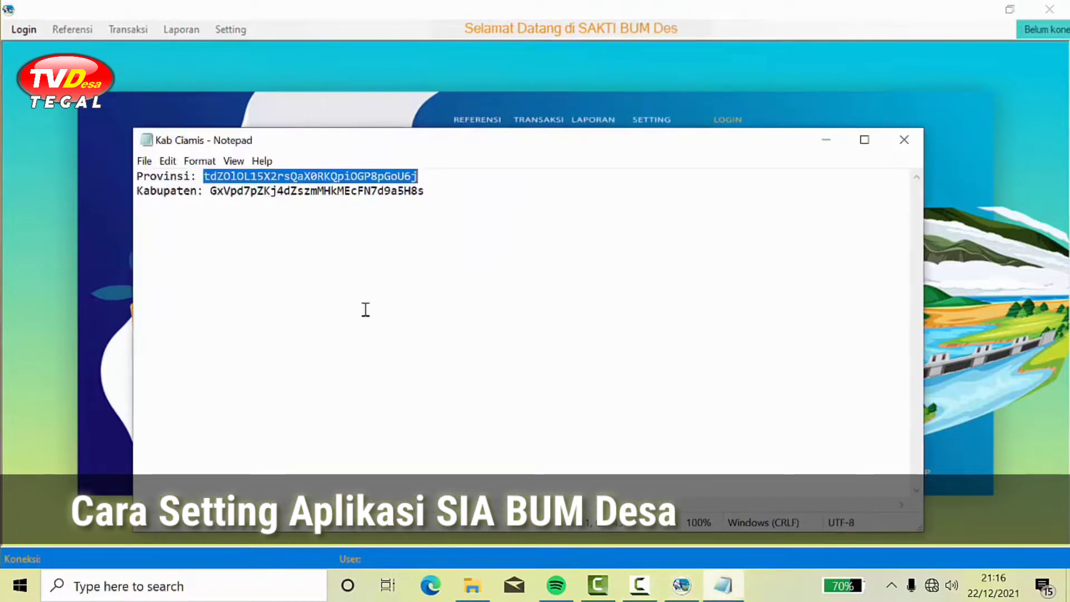
pyautogui.click(210, 191)
pyautogui.moveTo(233, 197); pyautogui.dragTo(416, 205)
pyautogui.hotkey('ctrl', 'c')
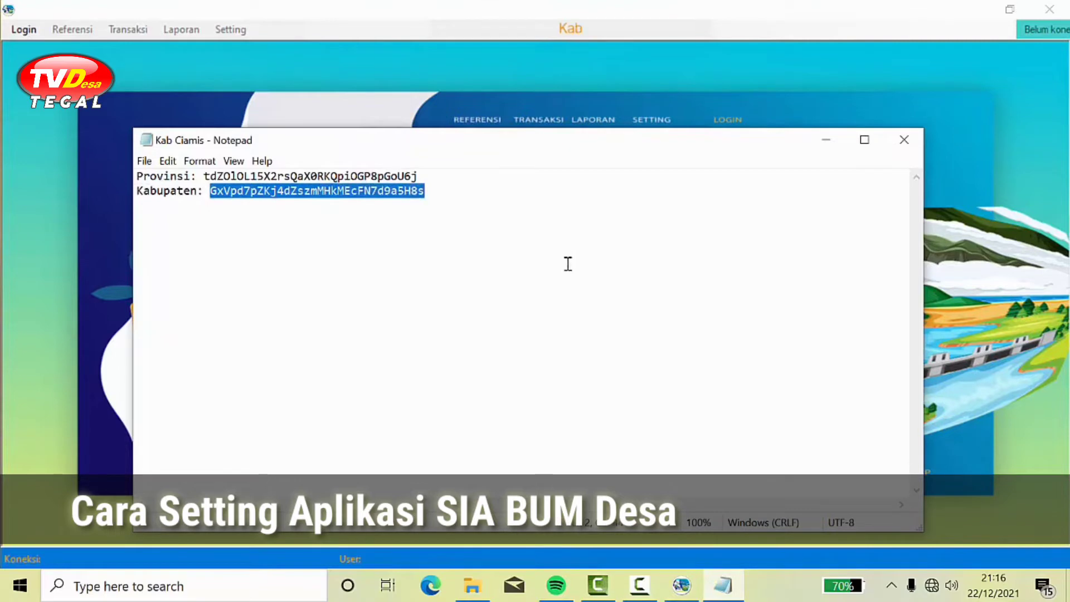
pyautogui.click(680, 584)
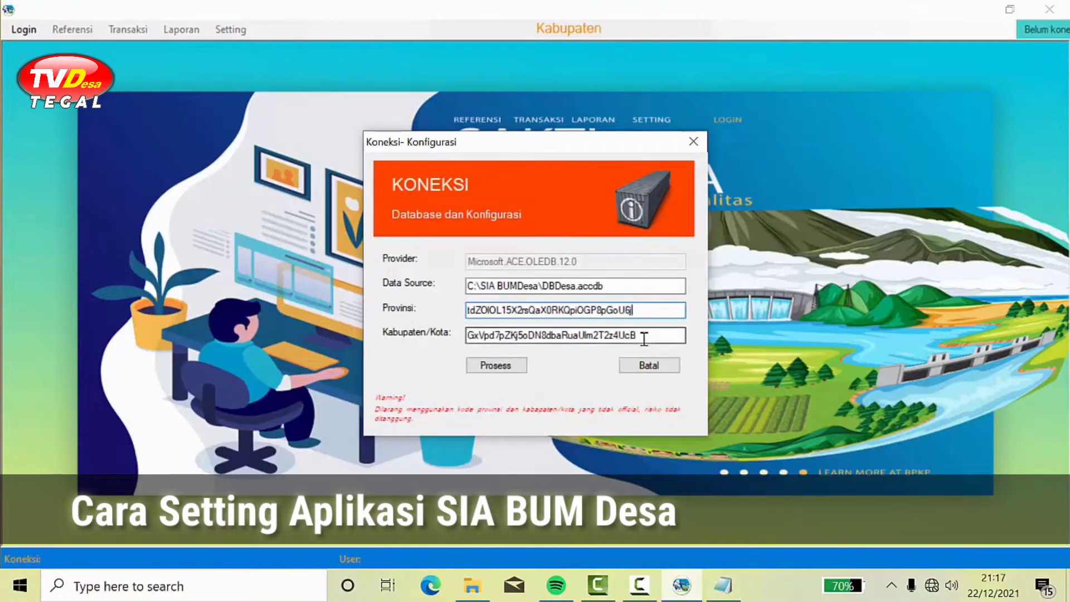
pyautogui.moveTo(643, 336); pyautogui.dragTo(420, 342)
pyautogui.press('BackSpace')
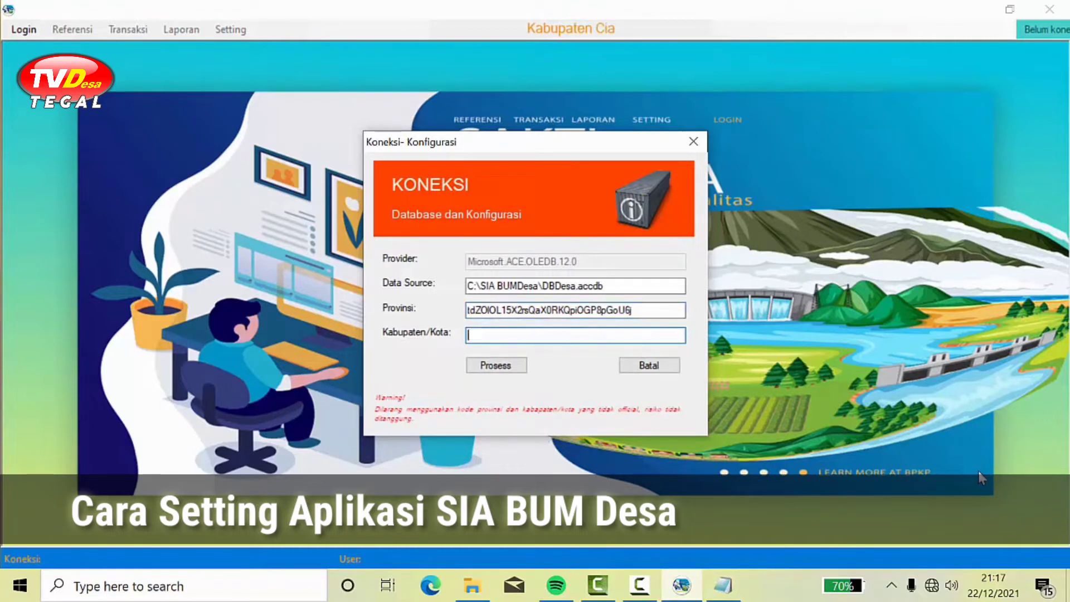
pyautogui.hotkey('ctrl', 'v')
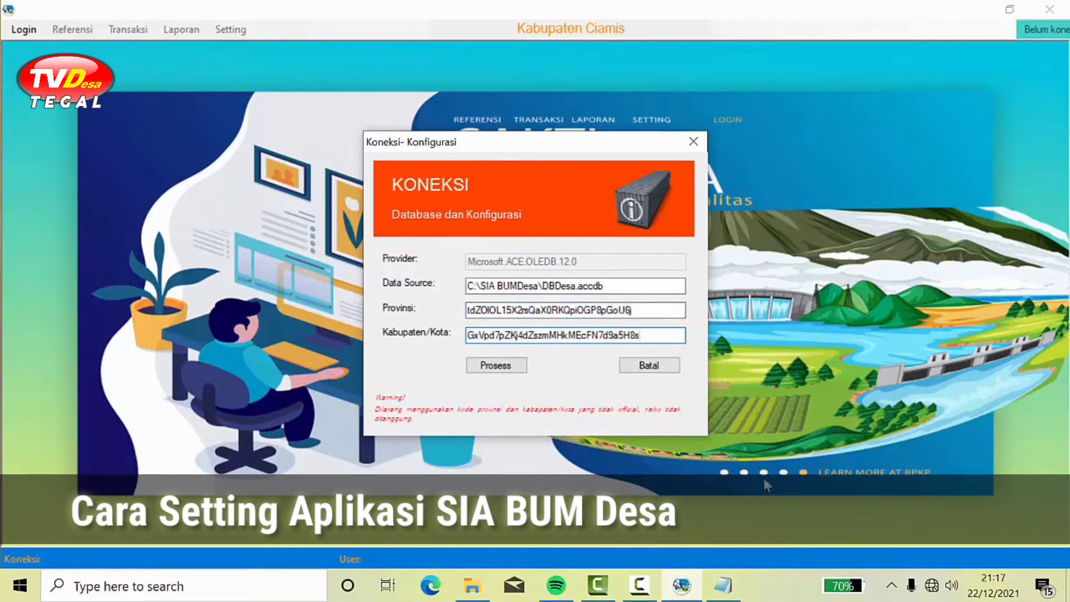
pyautogui.click(492, 367)
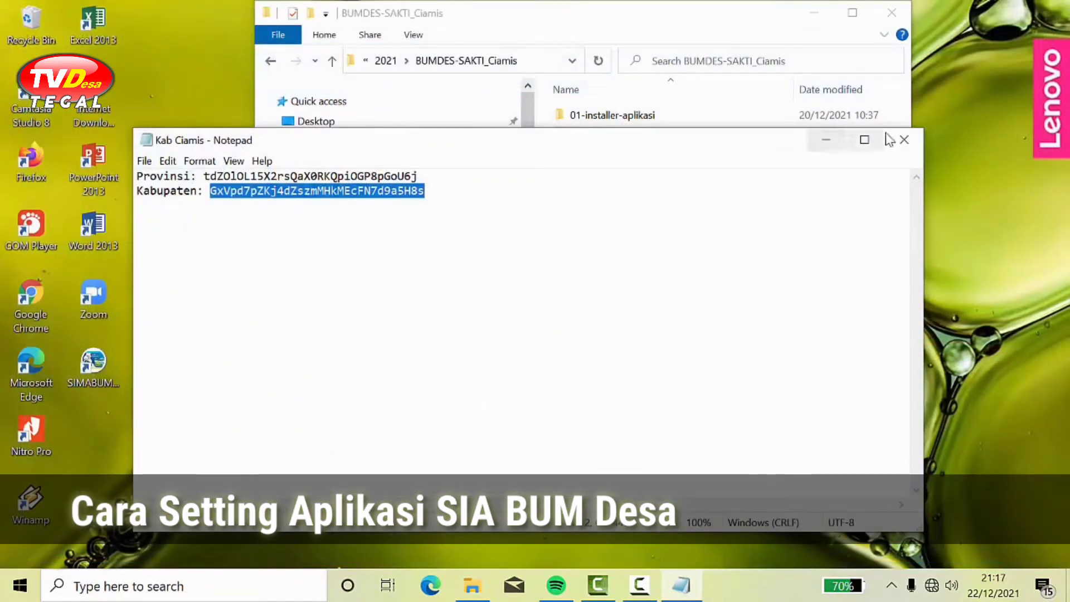
# Step: Close Notepad and File Explorer, then relaunch SIMABUMDesa from the desktop
pyautogui.click(904, 140)
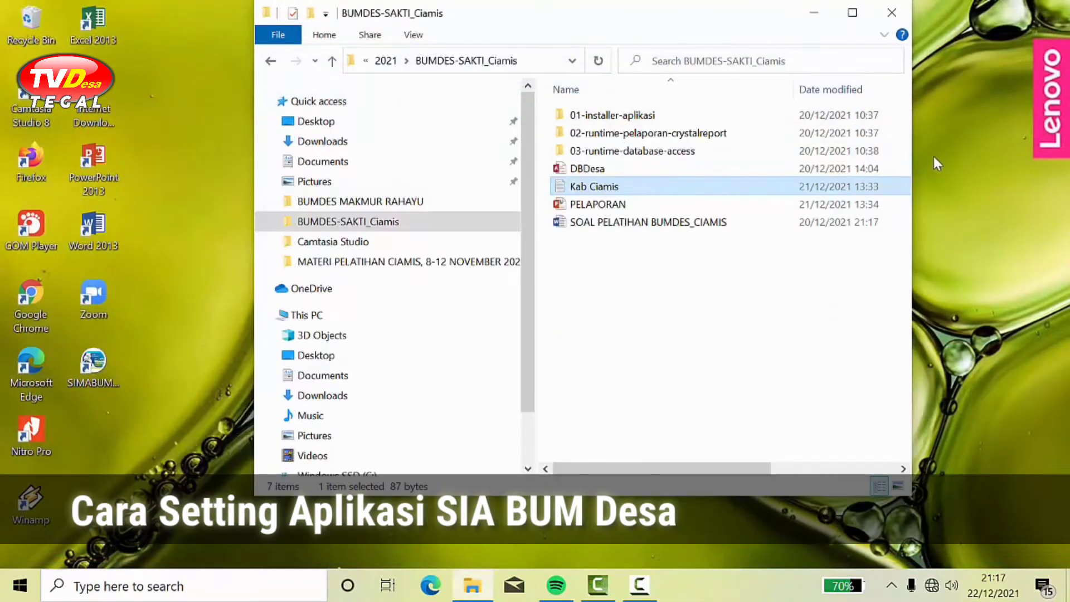
pyautogui.click(892, 12)
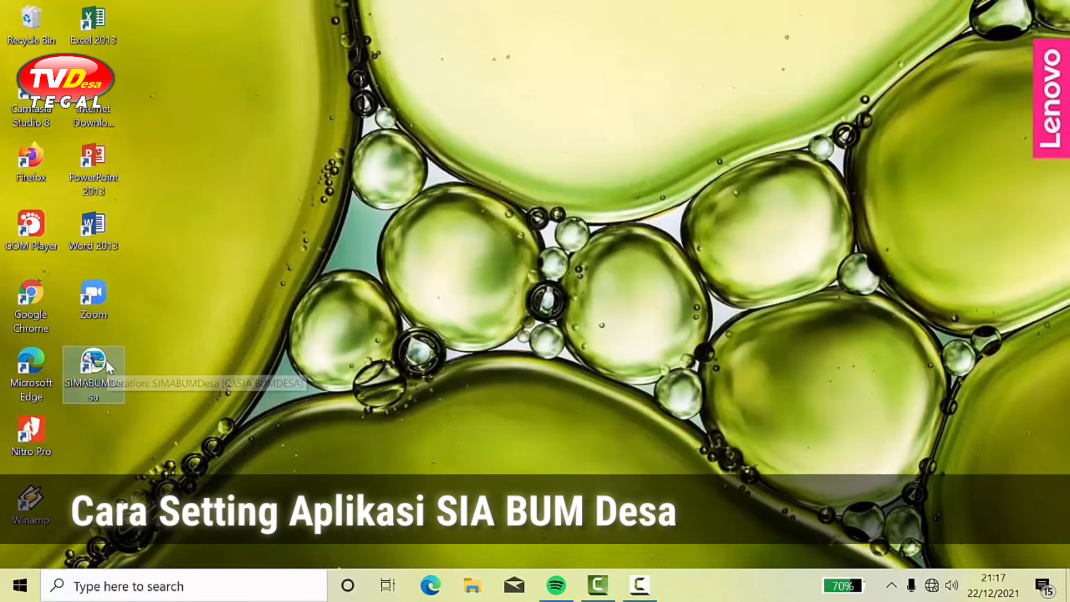
pyautogui.doubleClick(106, 360)
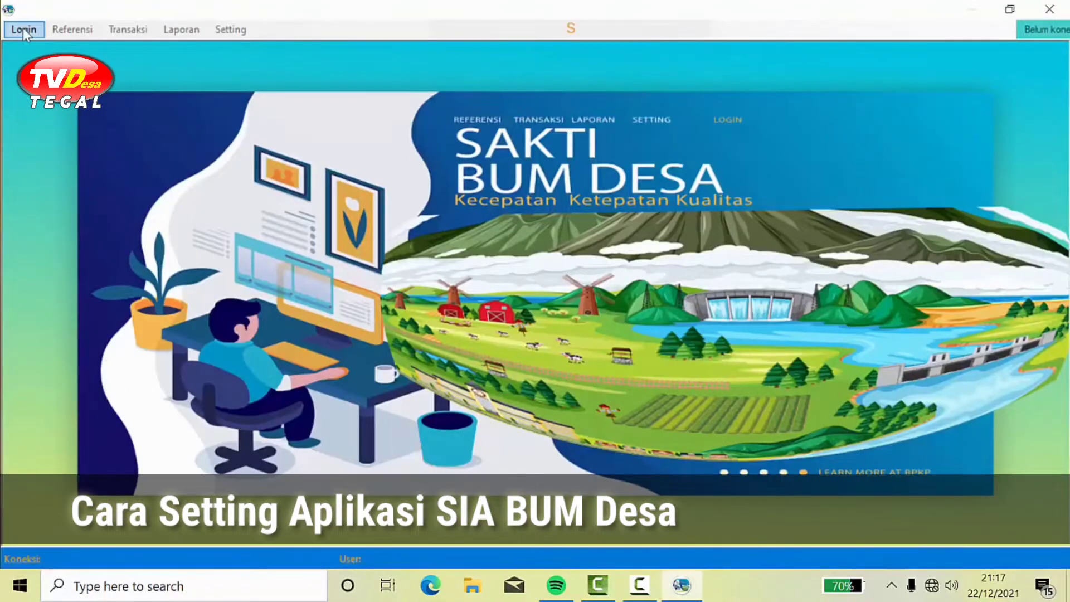
# Step: Log in as Administrator with the password and dismiss the Login Sukses message
pyautogui.click(24, 33)
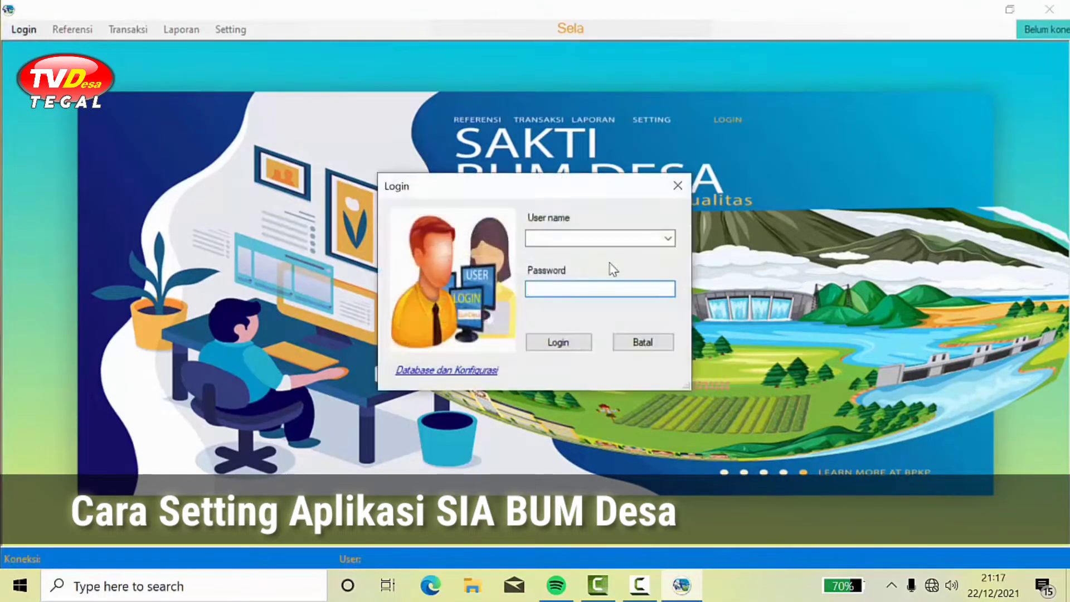
pyautogui.click(669, 240)
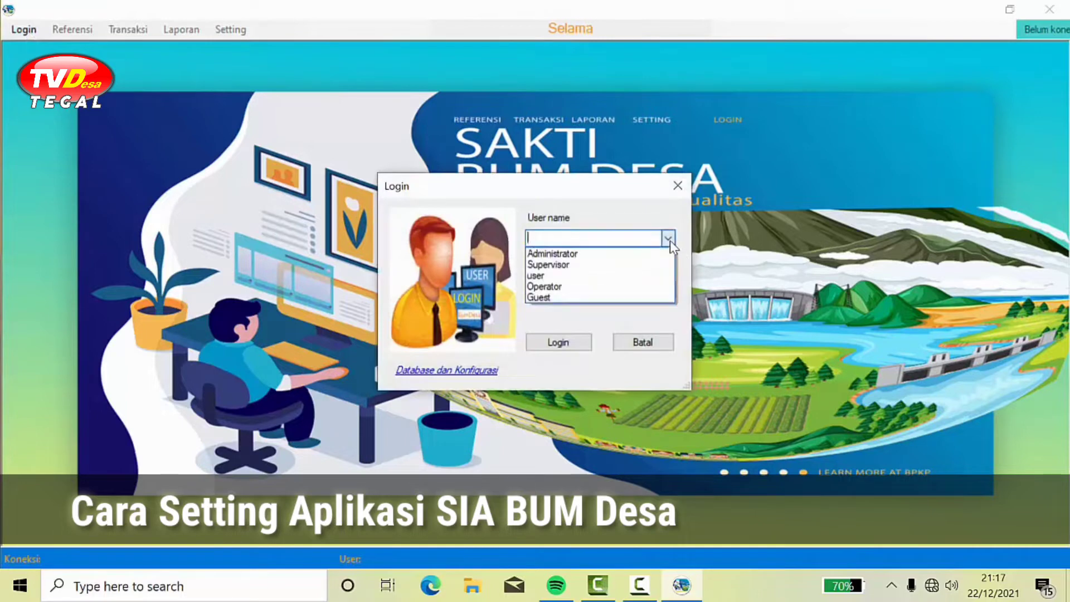
pyautogui.click(597, 248)
pyautogui.press('Tab')
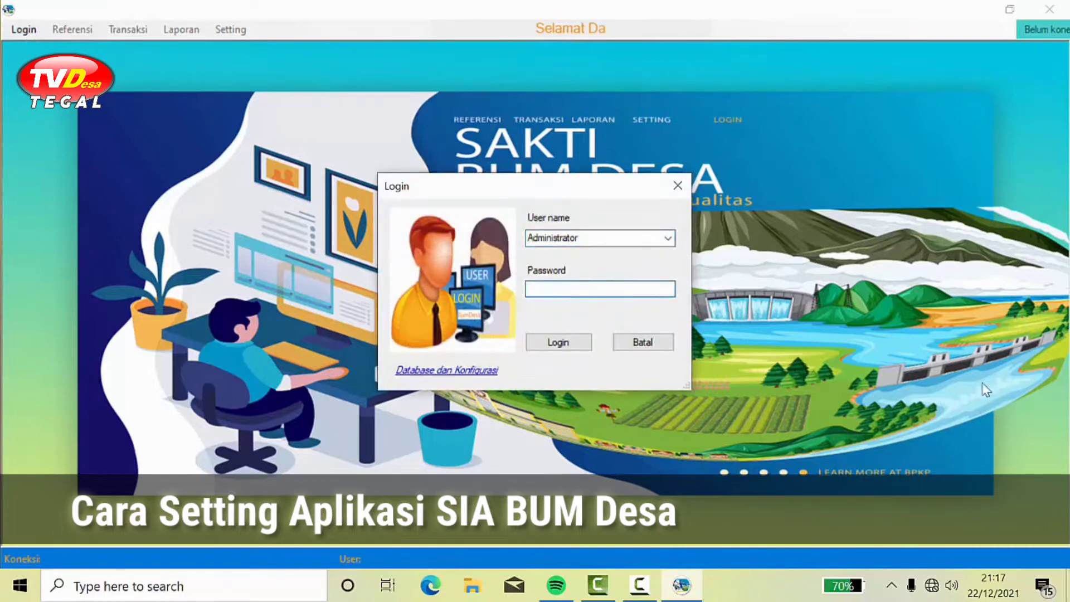
pyautogui.write('****')
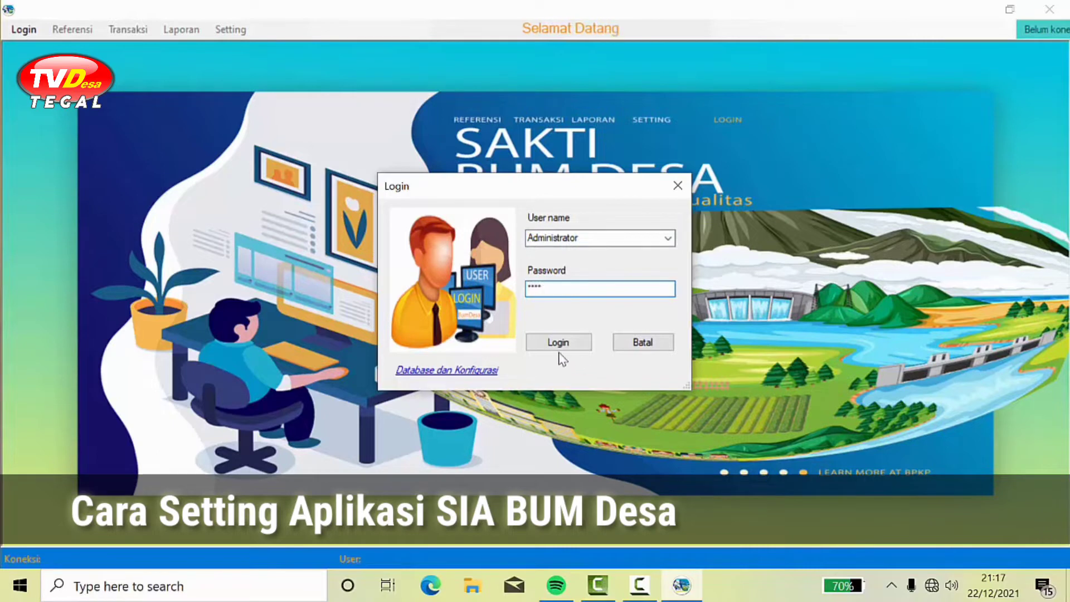
pyautogui.click(555, 347)
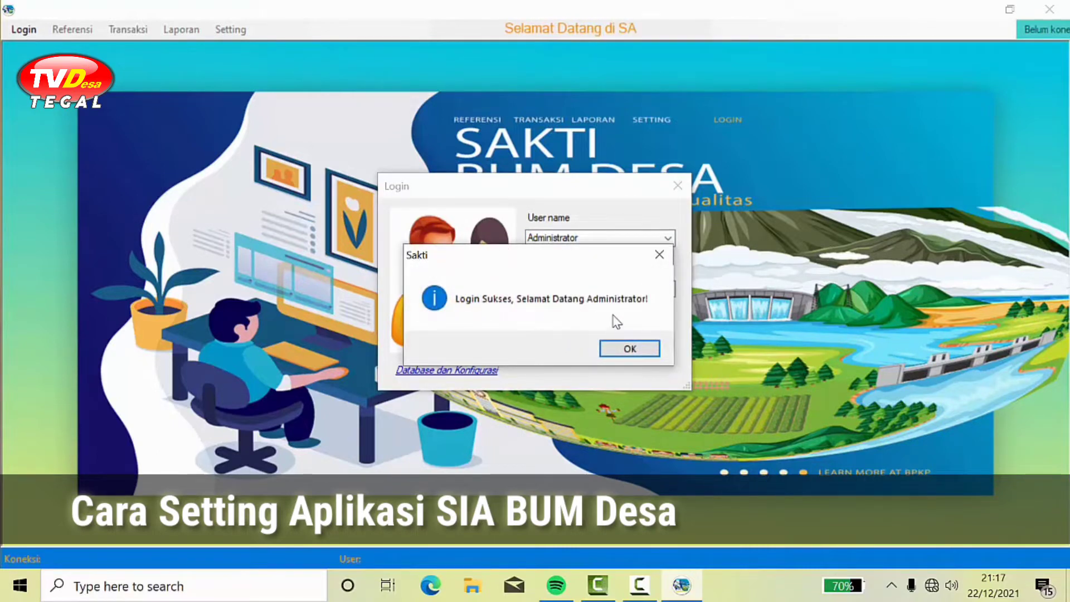
pyautogui.click(633, 349)
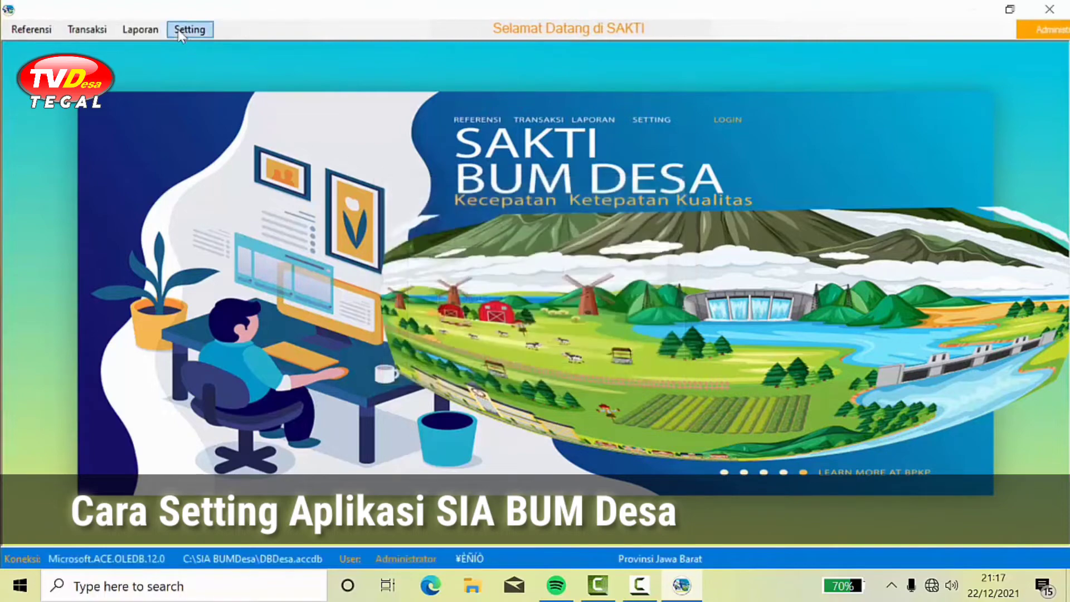
pyautogui.click(148, 33)
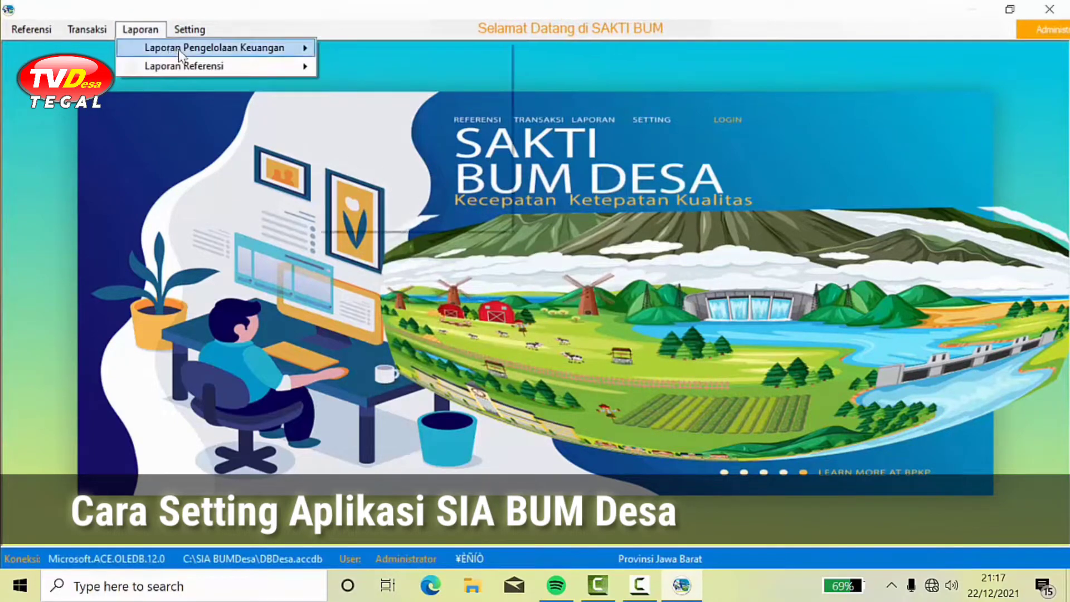
pyautogui.moveTo(229, 50)
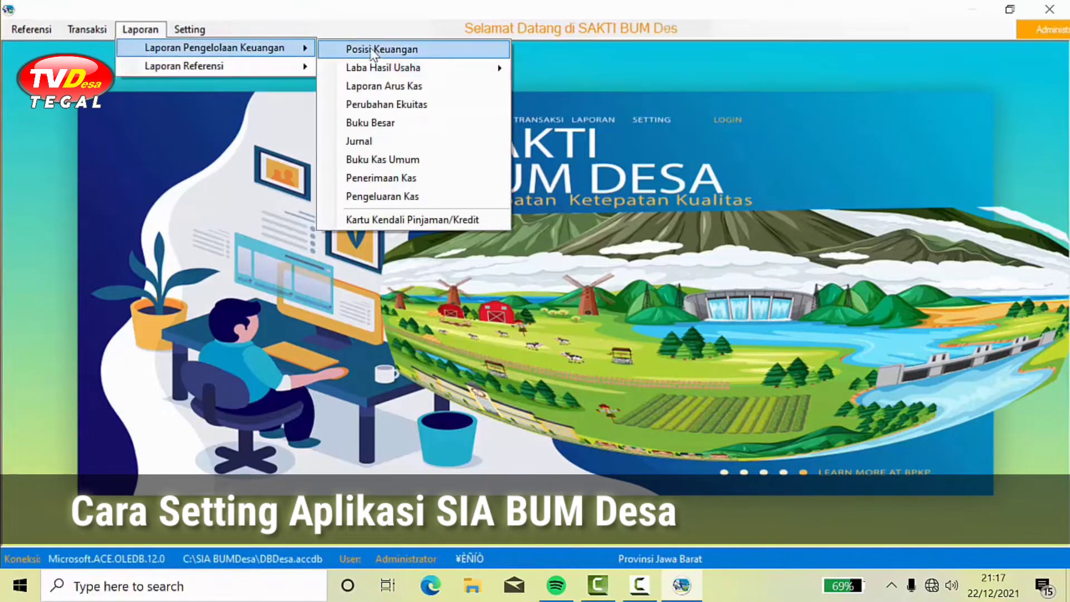
pyautogui.click(412, 52)
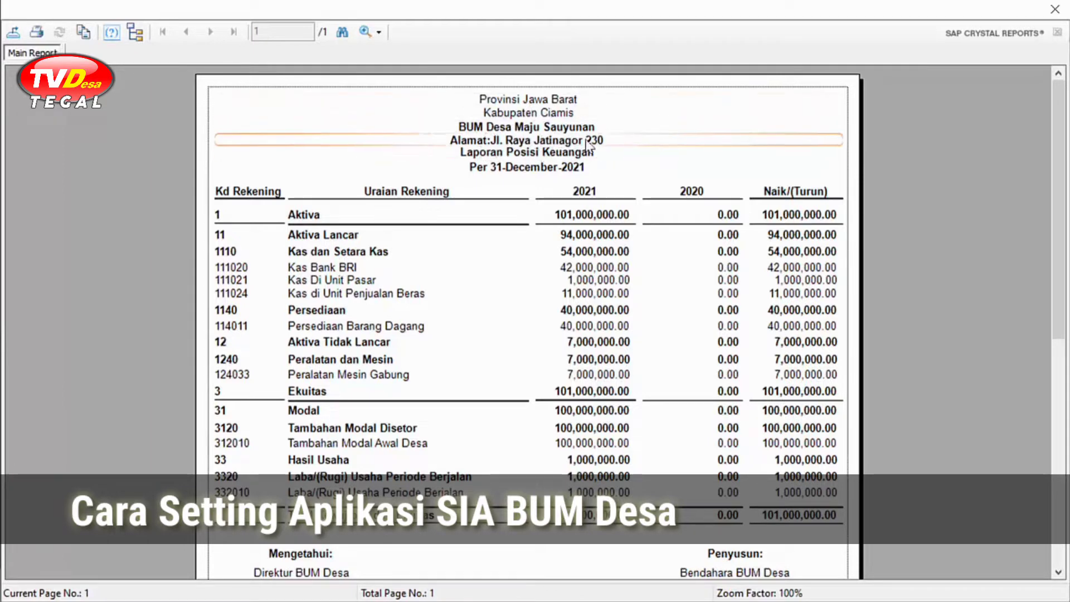
pyautogui.click(525, 126)
pyautogui.click(541, 141)
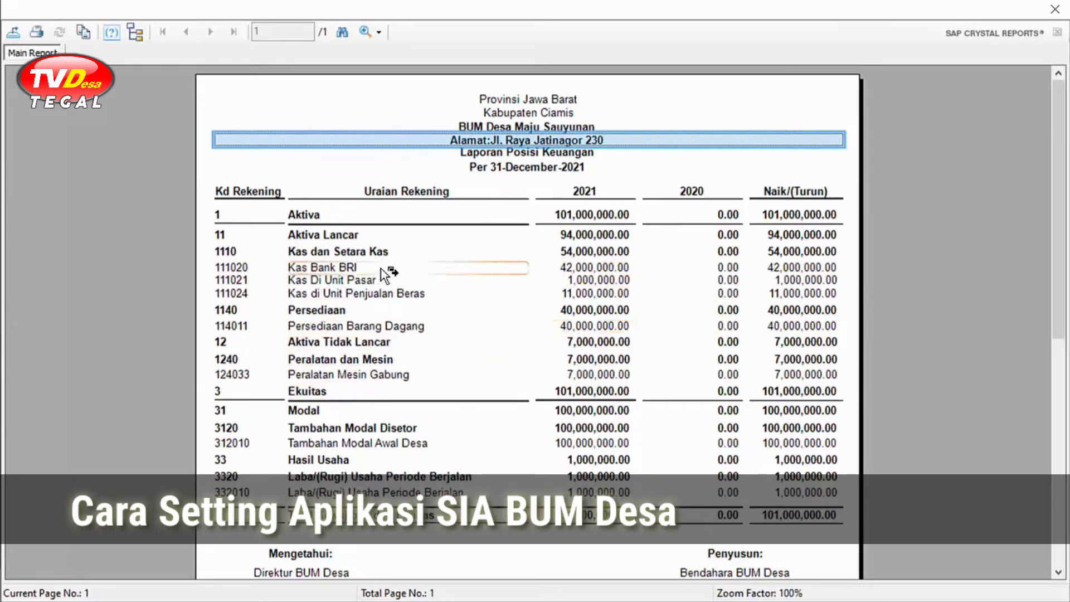
pyautogui.click(1055, 9)
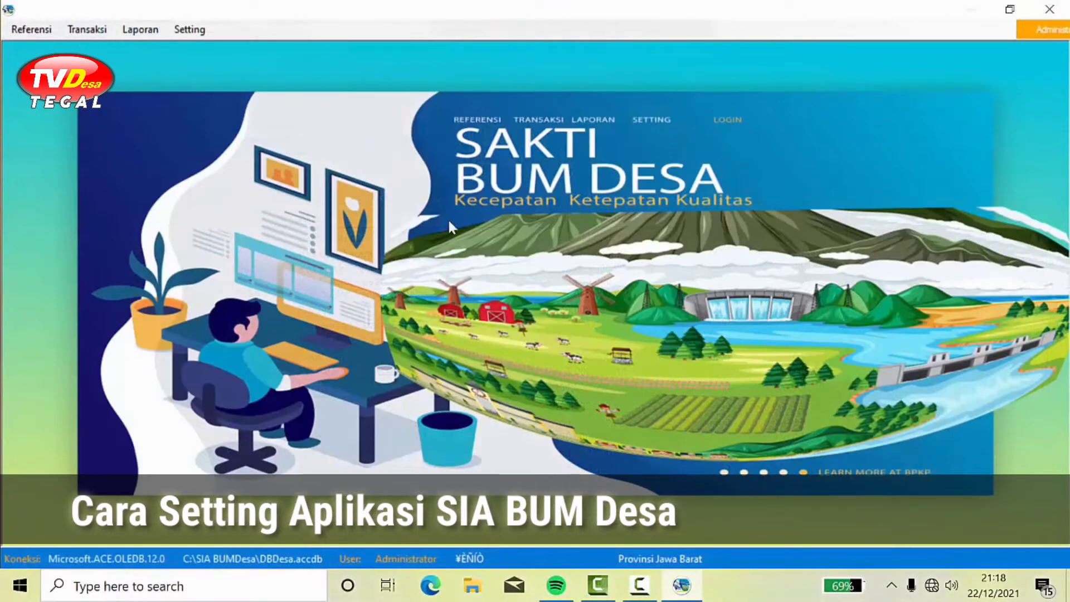
# Step: In Setting > Kosongkan Data, tick Saldo Awal, Penjualan and Penyertaan Modal for clearing
pyautogui.click(38, 31)
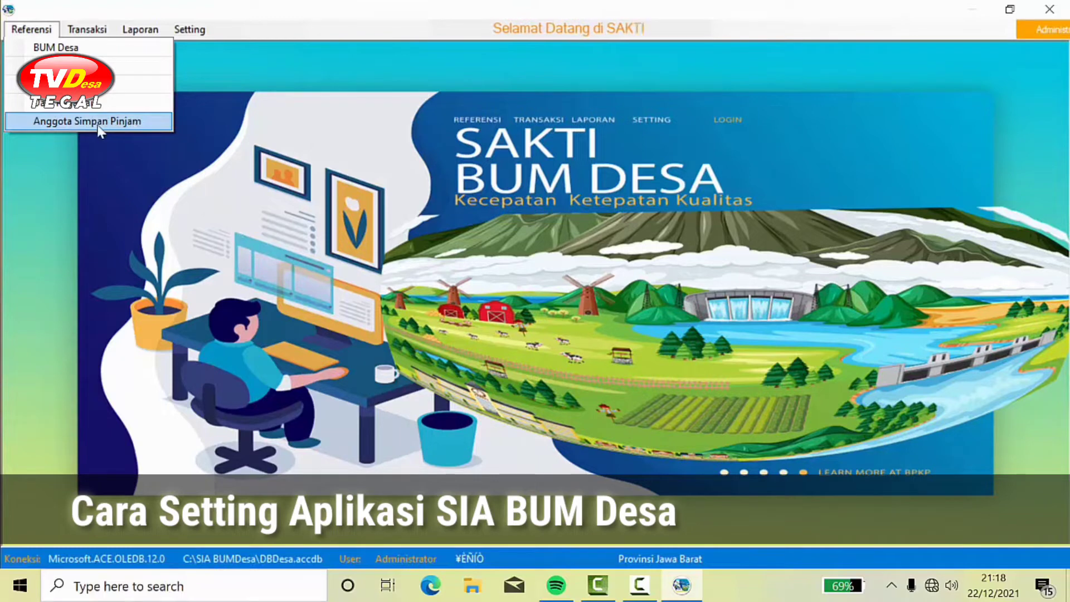
pyautogui.click(280, 132)
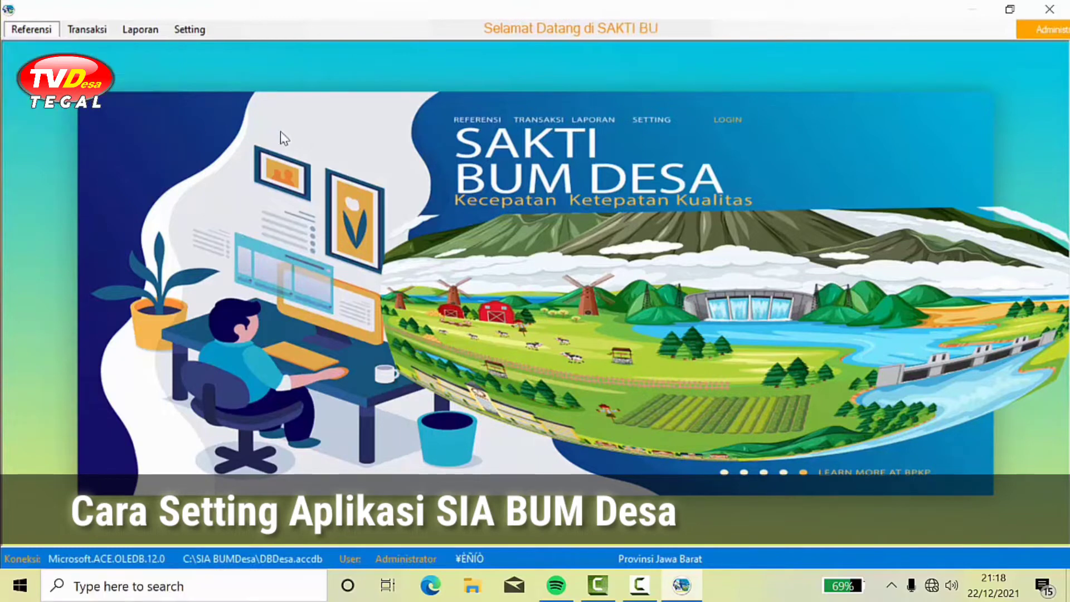
pyautogui.click(196, 32)
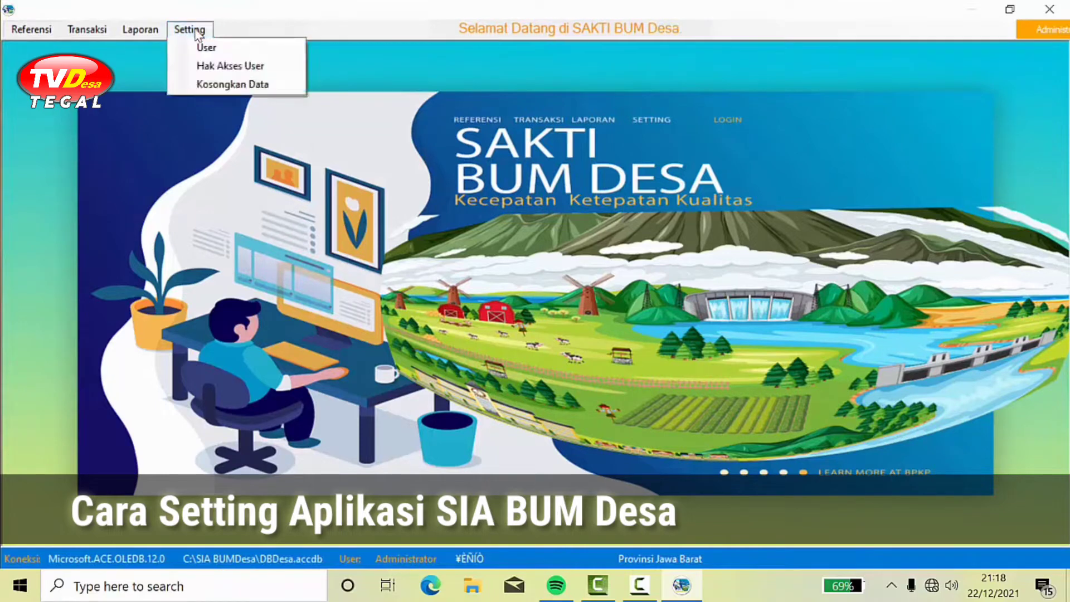
pyautogui.click(240, 83)
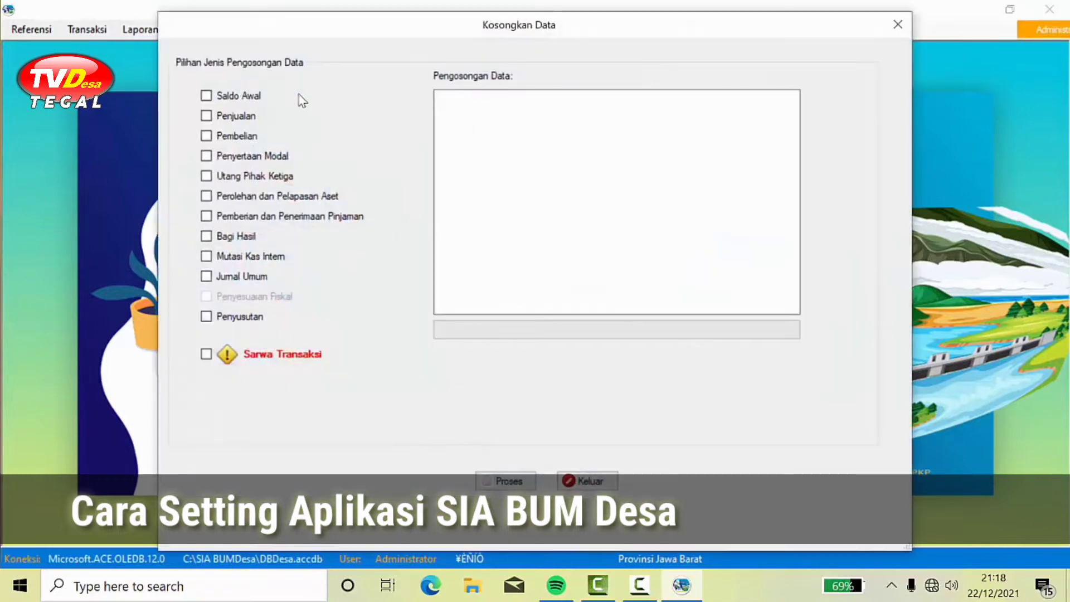
pyautogui.click(210, 96)
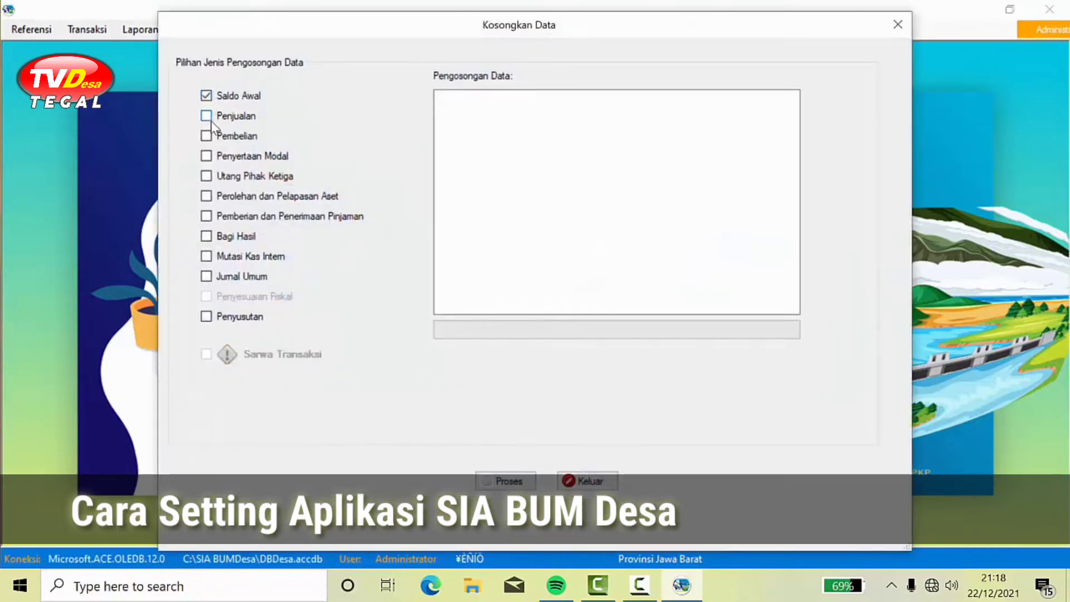
pyautogui.click(207, 116)
pyautogui.click(207, 157)
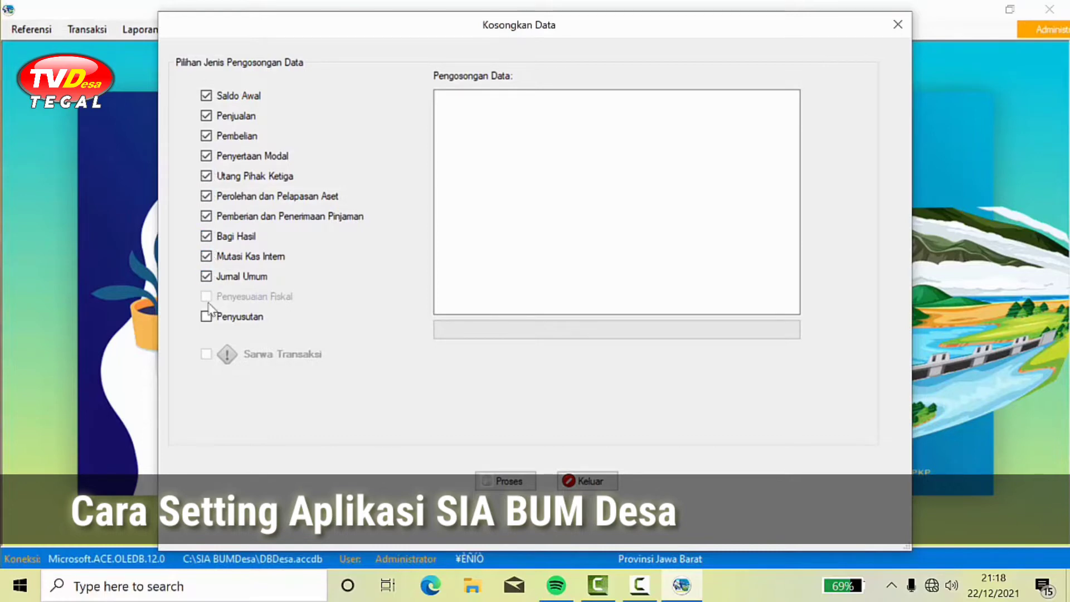
# Step: Run the clearing, acknowledging each data type from Saldo Awal through Penyusutan, then close the dialog
pyautogui.click(510, 482)
pyautogui.click(583, 341)
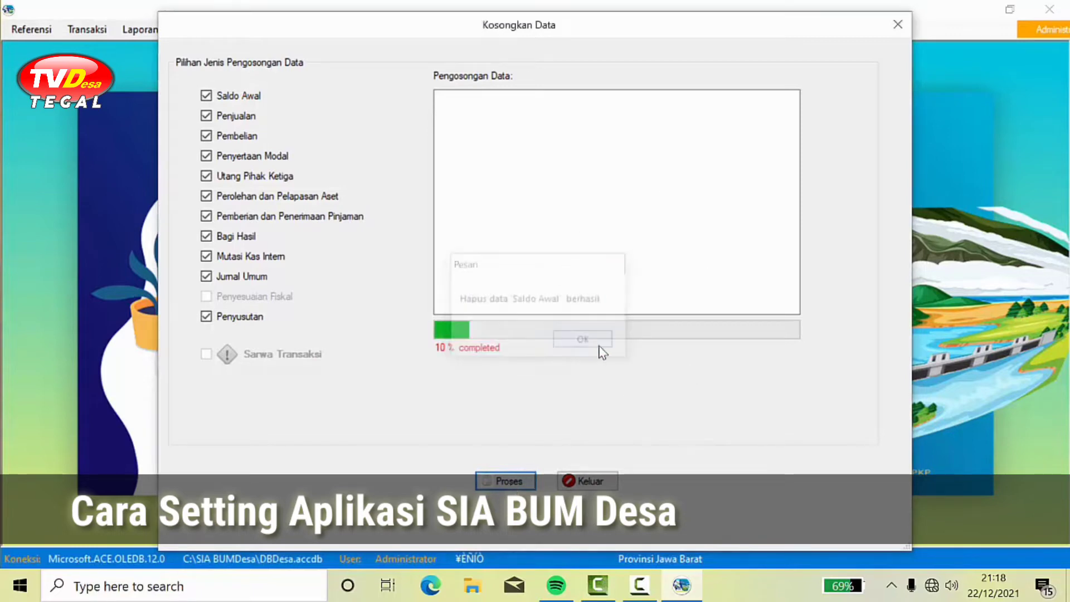
pyautogui.click(576, 341)
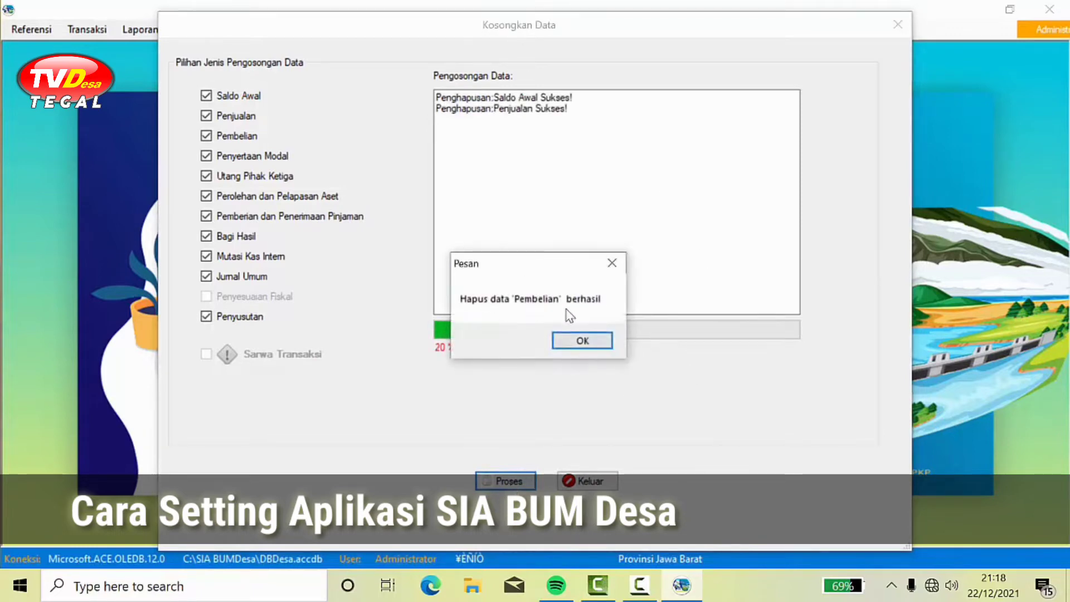
pyautogui.click(582, 341)
pyautogui.click(583, 341)
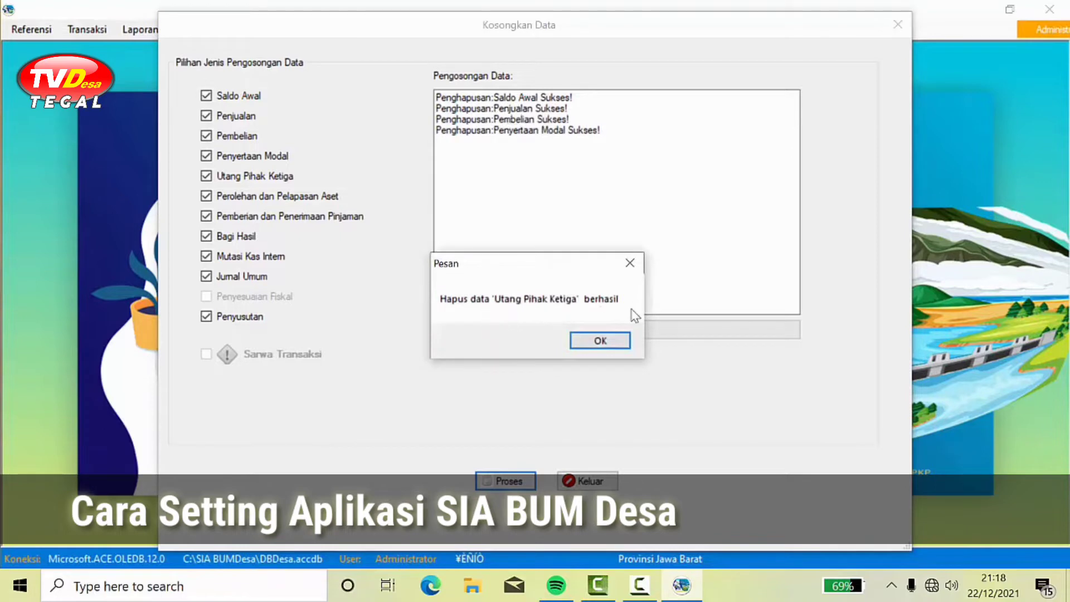
pyautogui.click(604, 341)
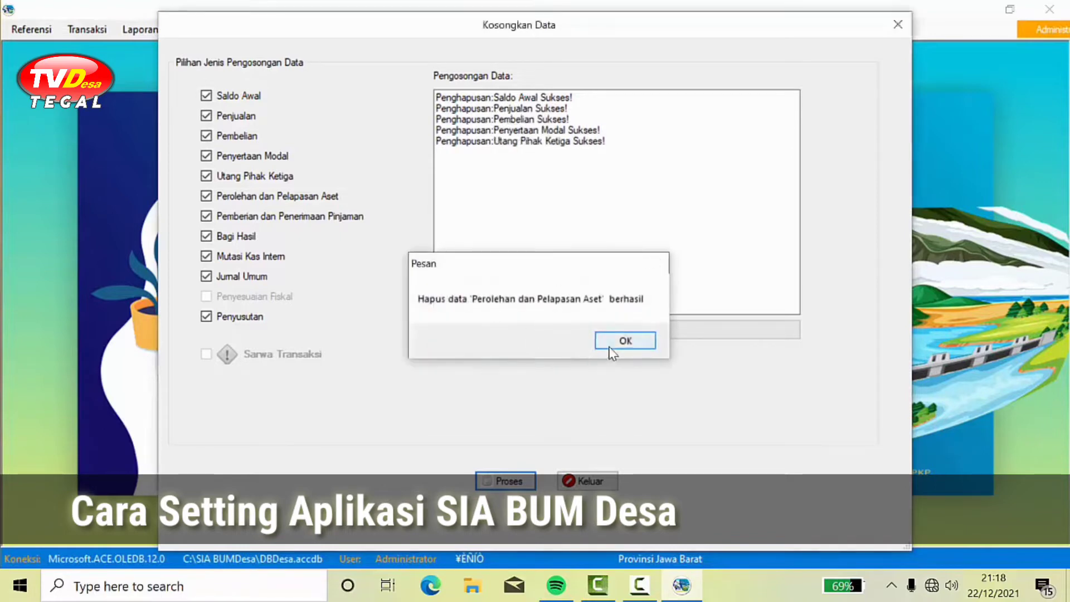
pyautogui.click(621, 341)
pyautogui.click(636, 341)
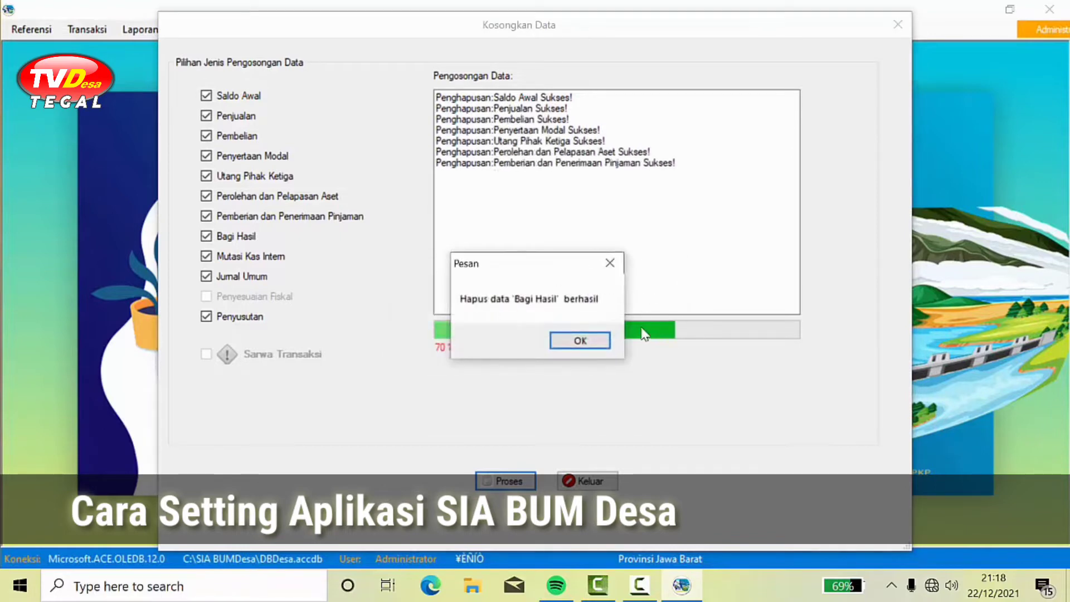
pyautogui.click(585, 339)
pyautogui.click(584, 341)
pyautogui.click(601, 341)
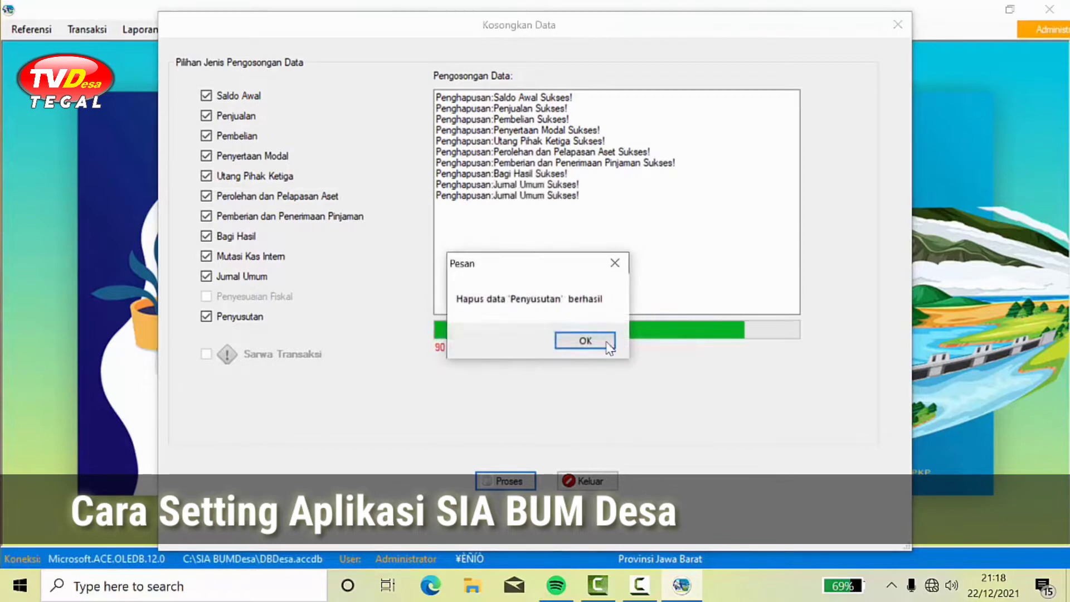
pyautogui.click(608, 341)
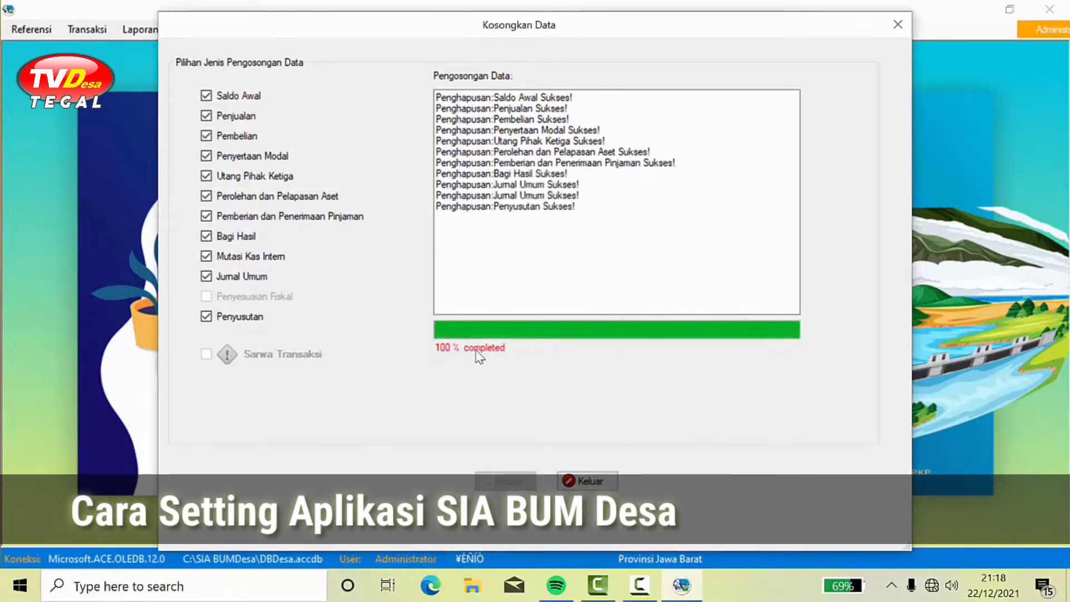
pyautogui.click(591, 482)
pyautogui.click(142, 29)
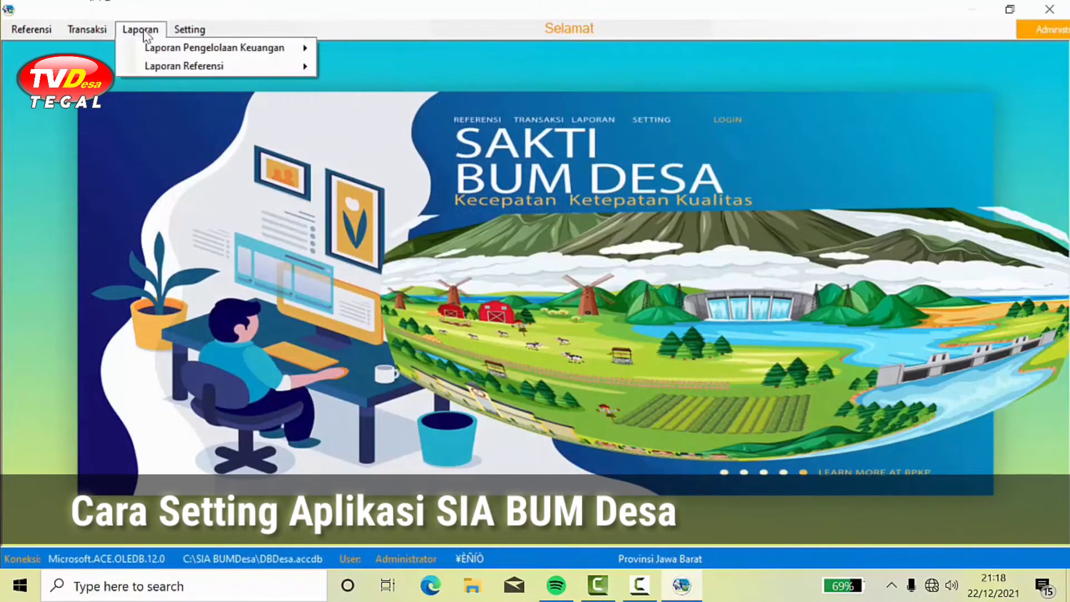
pyautogui.moveTo(188, 48)
pyautogui.click(387, 50)
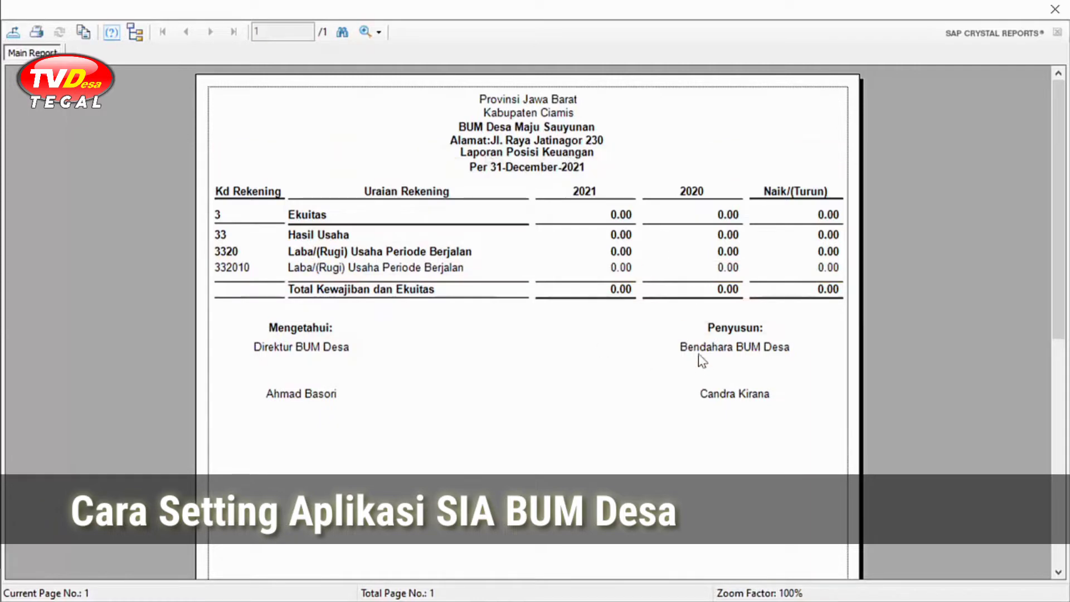
pyautogui.click(1054, 10)
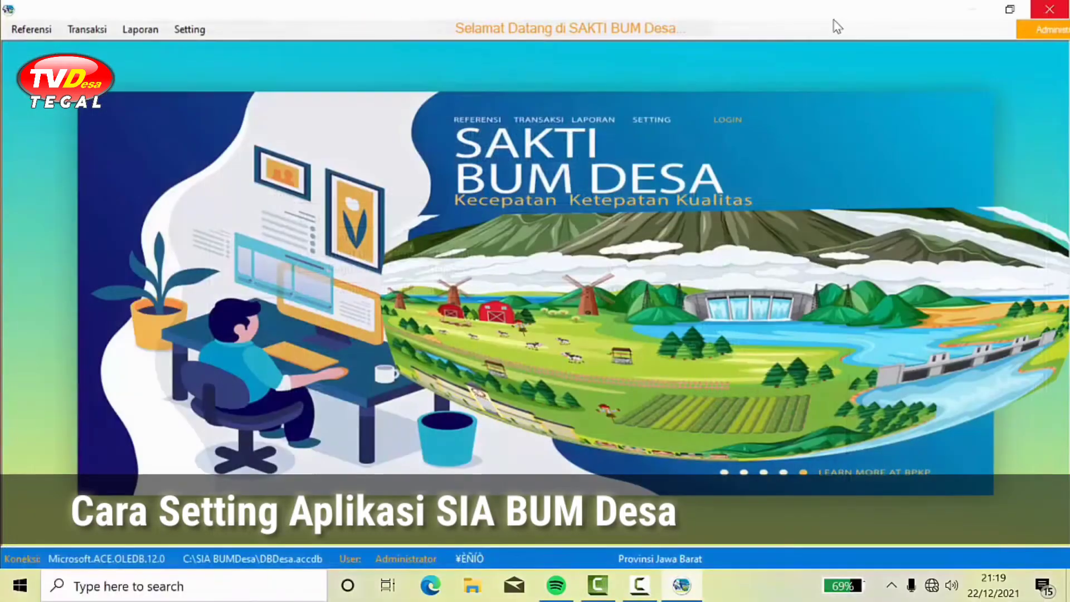
pyautogui.click(155, 35)
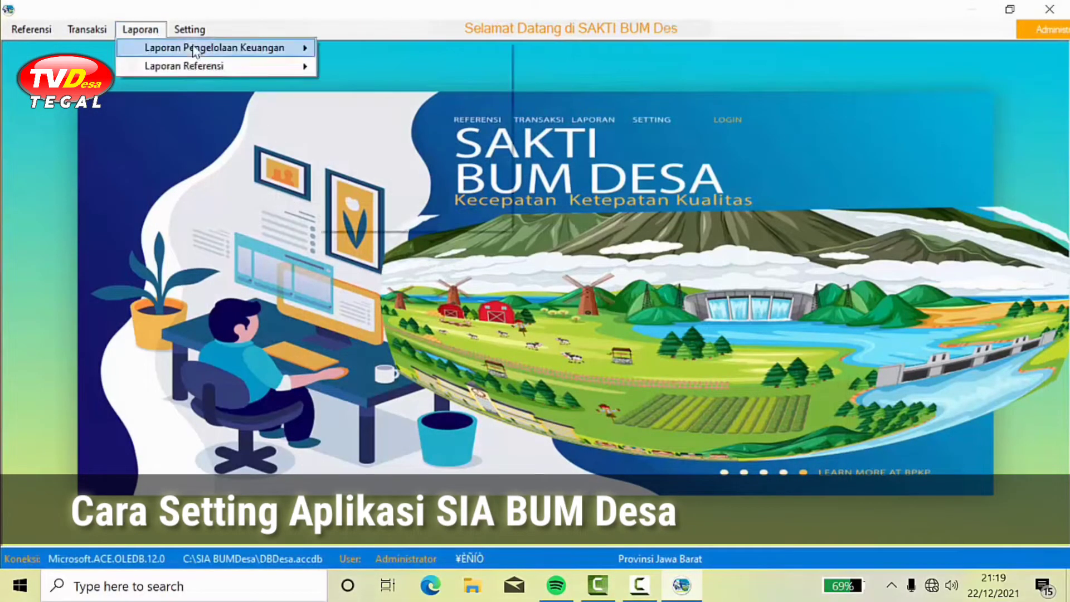
pyautogui.moveTo(210, 47)
pyautogui.moveTo(460, 71)
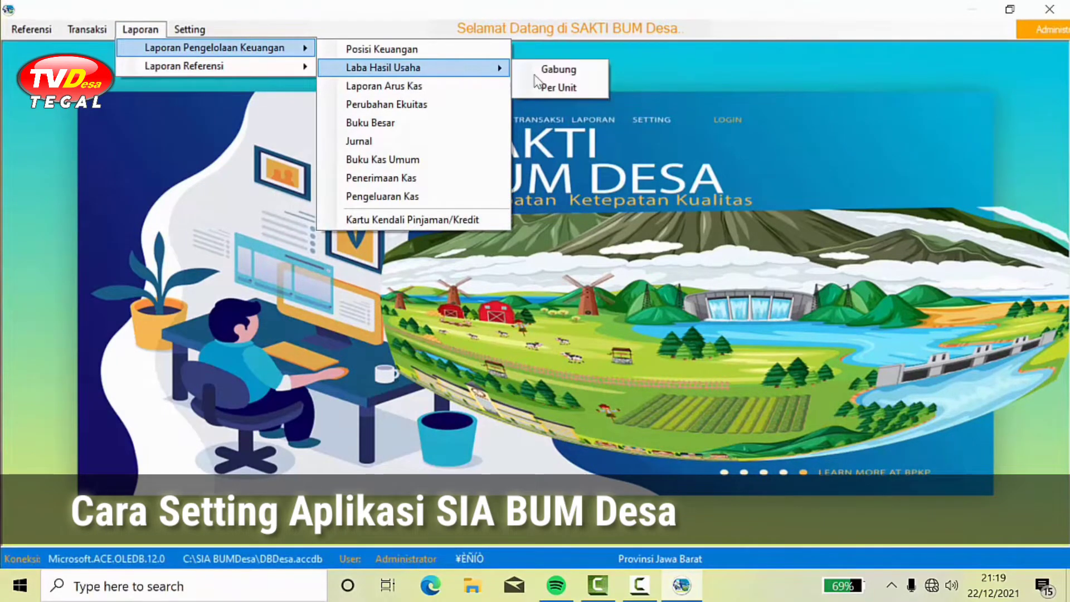
pyautogui.click(557, 87)
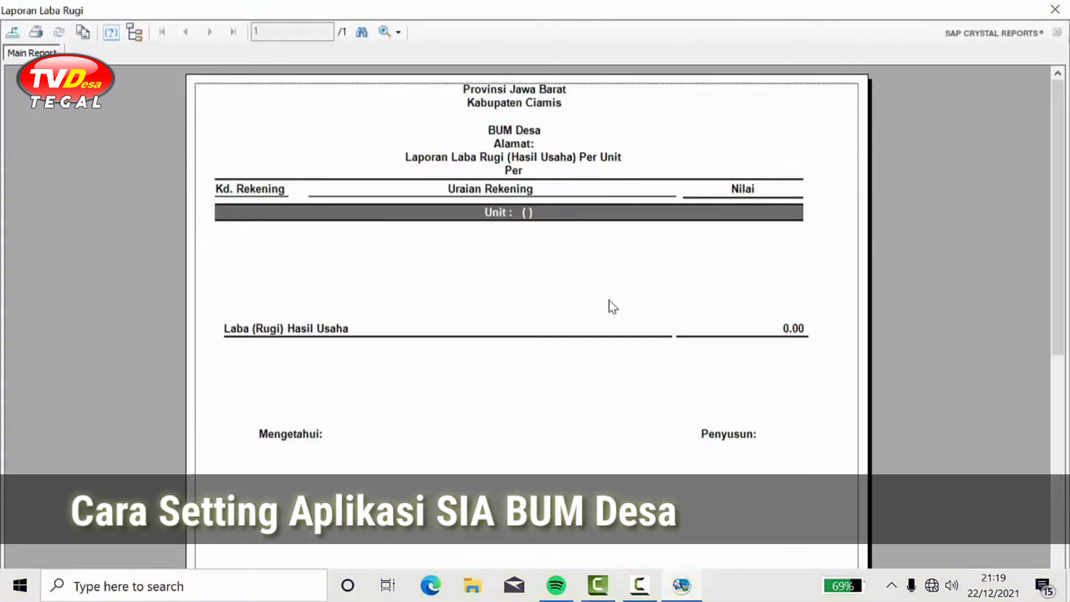
pyautogui.click(1054, 9)
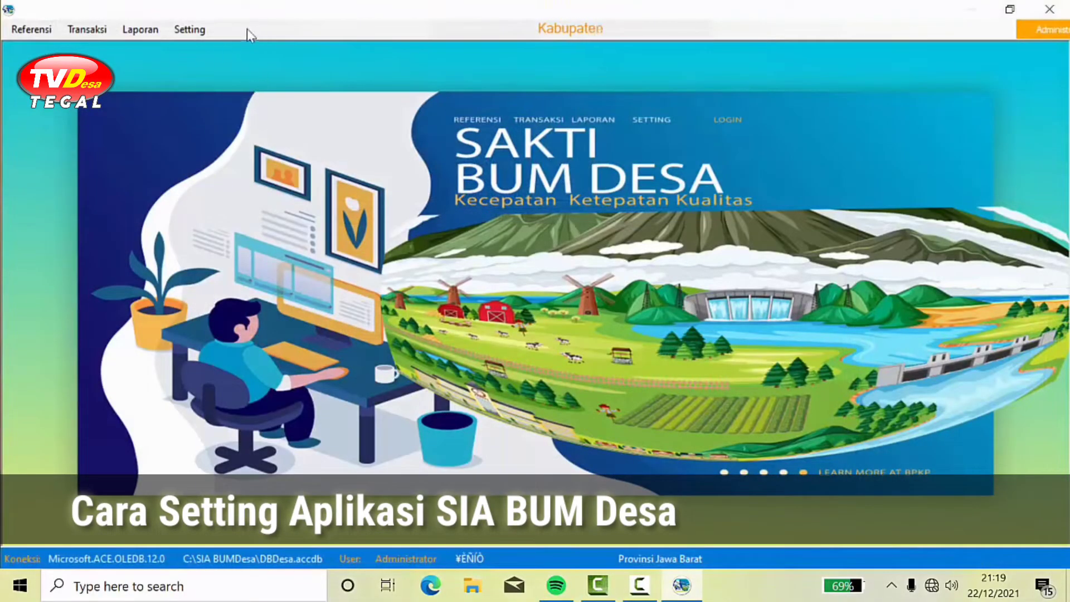
pyautogui.click(150, 31)
pyautogui.moveTo(180, 50)
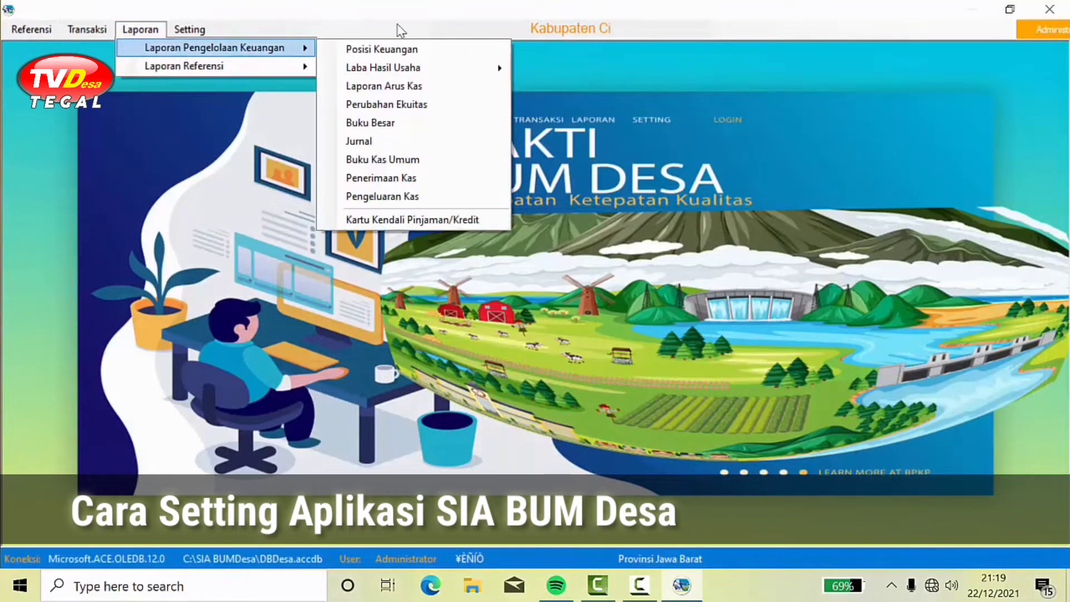
pyautogui.click(372, 47)
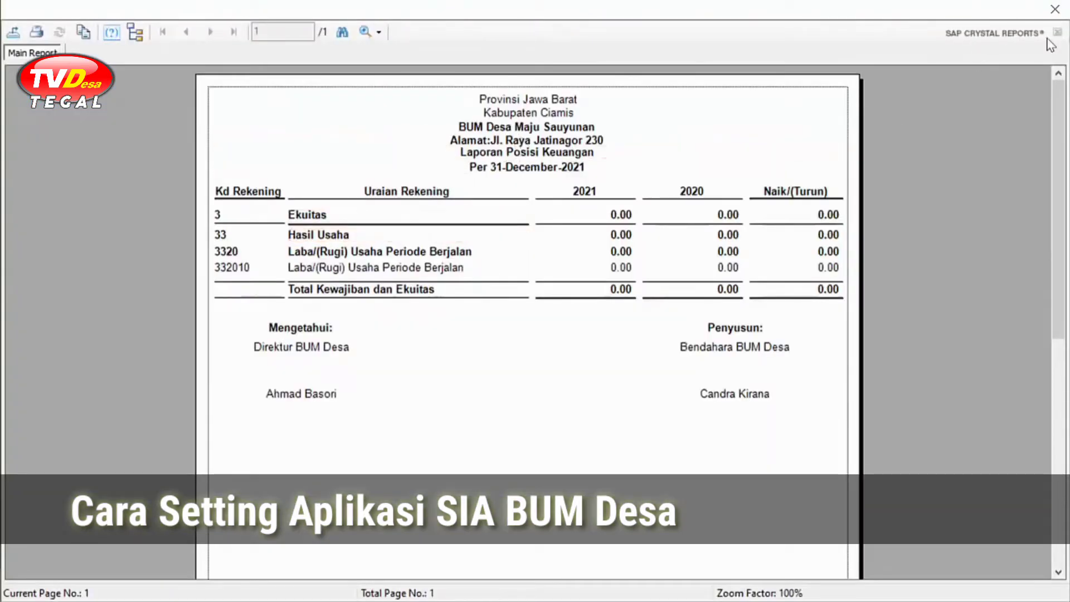
pyautogui.click(1055, 11)
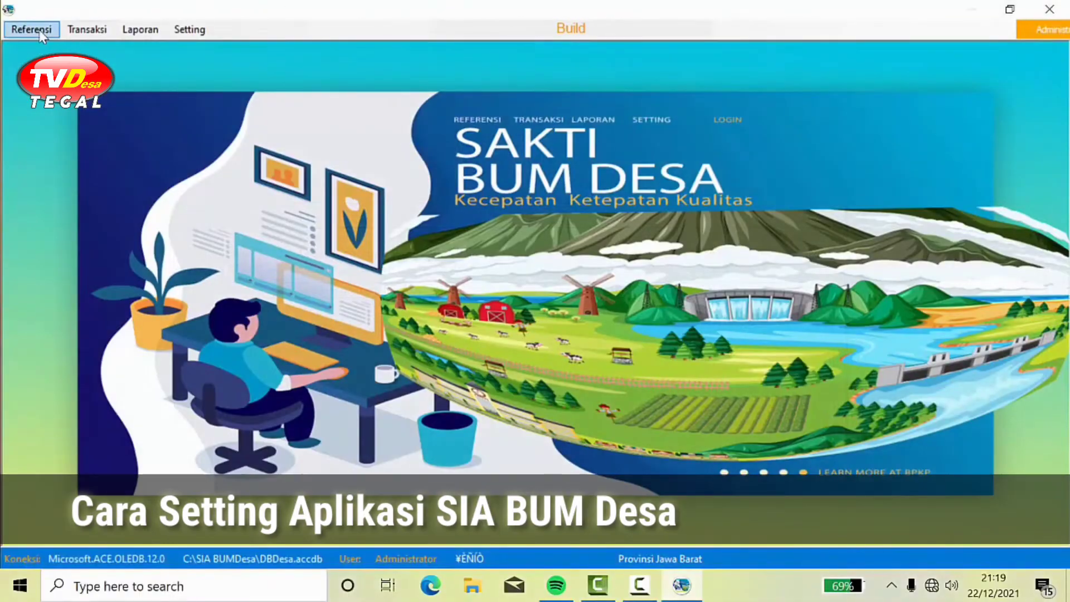
# Step: In Referensi > Pegawai, delete the third and then the second employee records
pyautogui.click(39, 29)
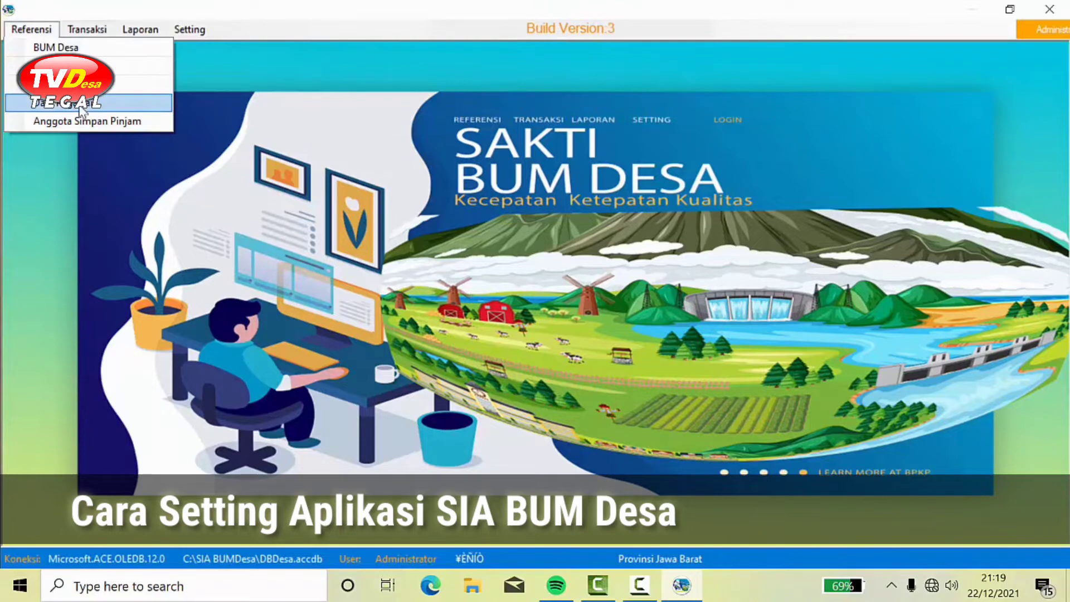
pyautogui.click(79, 104)
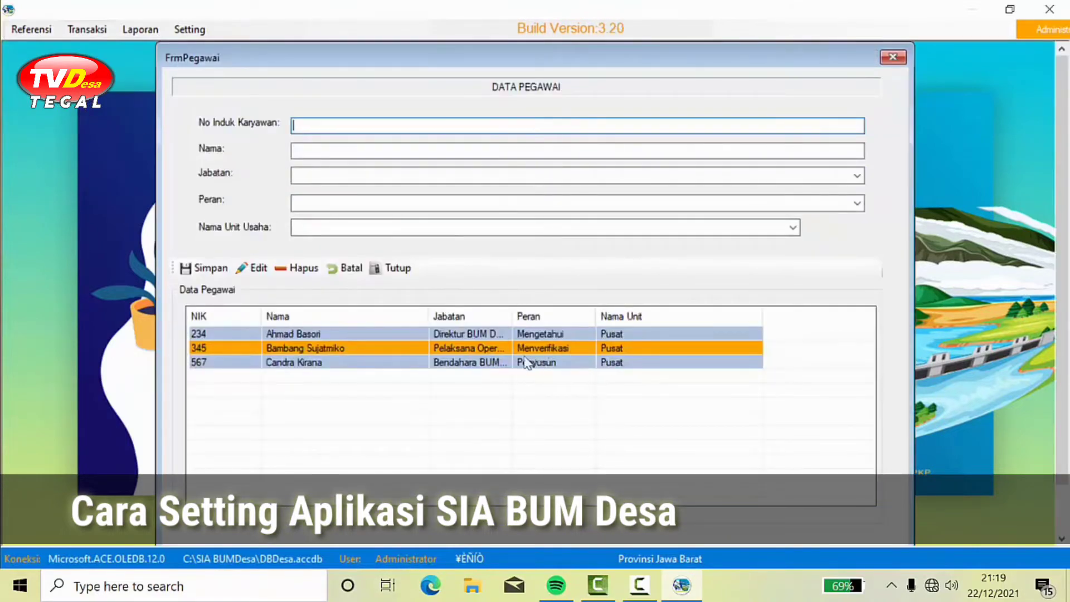
pyautogui.click(504, 364)
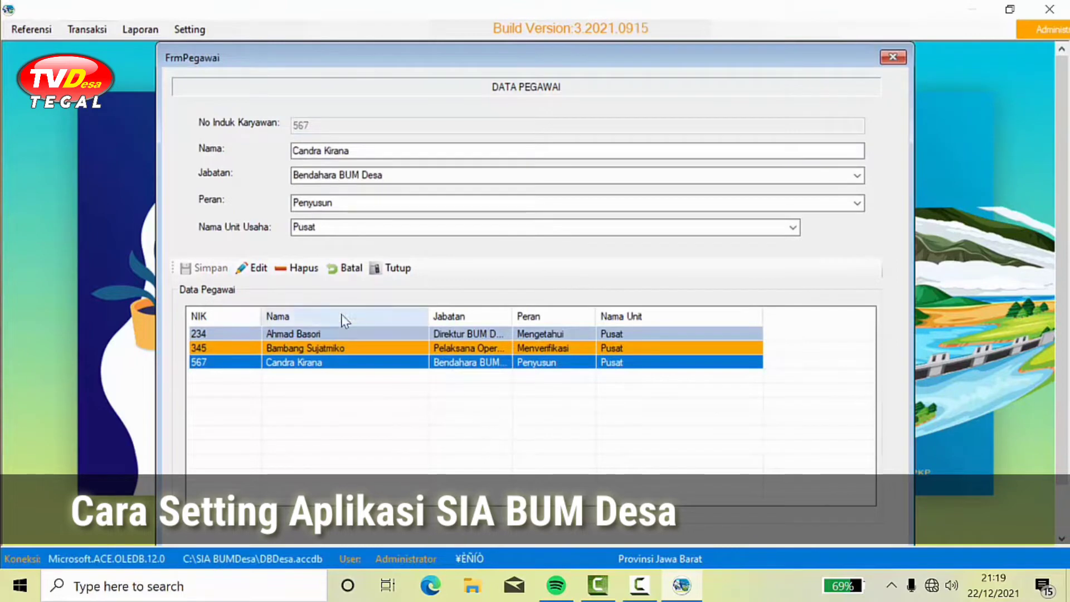
pyautogui.click(297, 267)
pyautogui.click(506, 350)
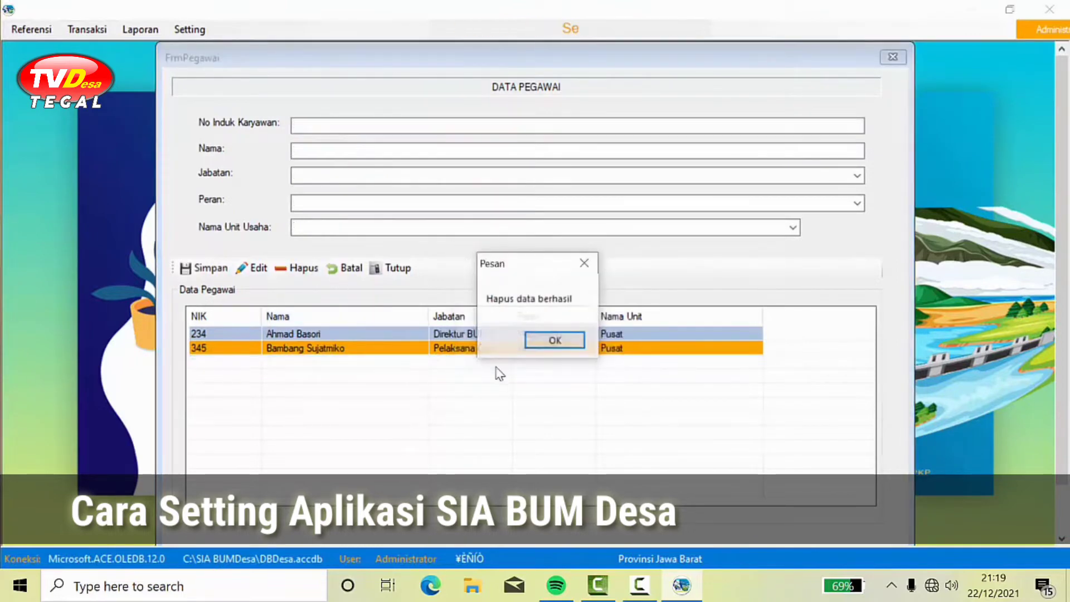
pyautogui.click(533, 340)
pyautogui.click(462, 350)
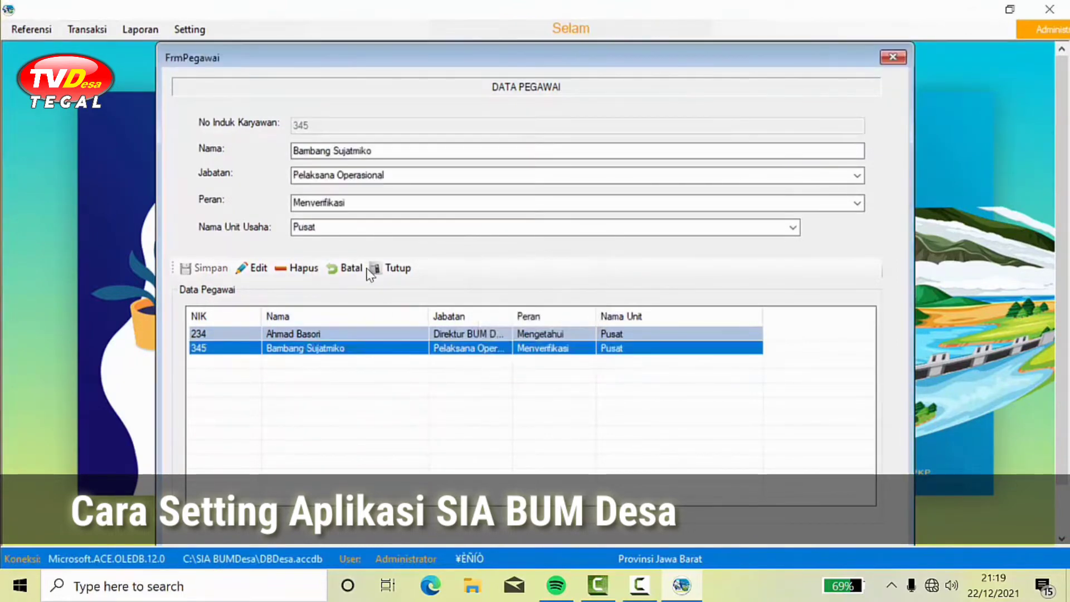
pyautogui.click(304, 269)
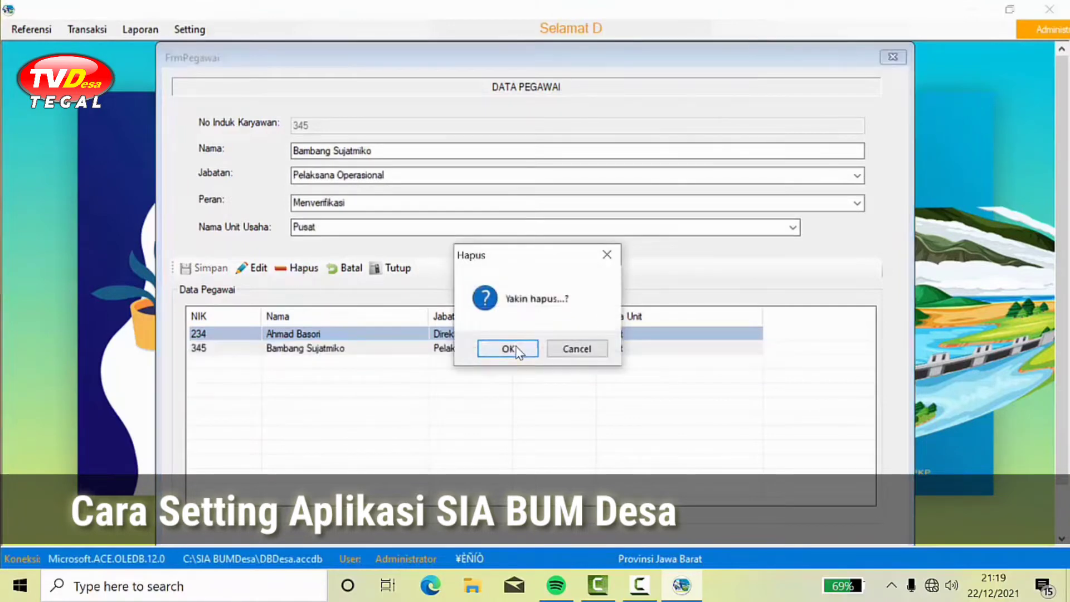
pyautogui.click(514, 350)
pyautogui.click(539, 339)
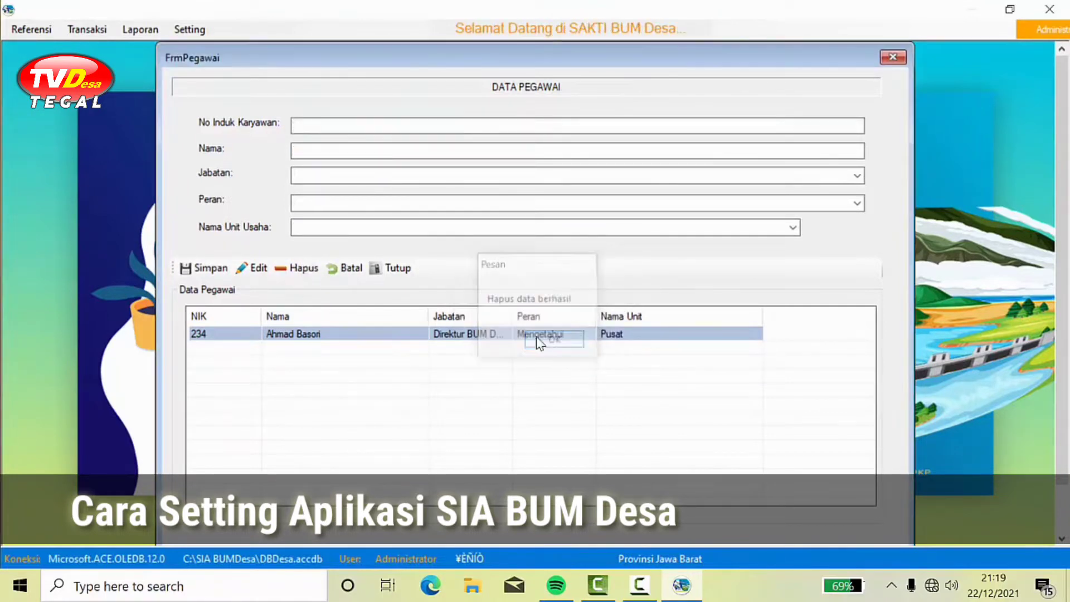
# Step: Delete the last remaining employee record and close the Data Pegawai form
pyautogui.click(308, 271)
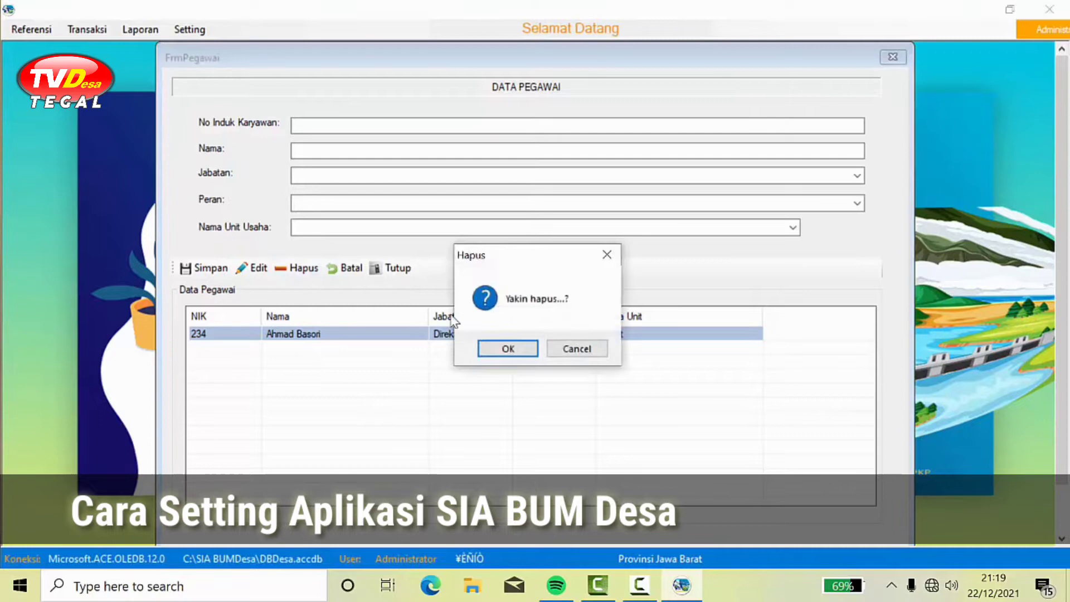
pyautogui.click(519, 348)
pyautogui.click(588, 351)
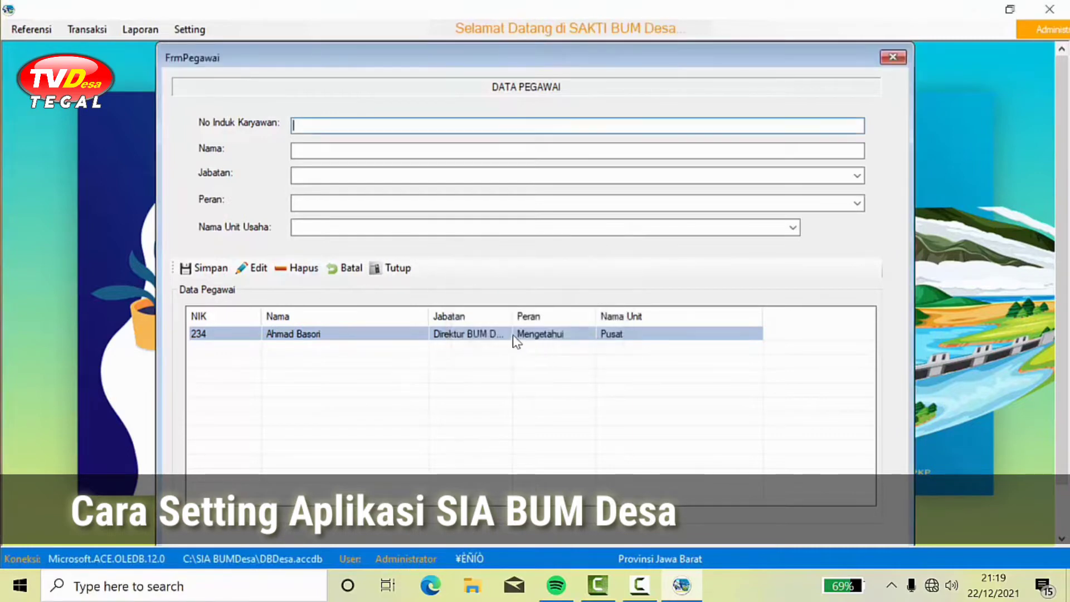
pyautogui.click(513, 336)
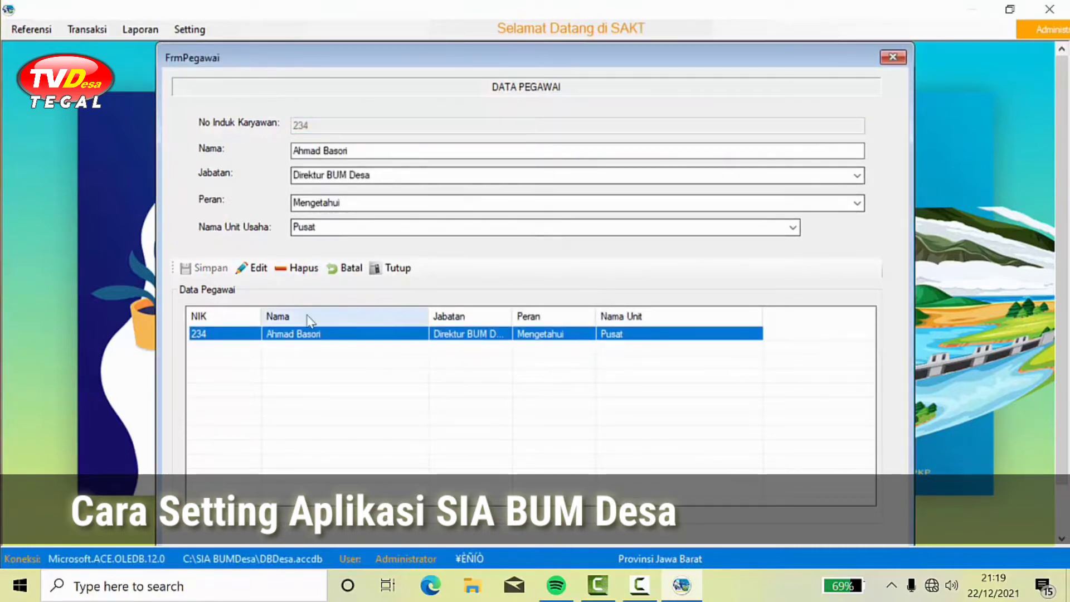
pyautogui.click(308, 270)
pyautogui.click(508, 351)
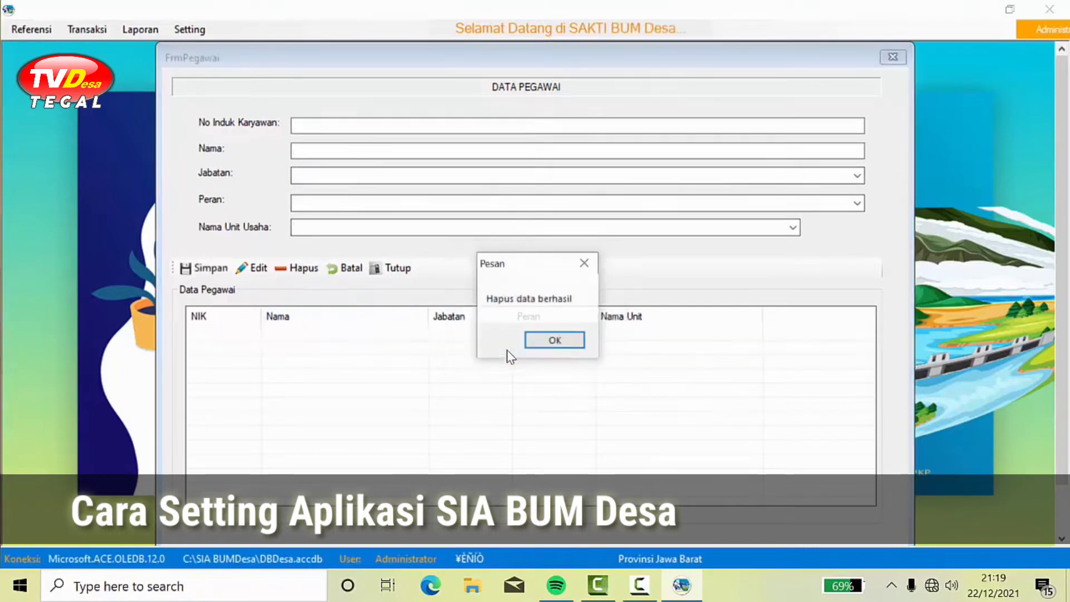
pyautogui.click(554, 343)
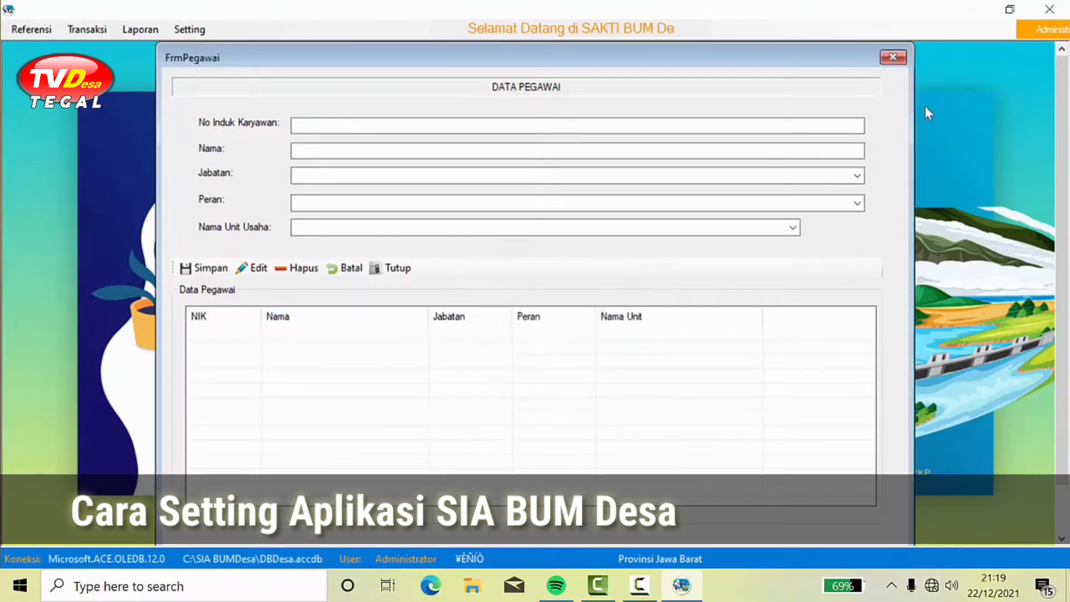
pyautogui.click(893, 59)
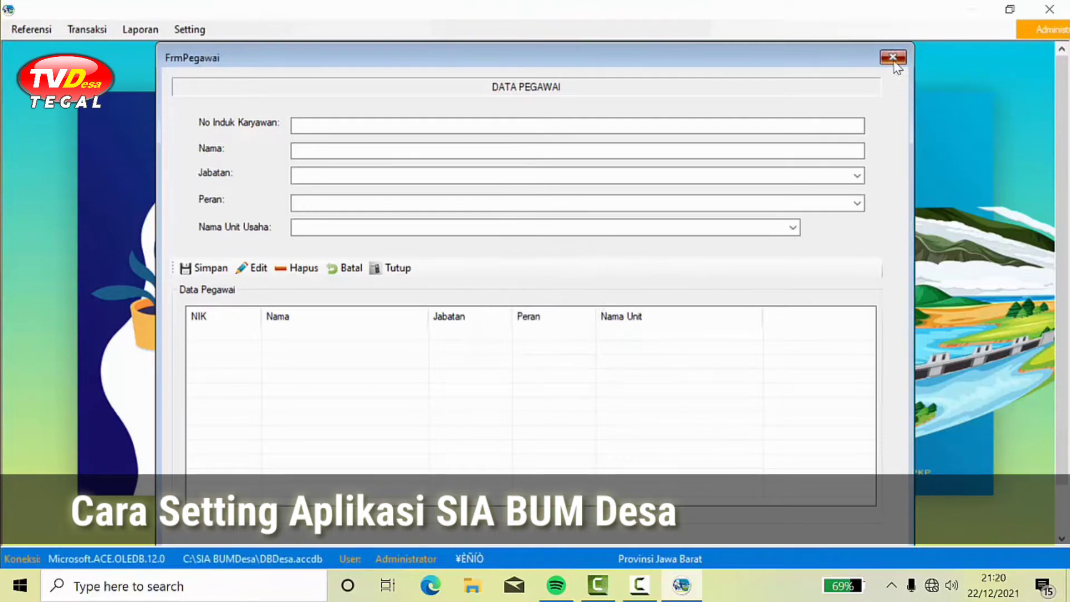
pyautogui.click(41, 34)
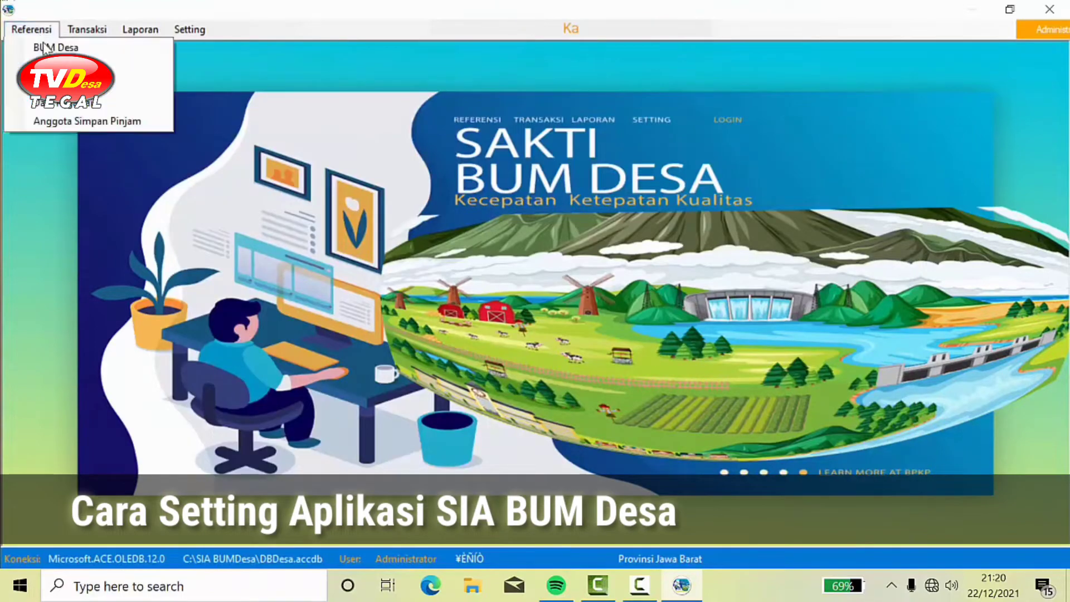
pyautogui.click(83, 103)
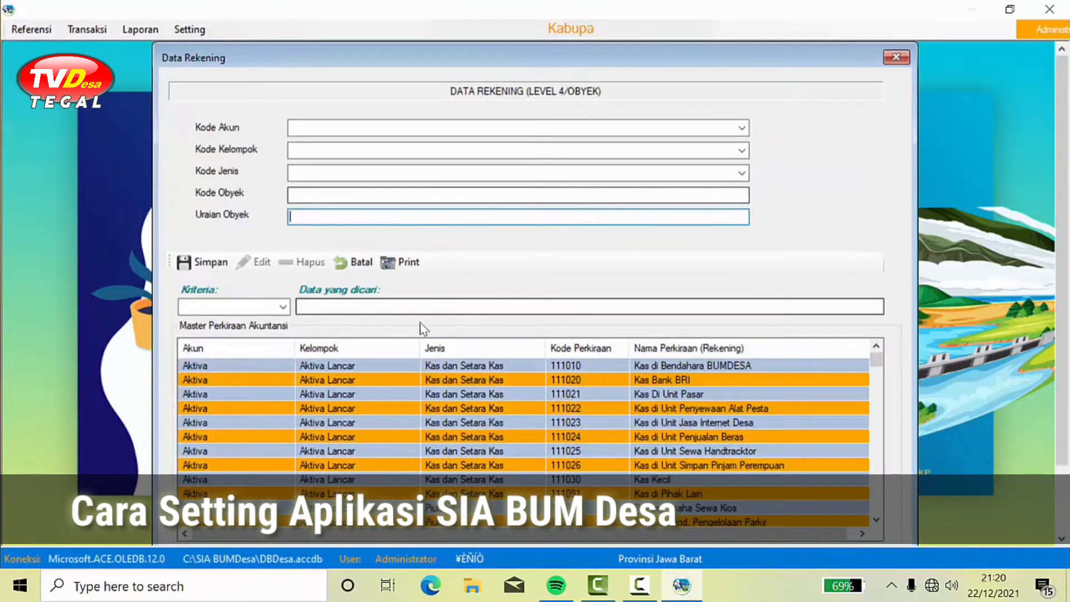
pyautogui.click(899, 56)
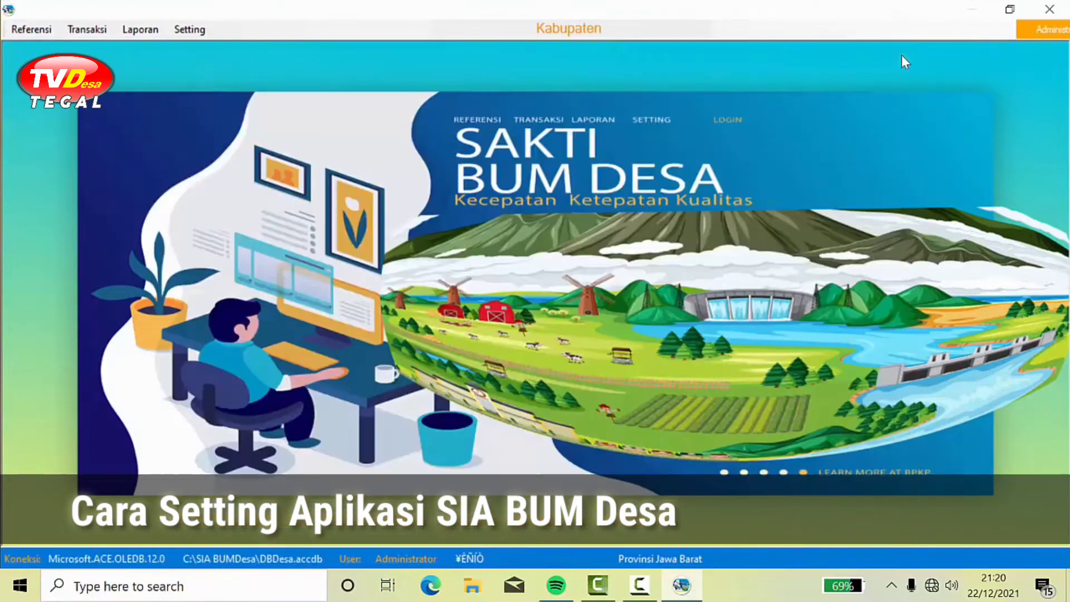
pyautogui.click(35, 31)
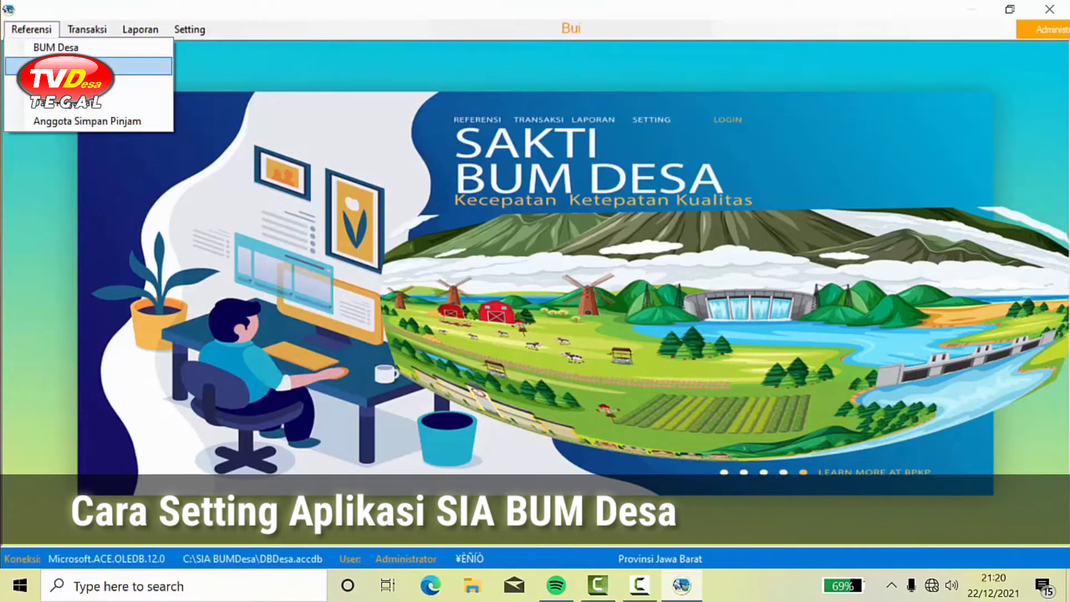
pyautogui.click(84, 65)
pyautogui.click(439, 328)
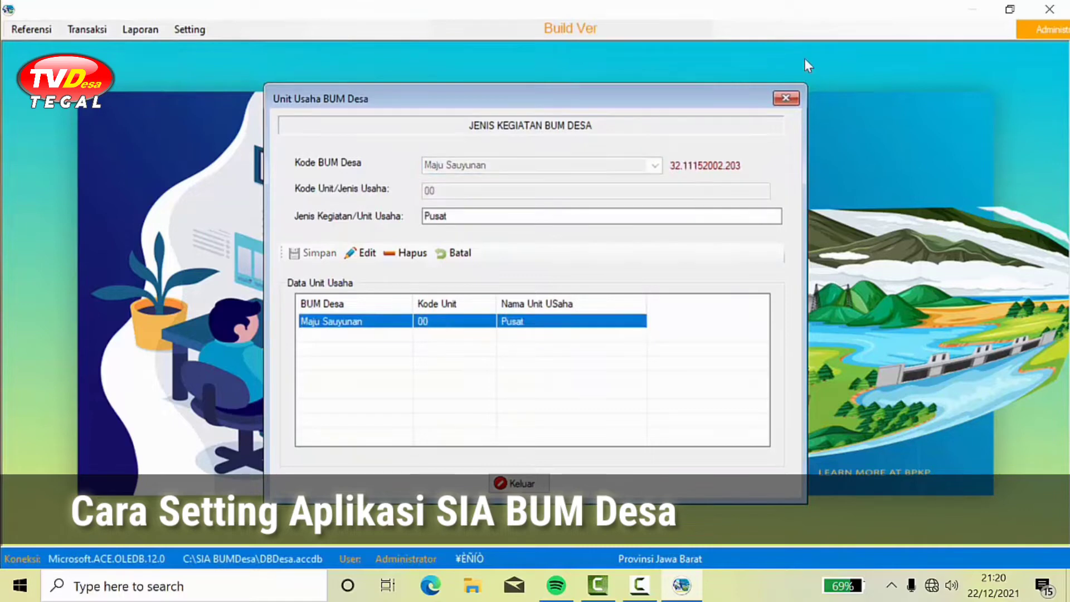
pyautogui.click(786, 98)
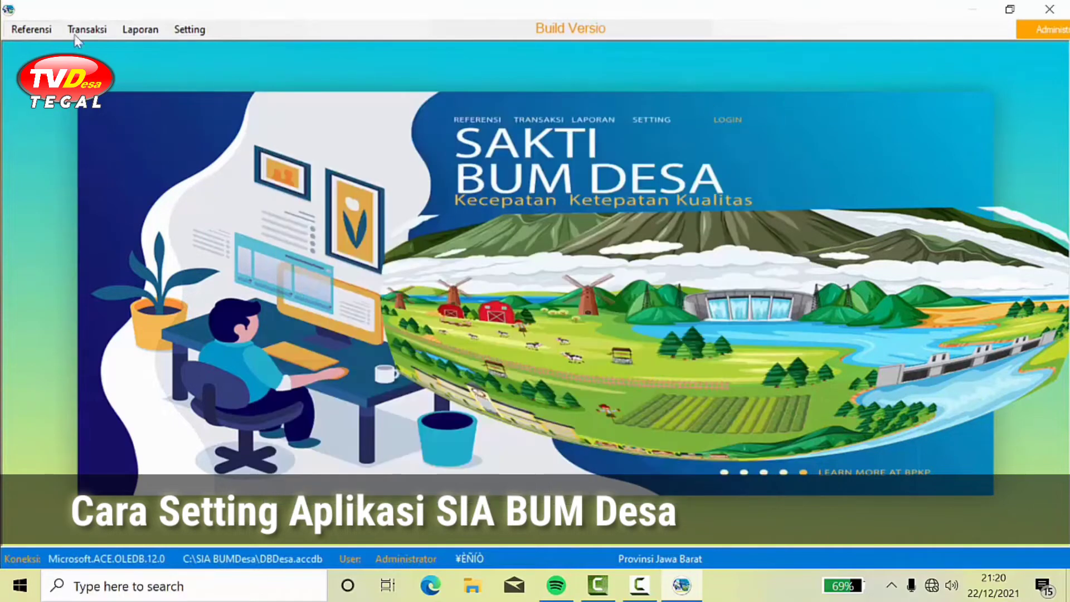
pyautogui.click(42, 31)
pyautogui.click(43, 31)
pyautogui.click(32, 31)
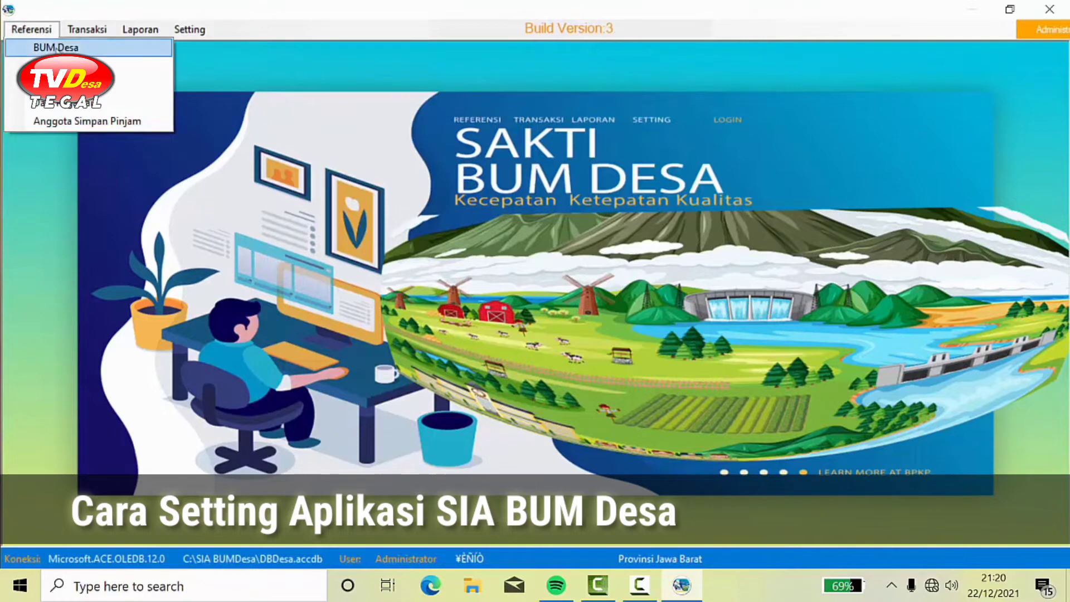
# Step: In the general BUM Desa form, enter code 3207192, name Sumber Gunung, and the leader's name
pyautogui.click(56, 48)
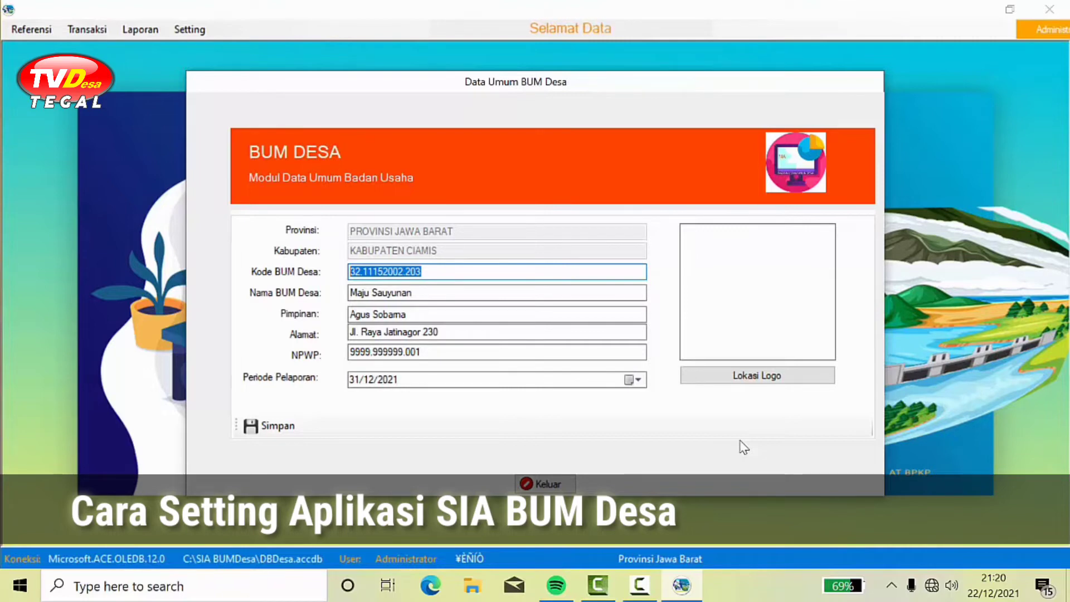
pyautogui.write('32071')
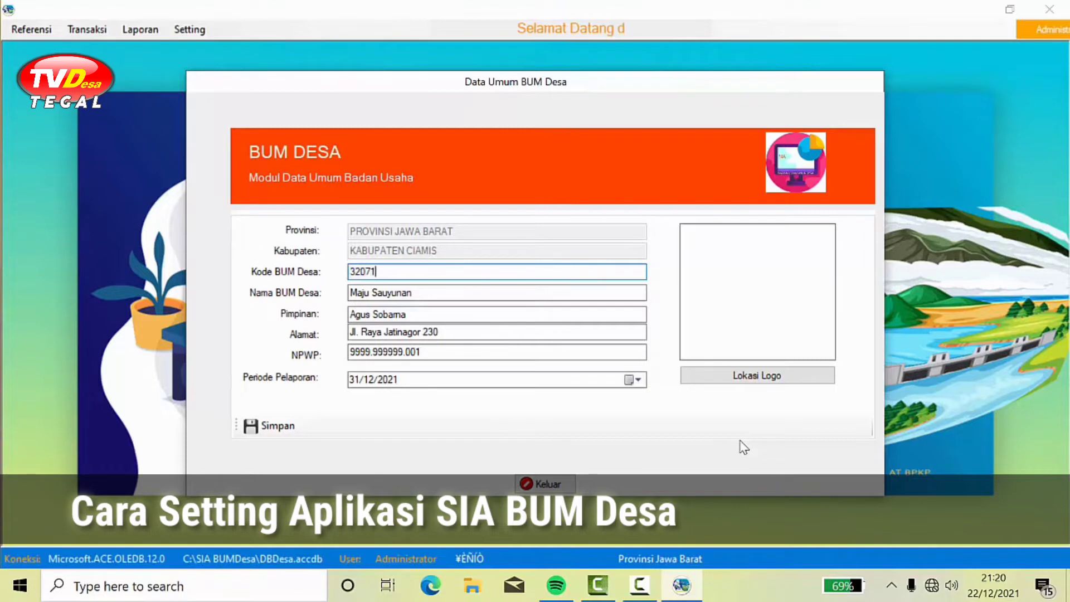
pyautogui.write('92001')
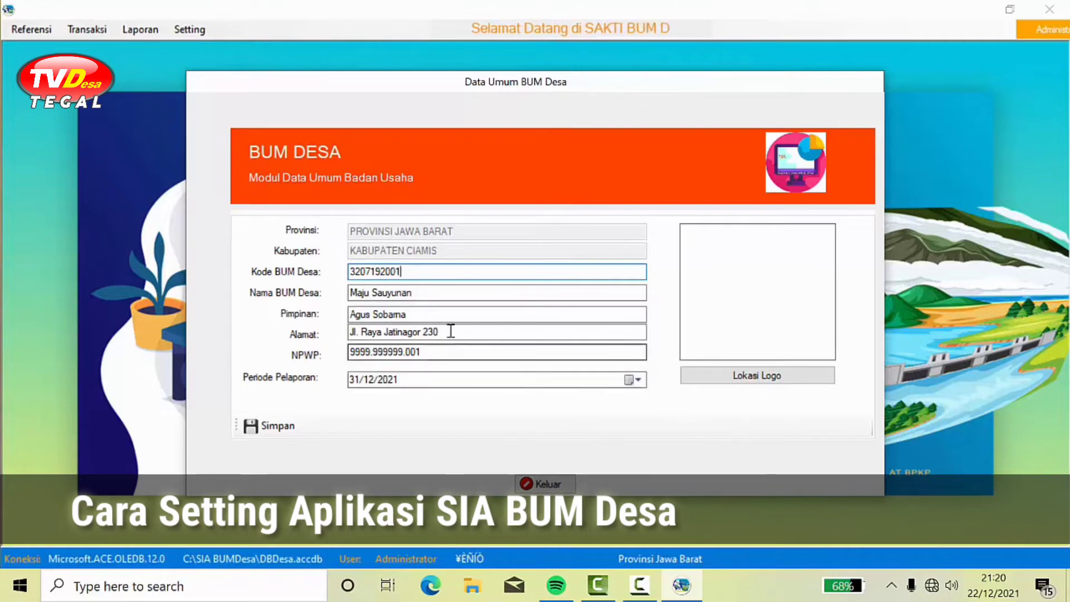
pyautogui.moveTo(431, 295); pyautogui.dragTo(349, 293)
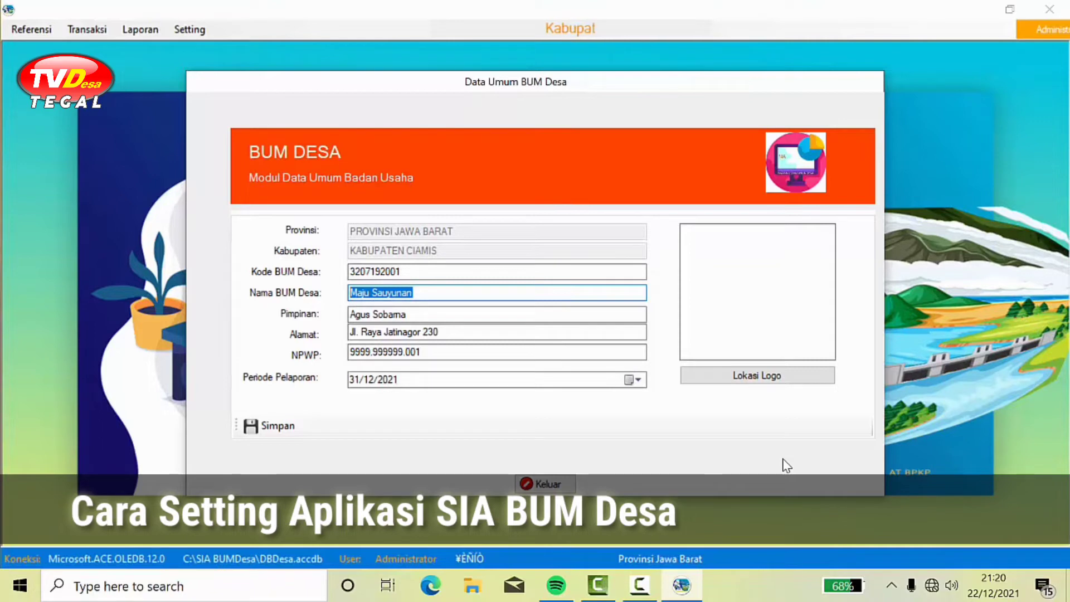
pyautogui.write('Sumb')
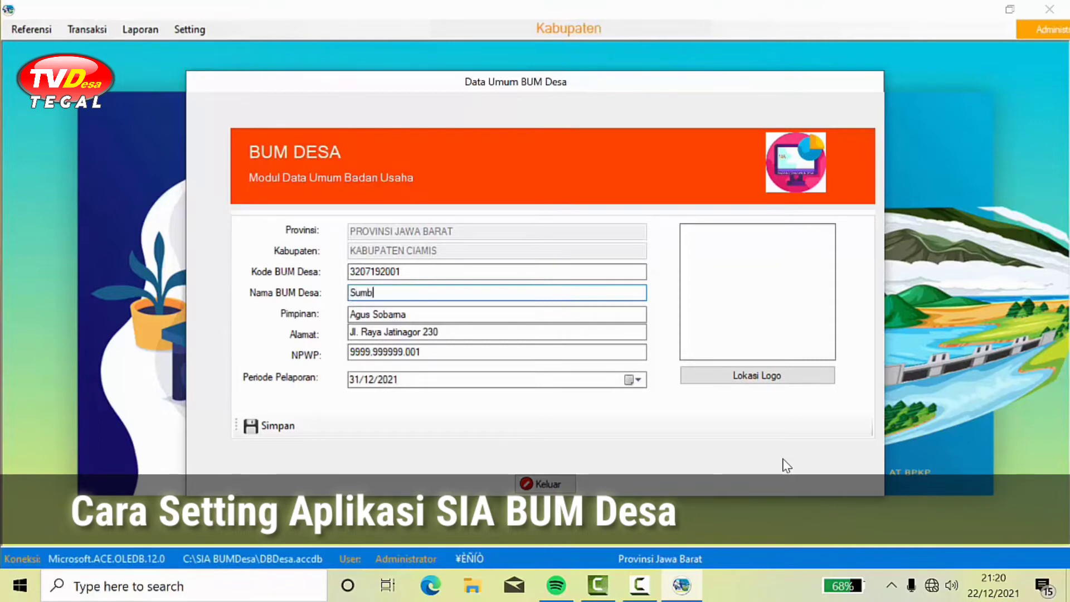
pyautogui.write('er Gunu')
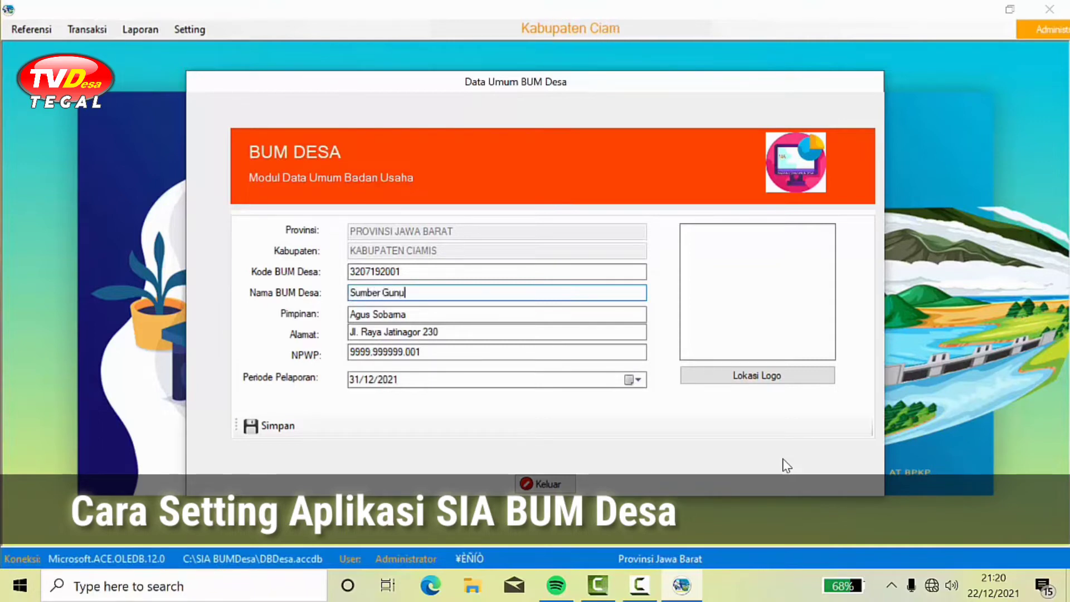
pyautogui.write('ng Sidamulih')
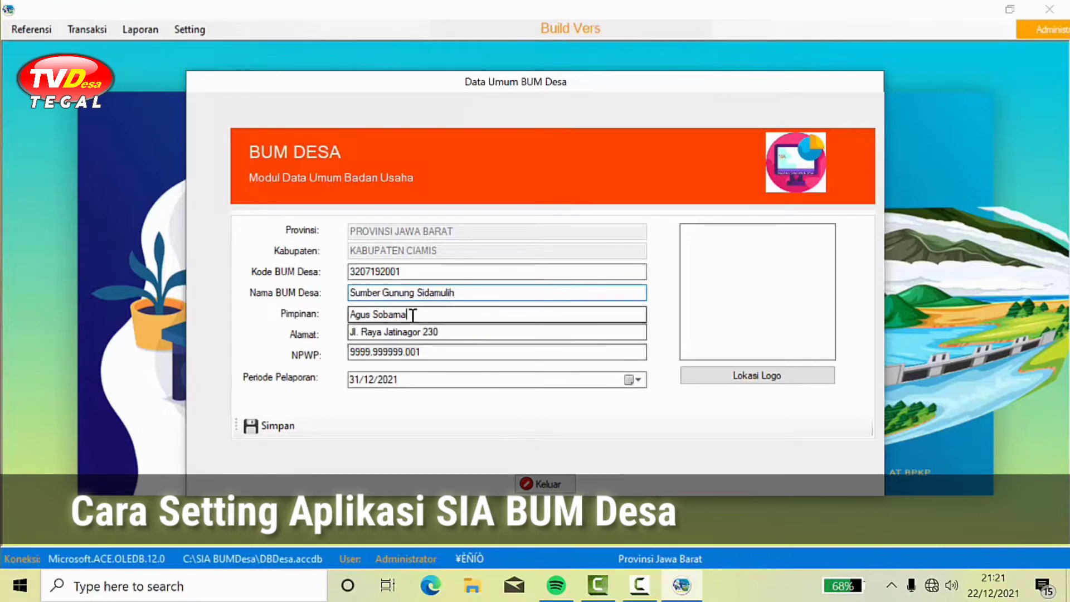
pyautogui.moveTo(413, 314); pyautogui.dragTo(288, 328)
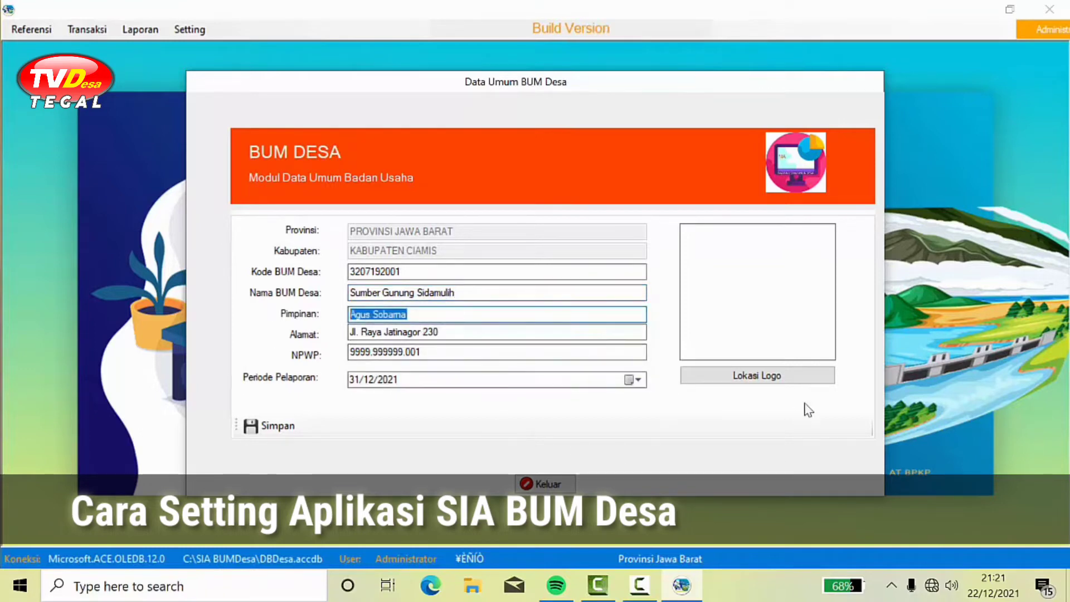
pyautogui.write('Aman')
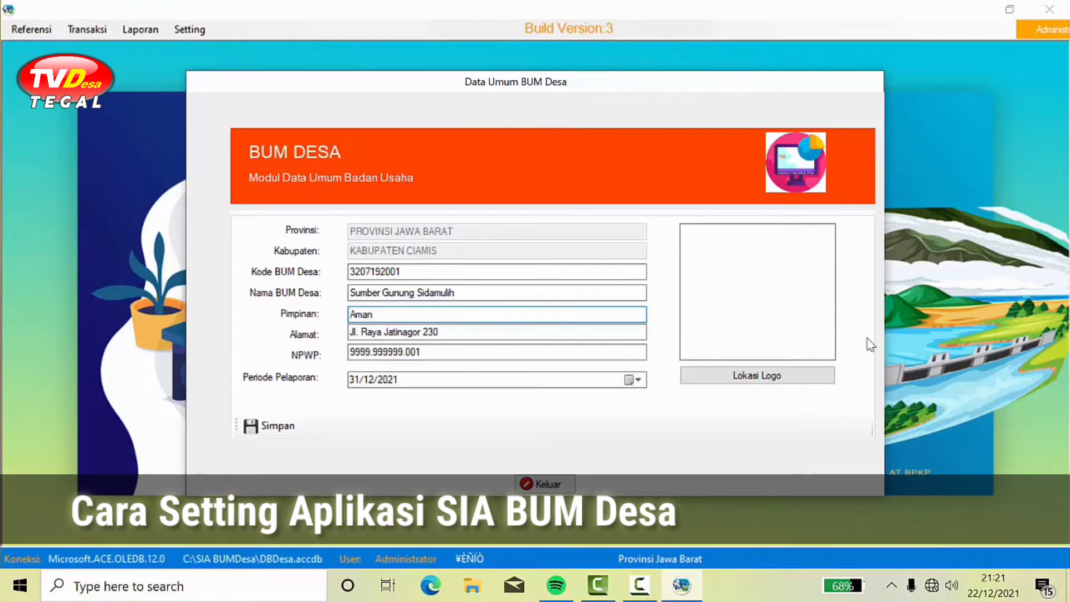
# Step: Change the address to Jl. Raya Malabar, set the reporting period to 31/12/2021, and save
pyautogui.moveTo(442, 331); pyautogui.dragTo(390, 330)
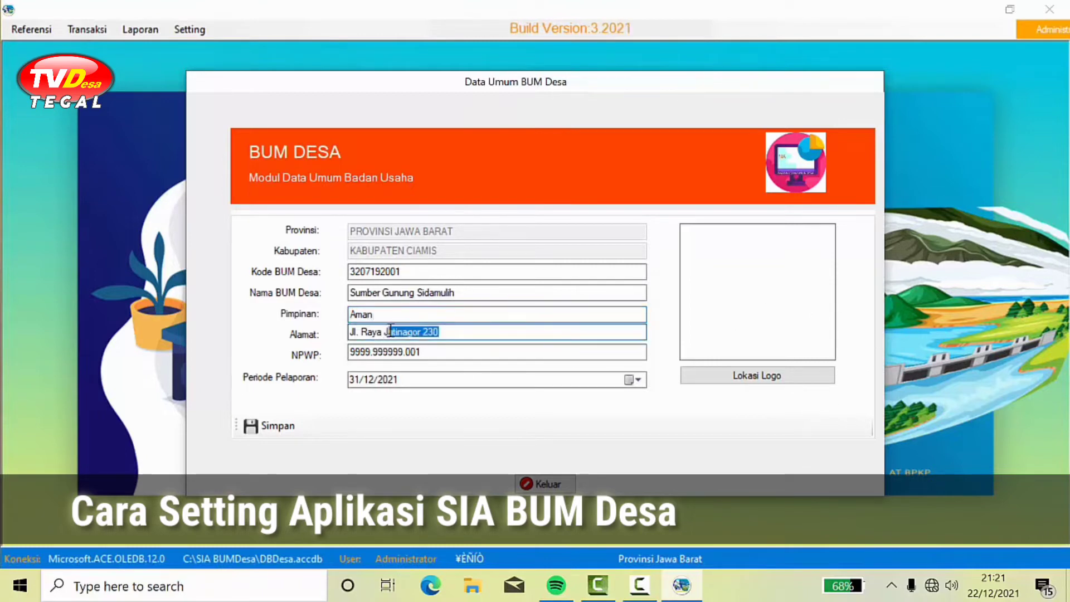
pyautogui.press('BackSpace')
pyautogui.press('BackSpace')
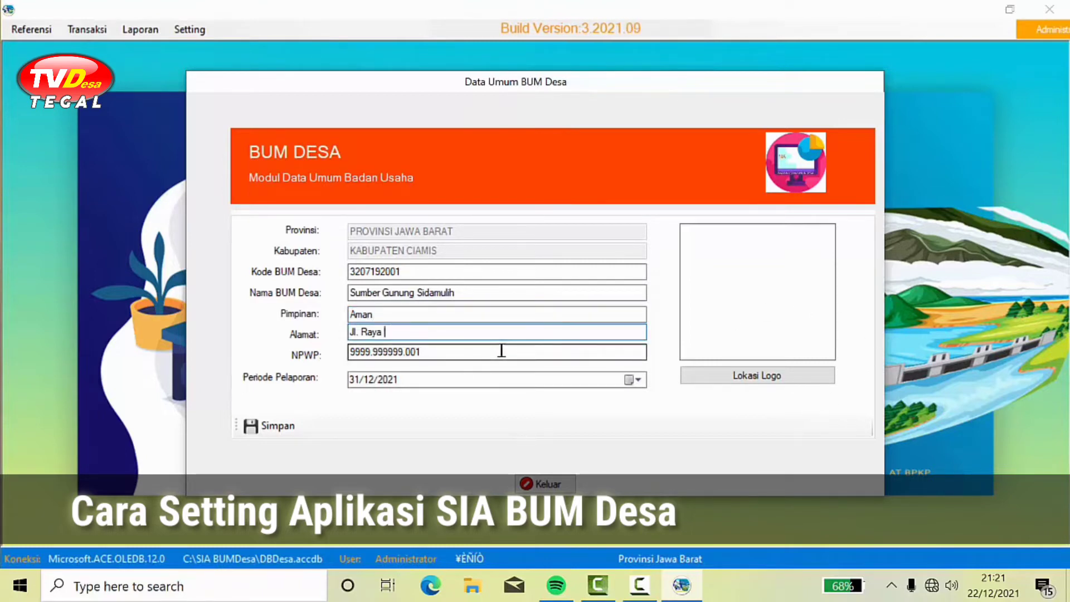
pyautogui.write('Malabar')
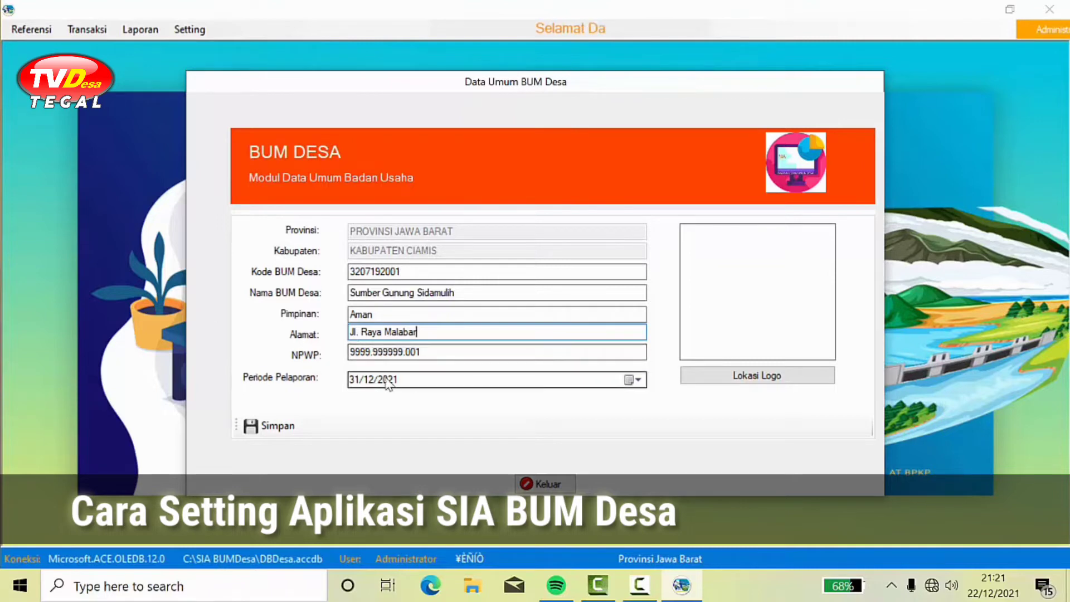
pyautogui.click(637, 380)
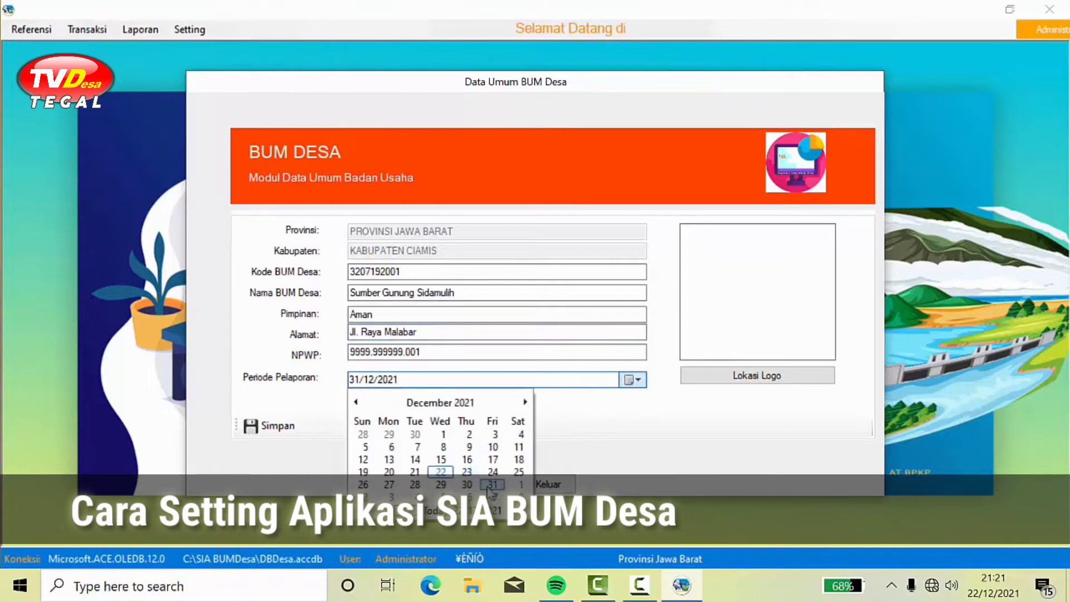
pyautogui.click(491, 485)
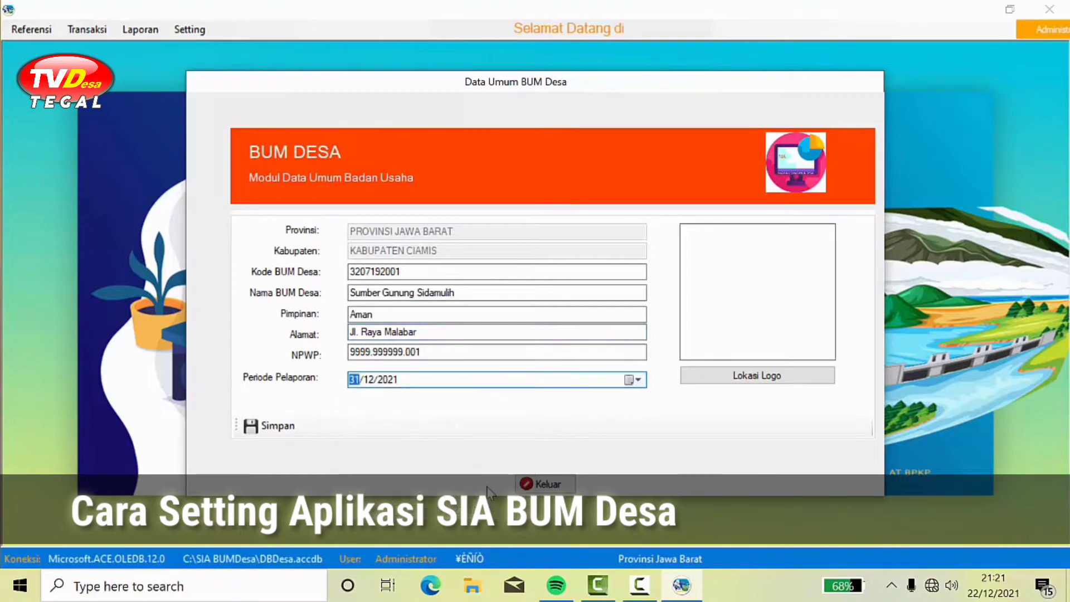
pyautogui.click(278, 427)
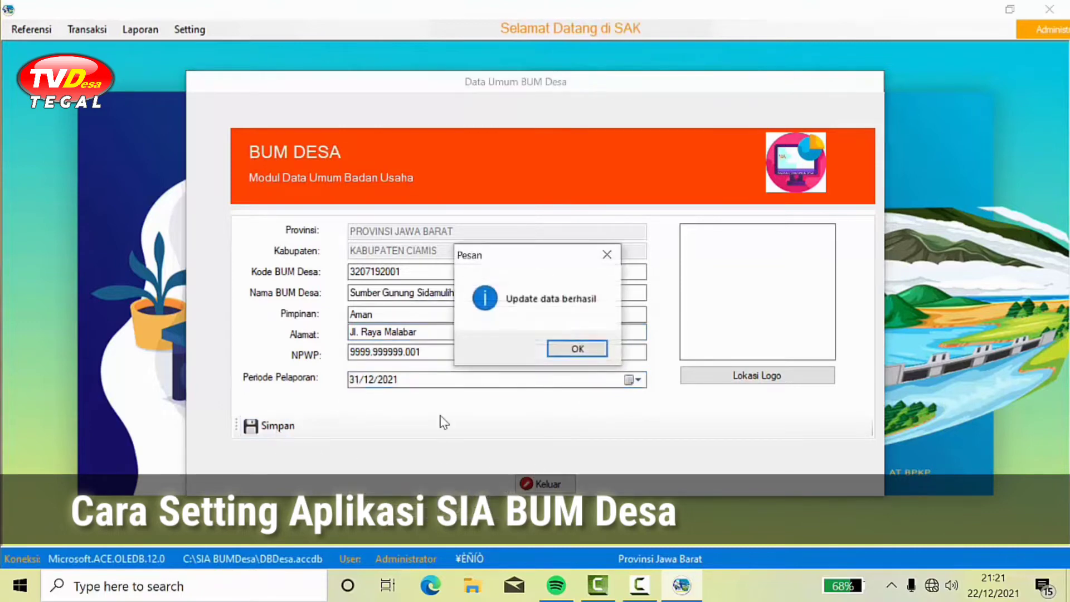
pyautogui.click(577, 348)
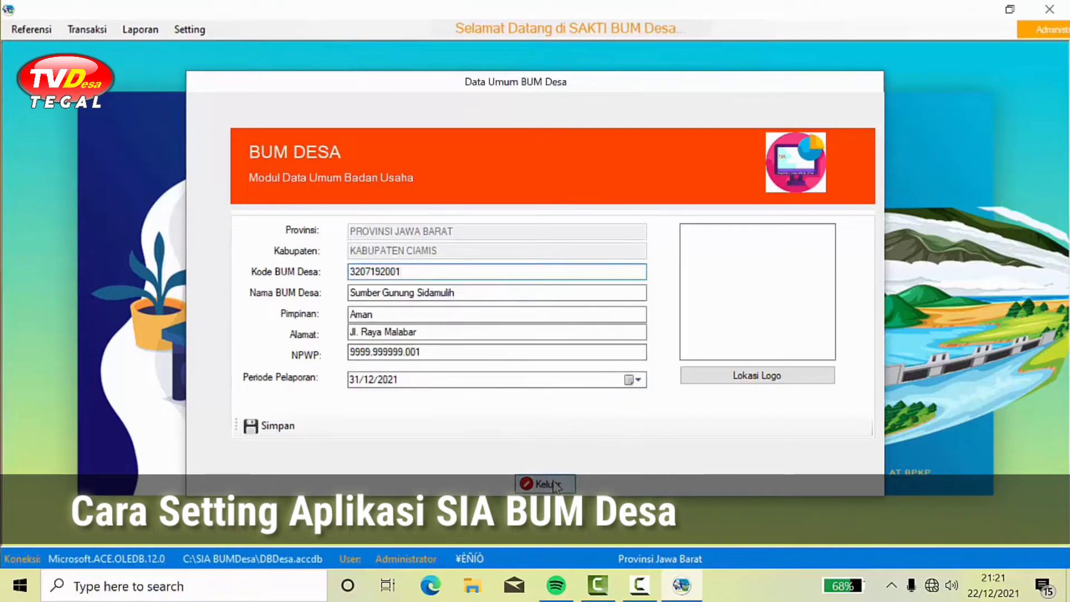
pyautogui.click(551, 482)
# Step: Open the Unit Usaha form and enter unit code 00 with activity name Pusat
pyautogui.click(42, 34)
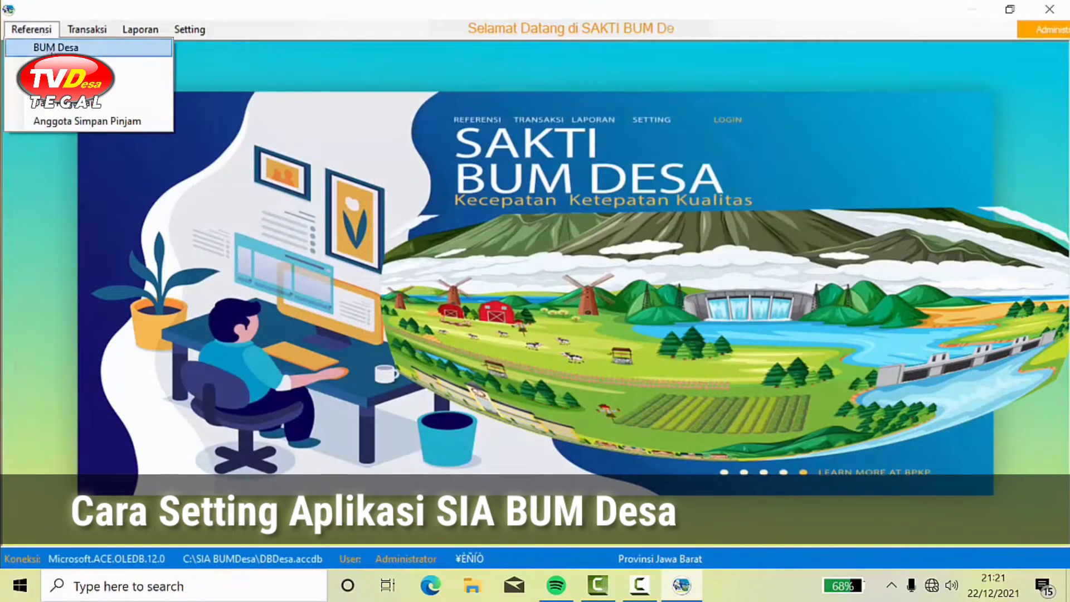
pyautogui.click(39, 45)
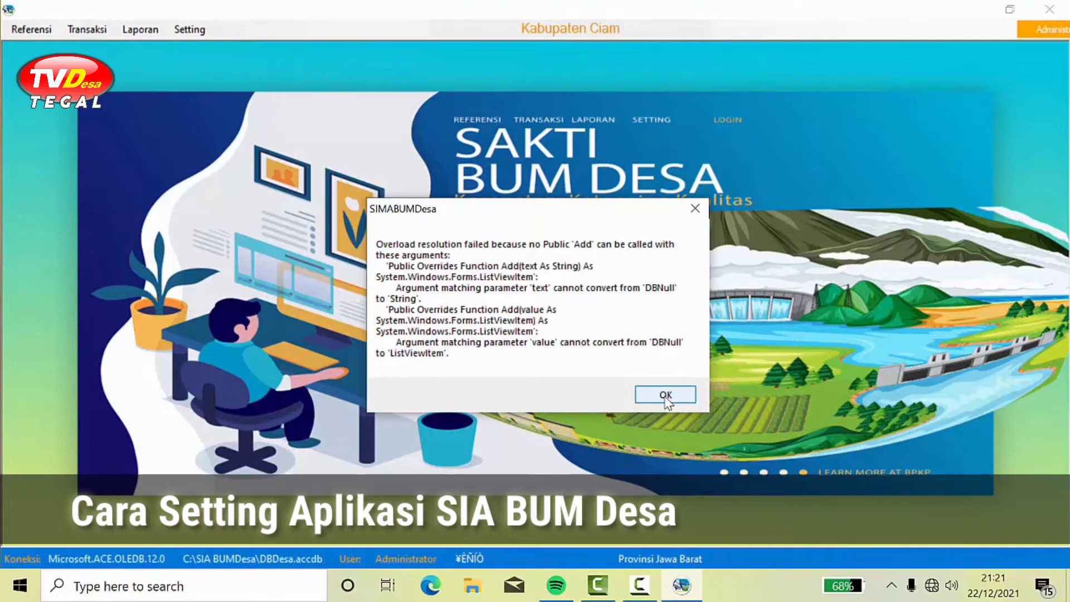
pyautogui.click(666, 395)
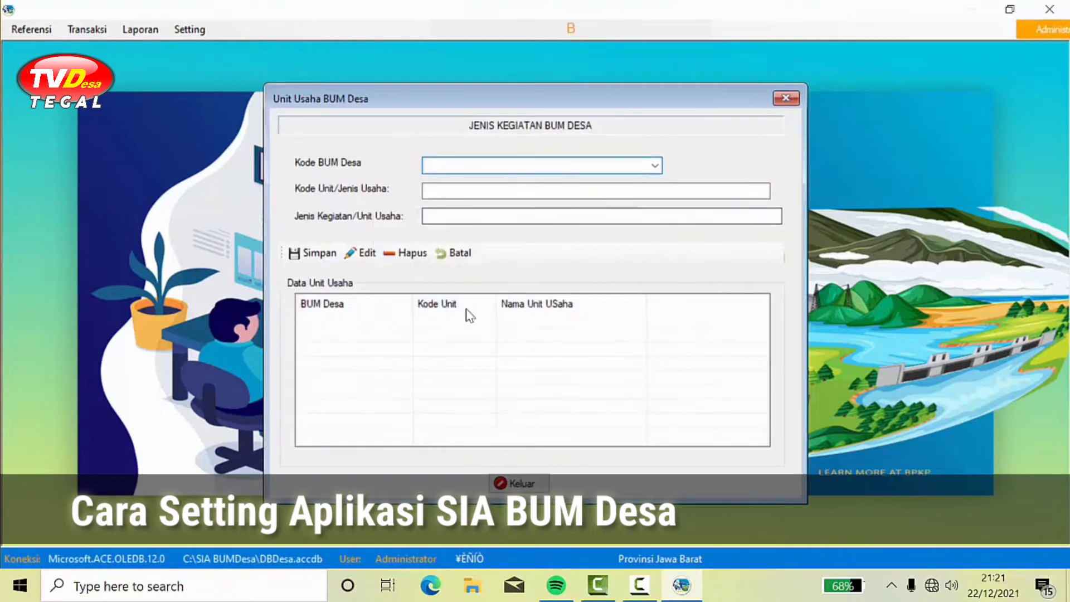
pyautogui.click(368, 253)
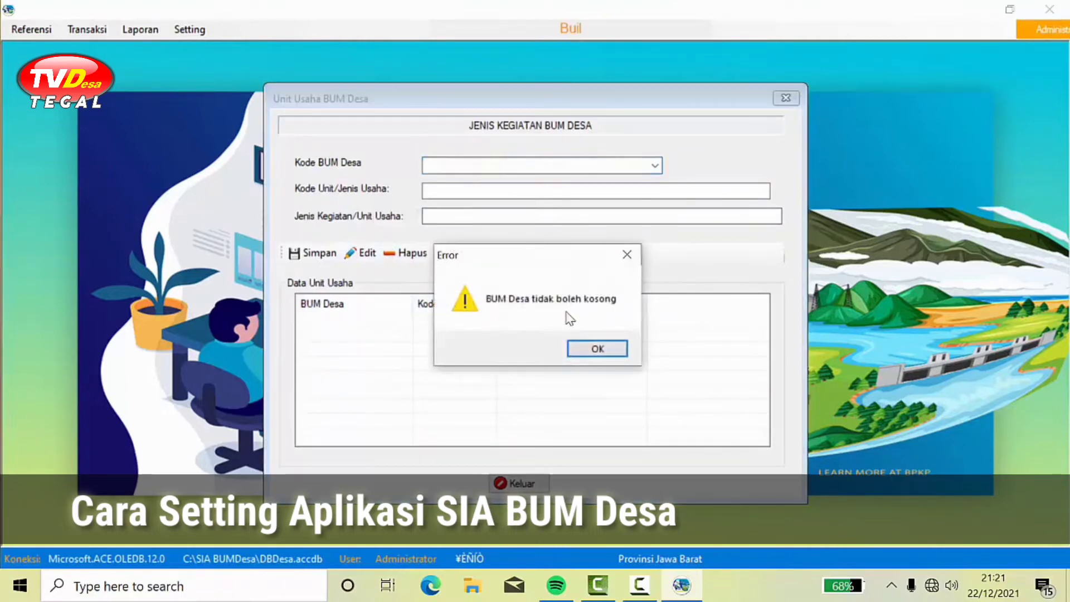
pyautogui.click(598, 347)
pyautogui.click(655, 166)
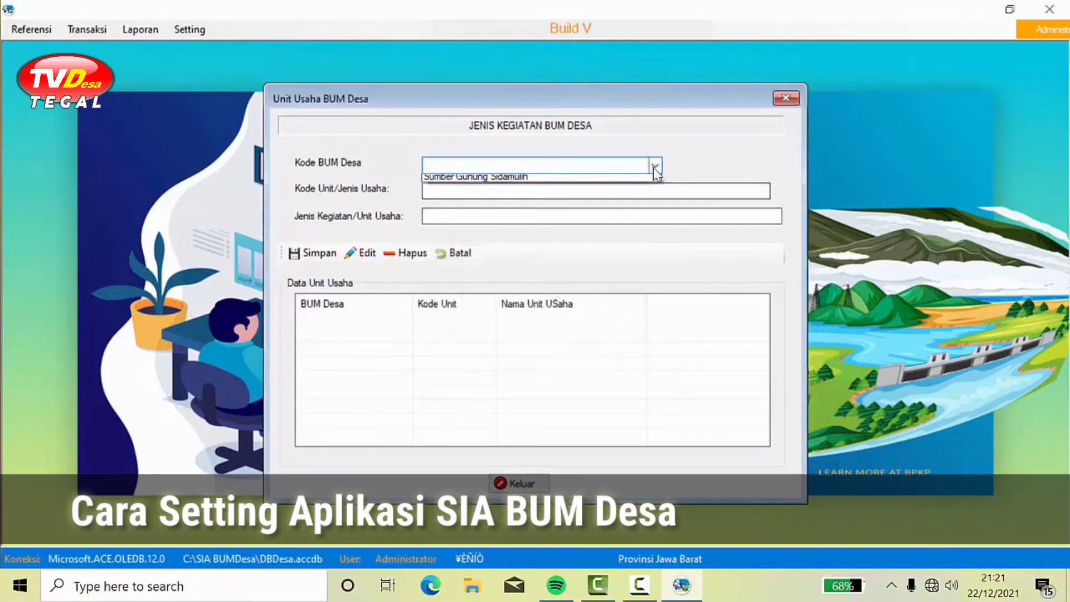
pyautogui.click(597, 192)
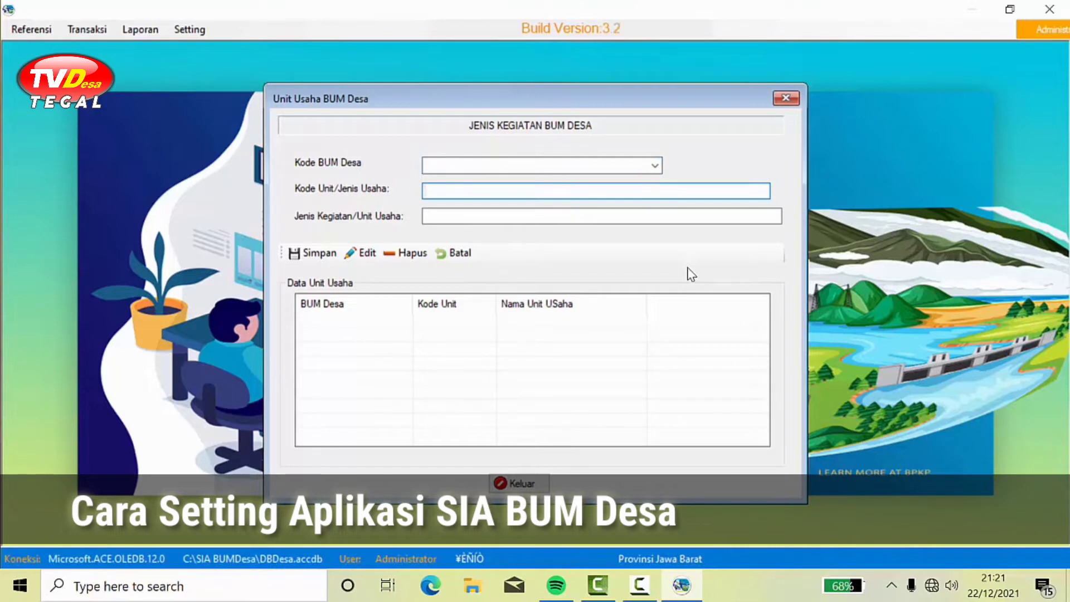
pyautogui.write('00')
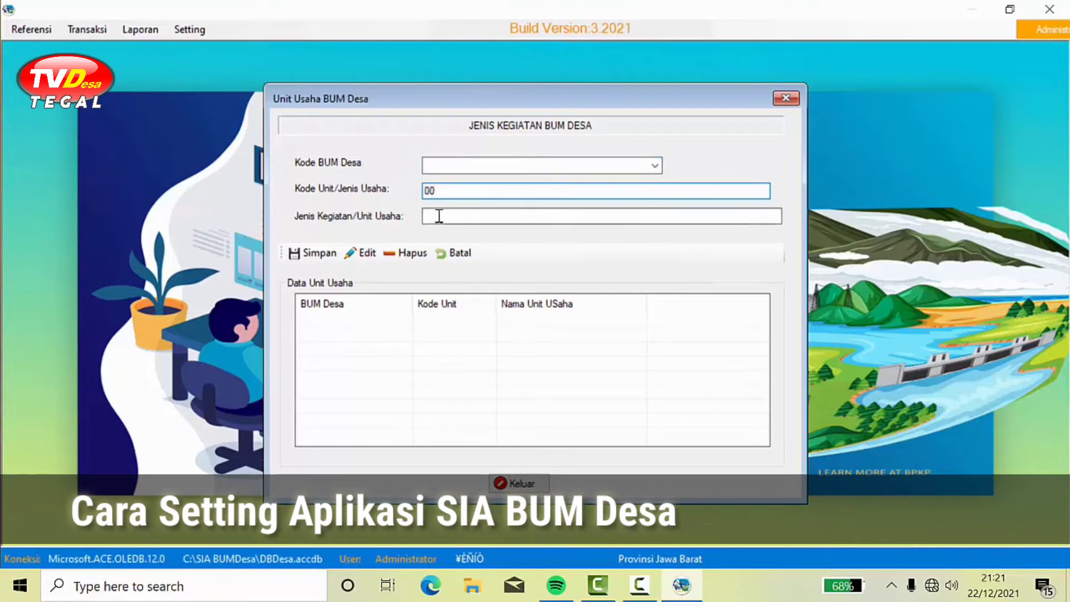
pyautogui.click(439, 216)
pyautogui.write('Pu')
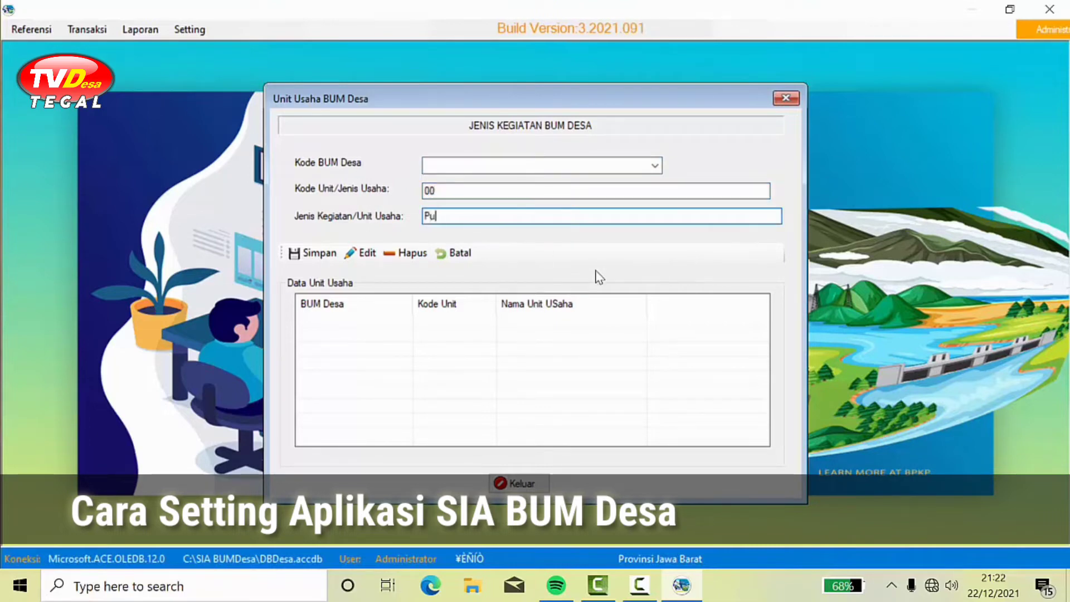
pyautogui.write('sat')
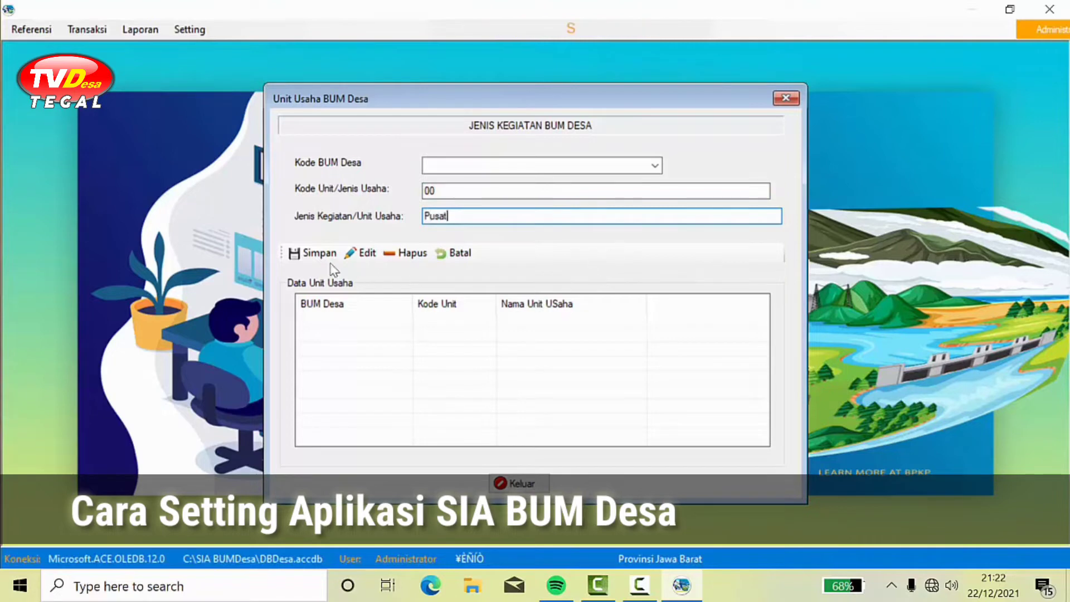
pyautogui.click(316, 255)
pyautogui.click(596, 349)
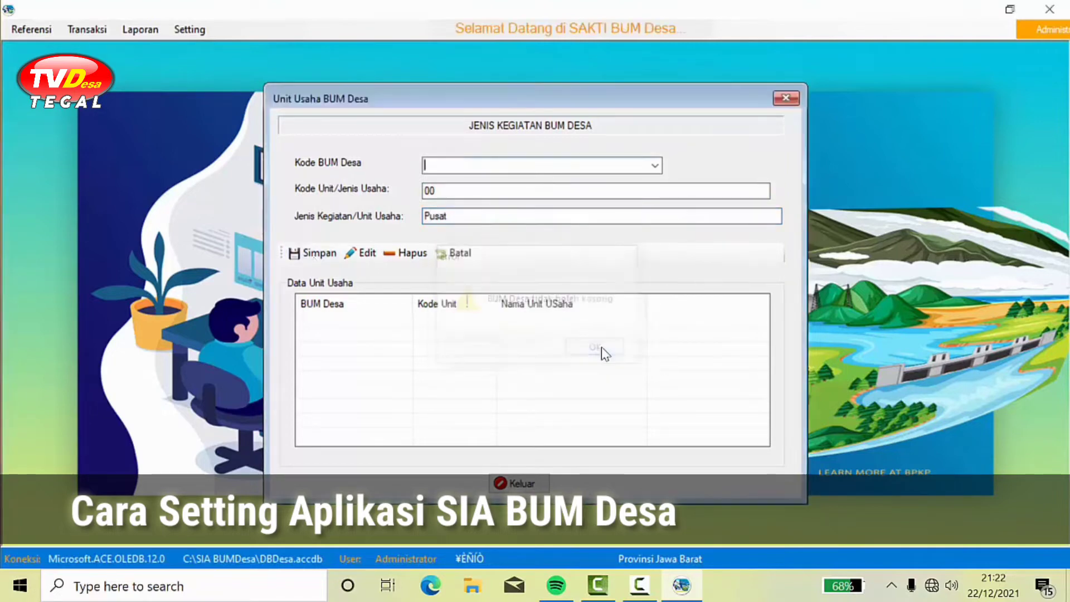
# Step: Assign the unit to Sumber Gunung Sidamulih, save it, and close the form
pyautogui.click(655, 166)
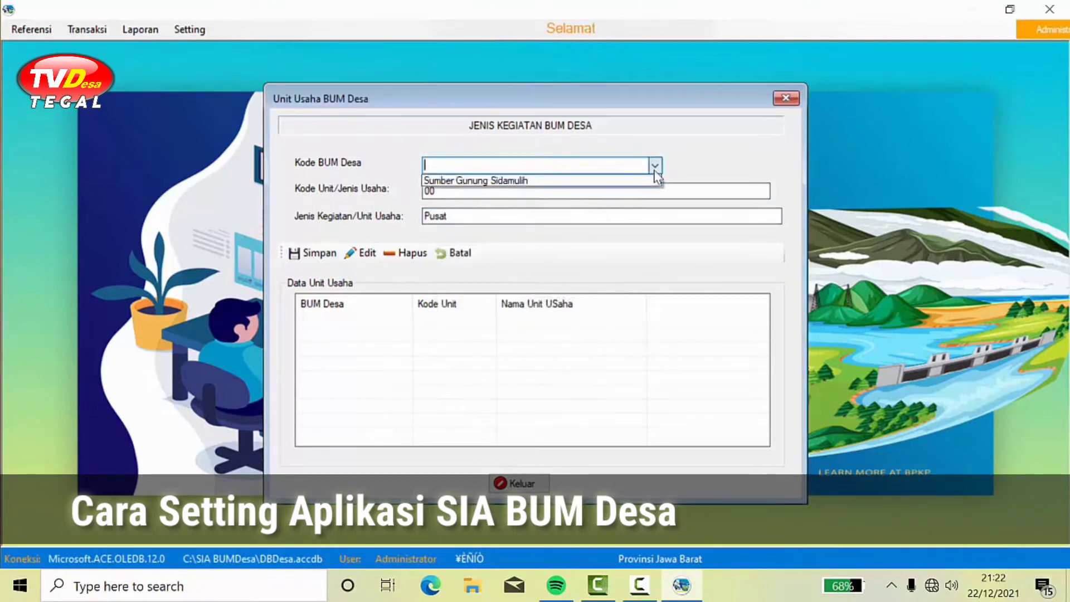
pyautogui.click(585, 180)
pyautogui.click(321, 259)
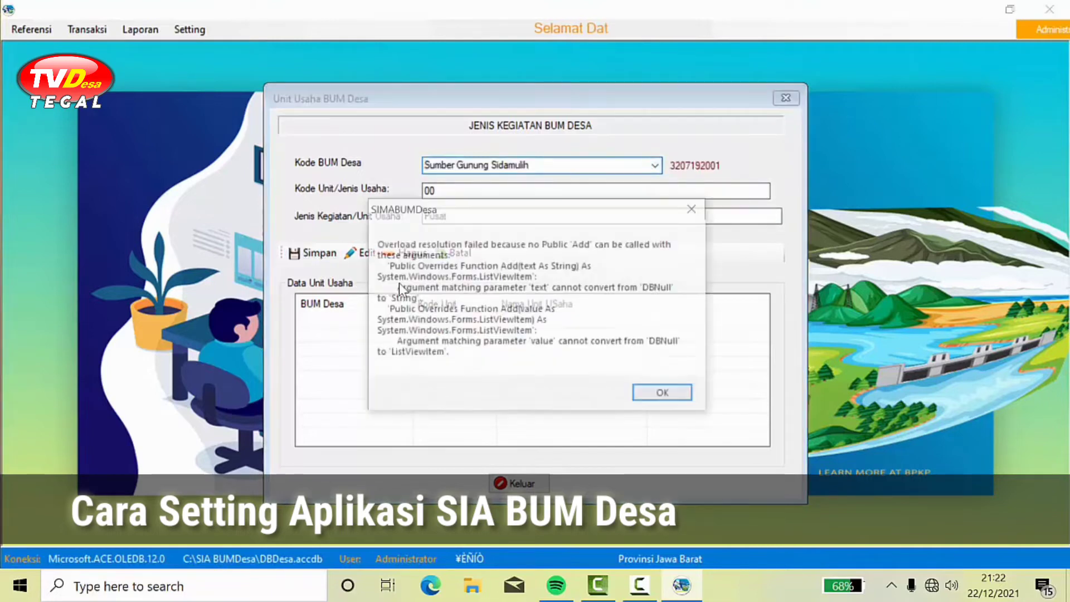
pyautogui.click(656, 400)
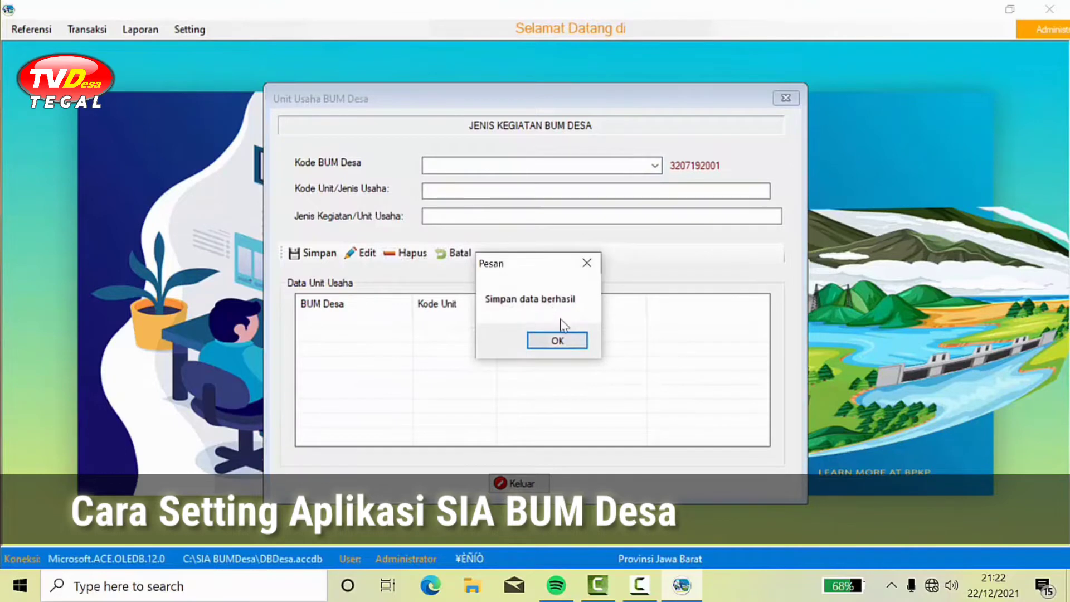
pyautogui.click(563, 342)
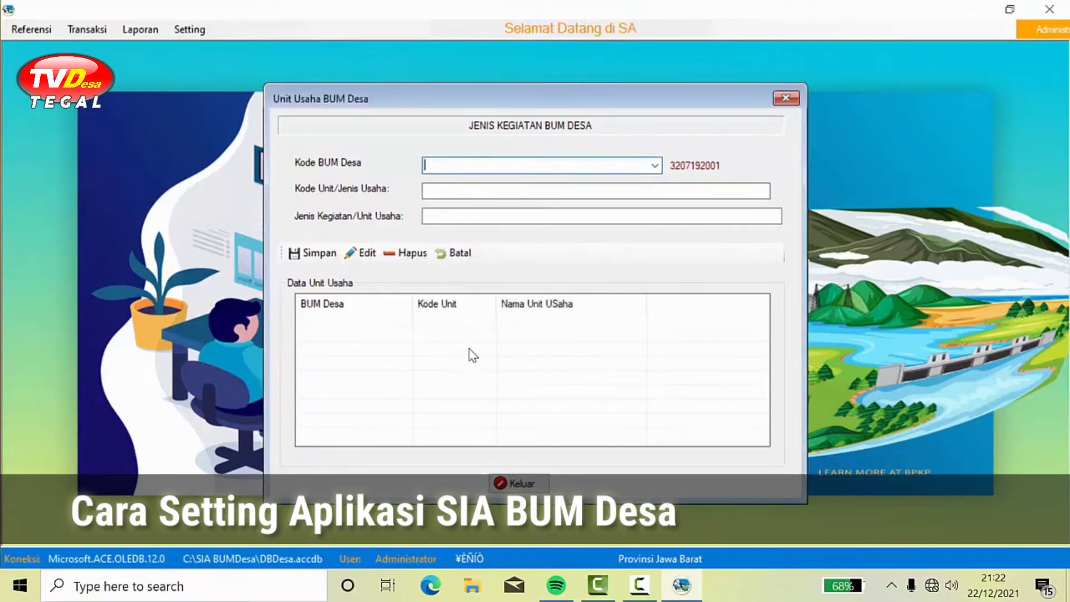
pyautogui.click(518, 483)
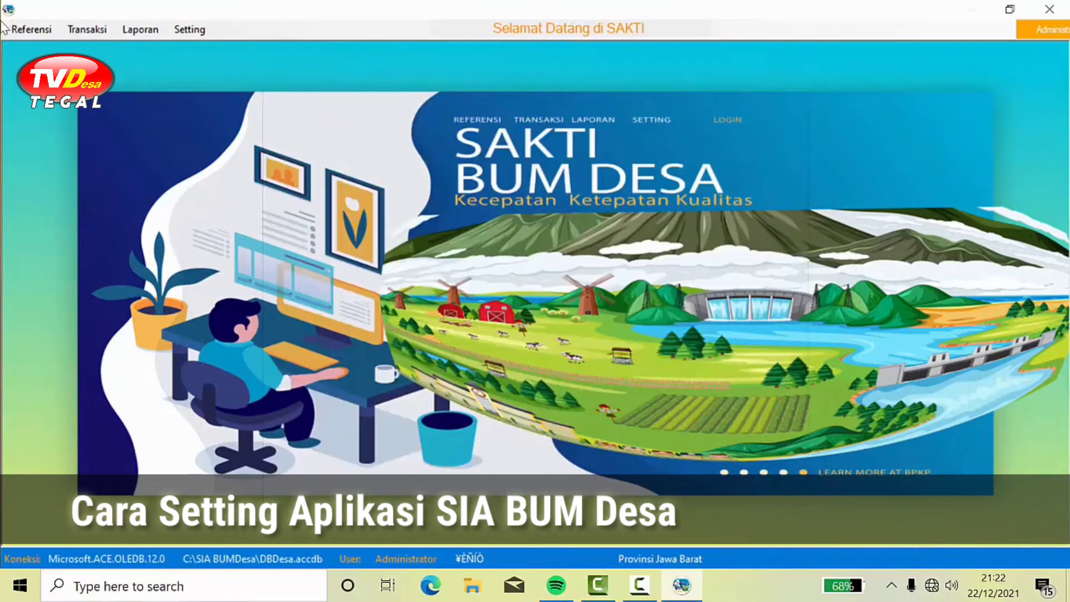
# Step: Open the opening balance (Saldo Awal) form and close it again
pyautogui.click(33, 29)
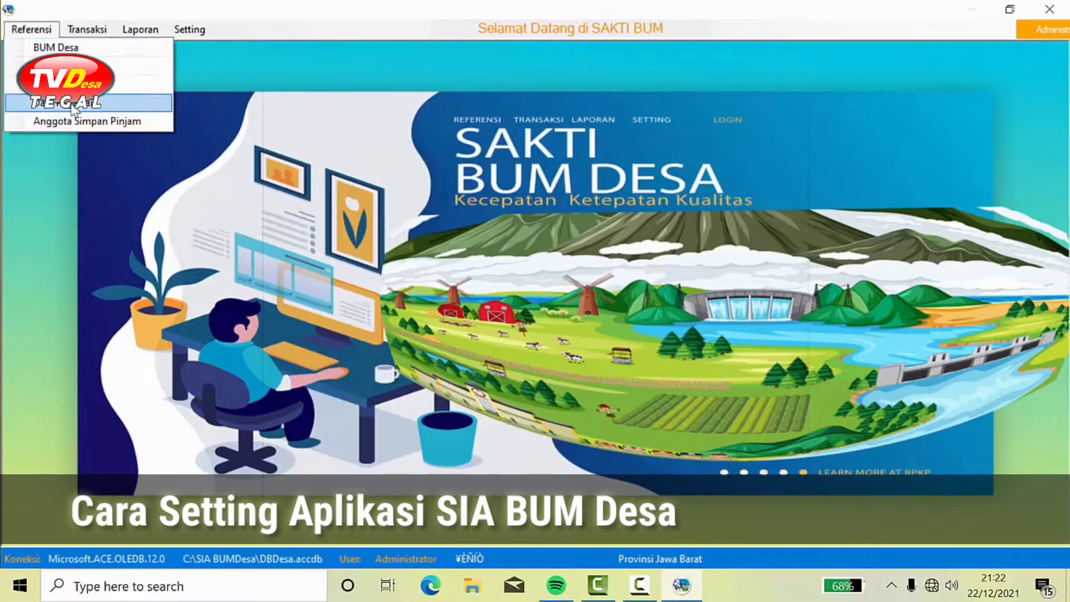
pyautogui.moveTo(83, 35)
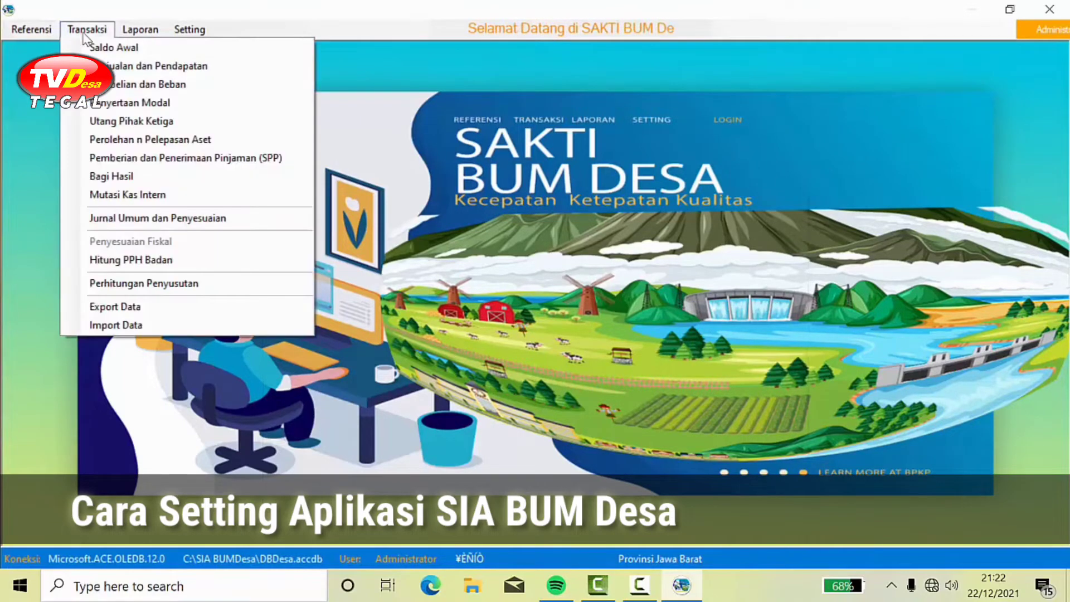
pyautogui.click(109, 47)
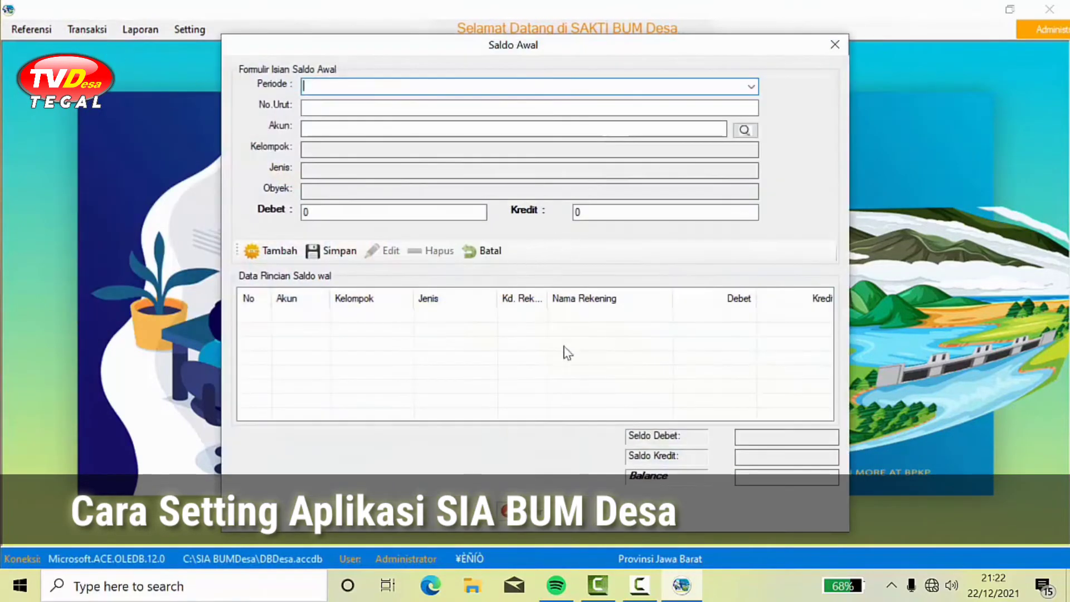
pyautogui.click(525, 511)
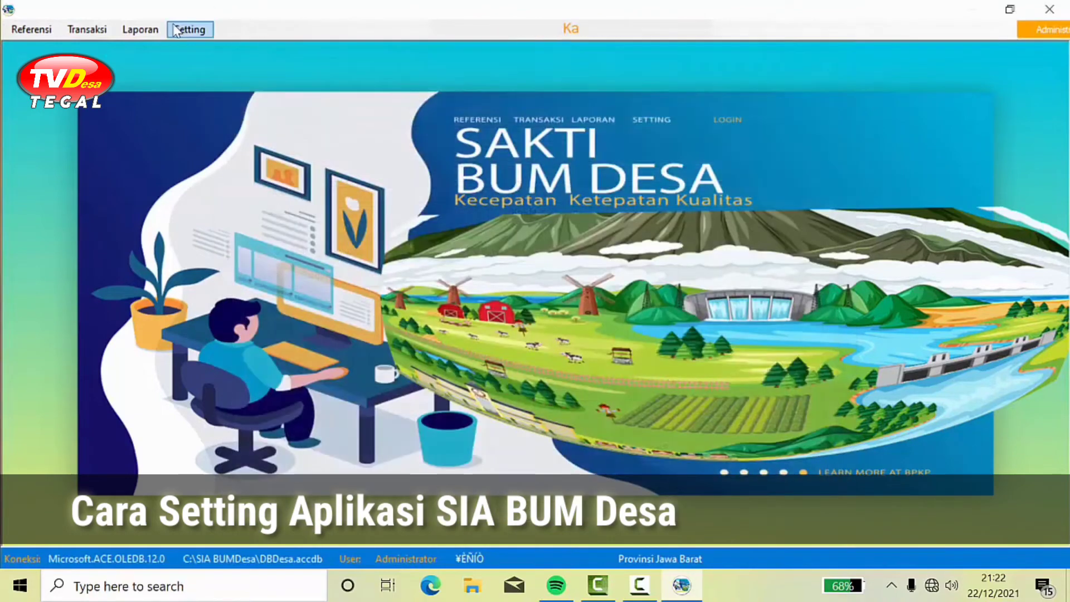
# Step: Open the Laporan Posisi Keuangan report, scroll through its signatory section, and close the viewer
pyautogui.click(146, 30)
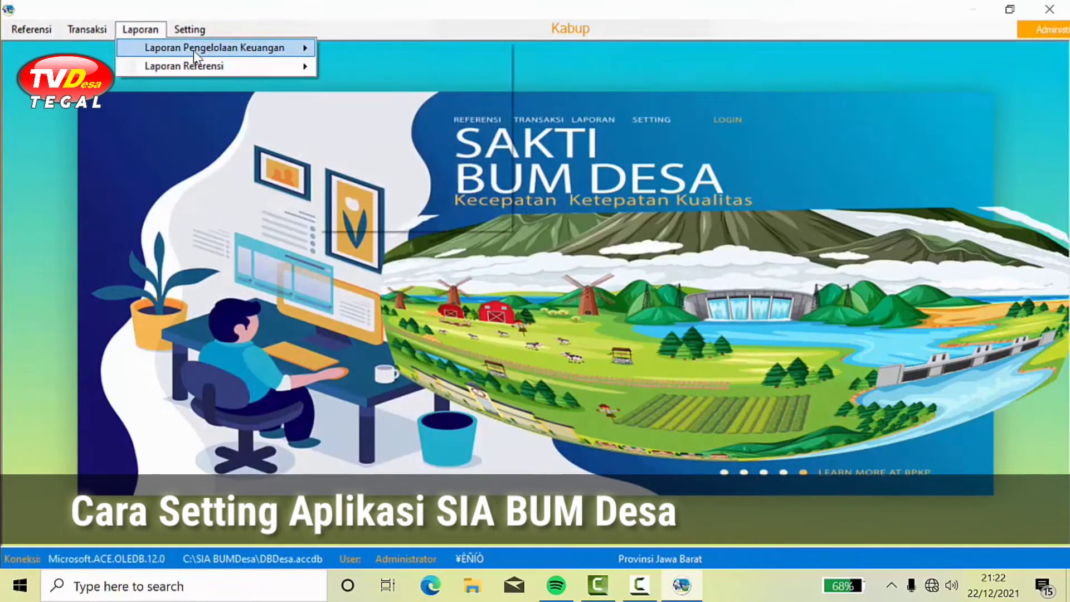
pyautogui.moveTo(193, 49)
pyautogui.click(373, 49)
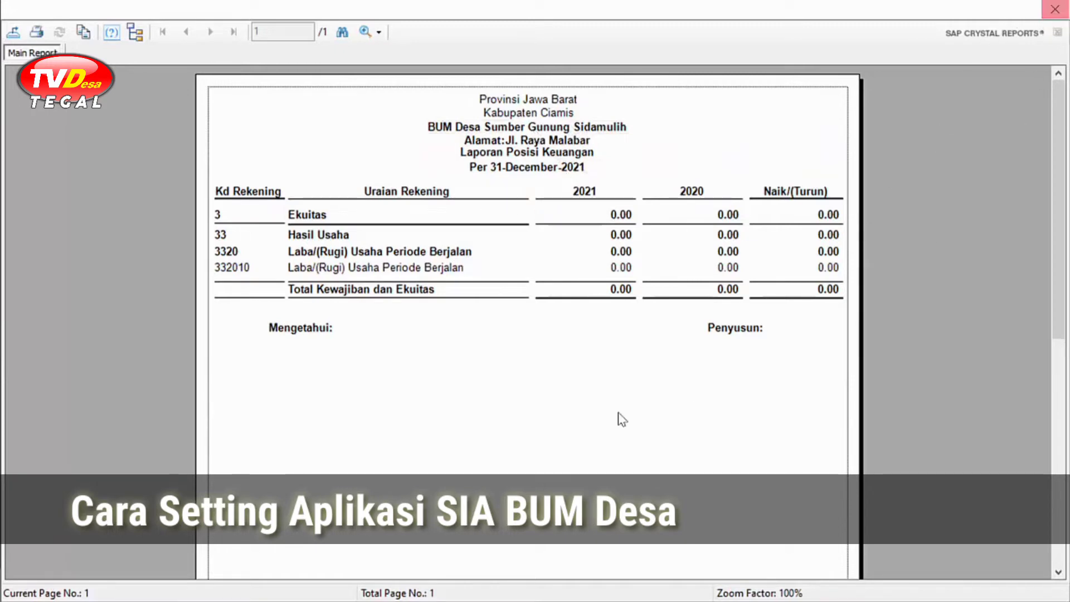
pyautogui.scroll(-5, 753, 470)
pyautogui.scroll(5, 749, 402)
pyautogui.scroll(-3, 300, 377)
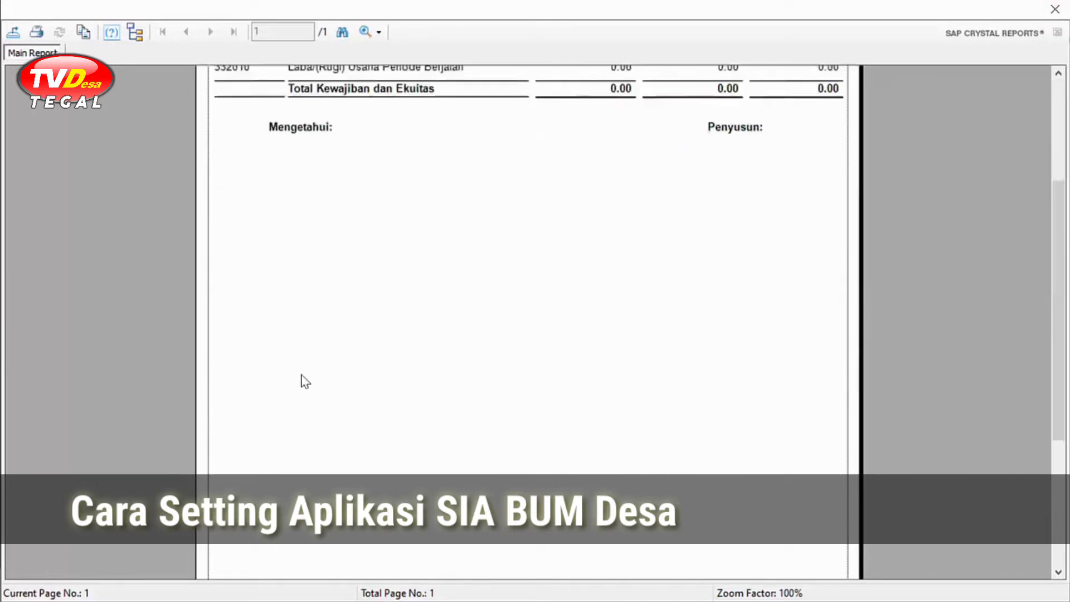
pyautogui.scroll(3, 318, 384)
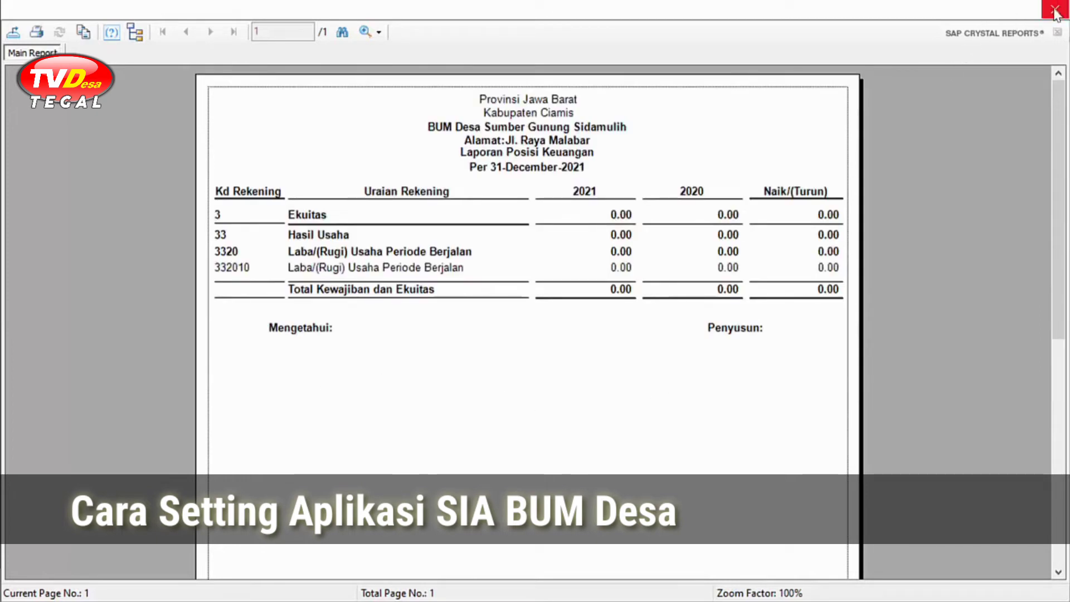
pyautogui.click(1055, 10)
# Step: In Data Pegawai, enter NIK 01's name with position Direktur BUM Desa and role Menyetujui
pyautogui.click(39, 30)
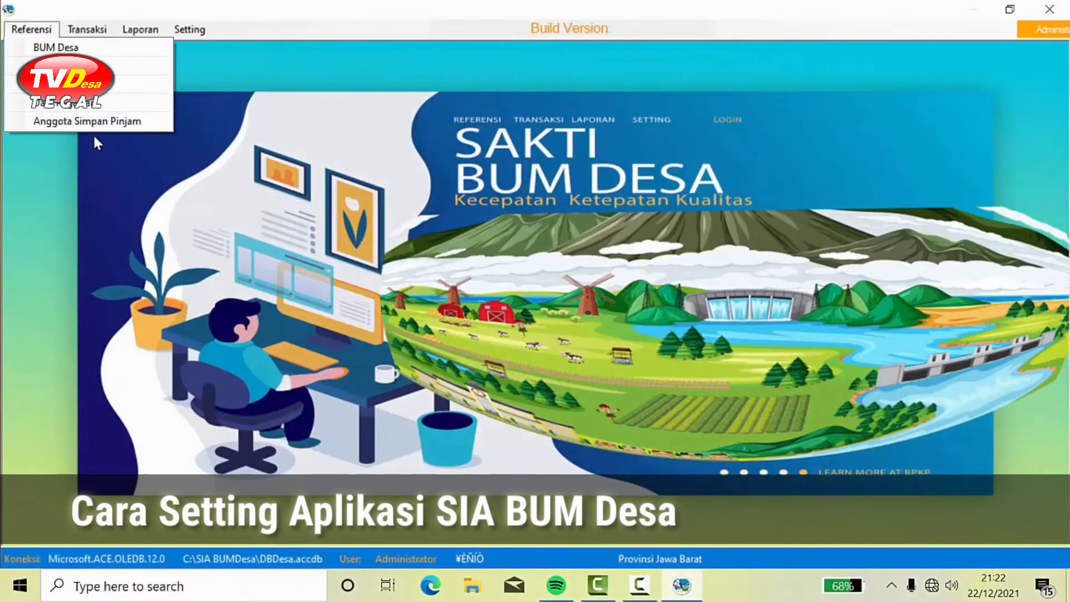
pyautogui.click(62, 103)
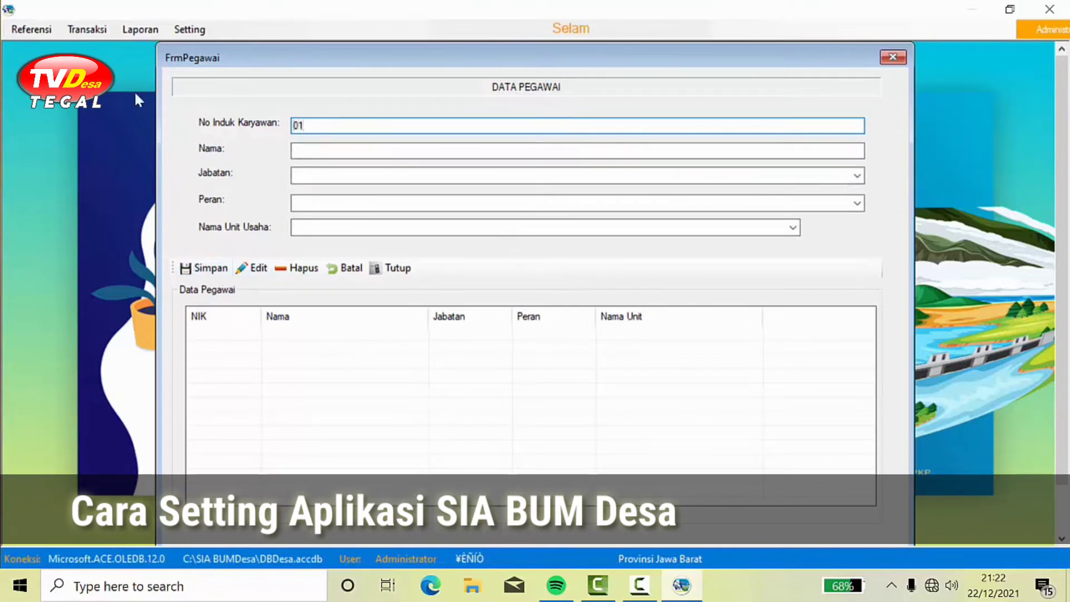
pyautogui.click(316, 147)
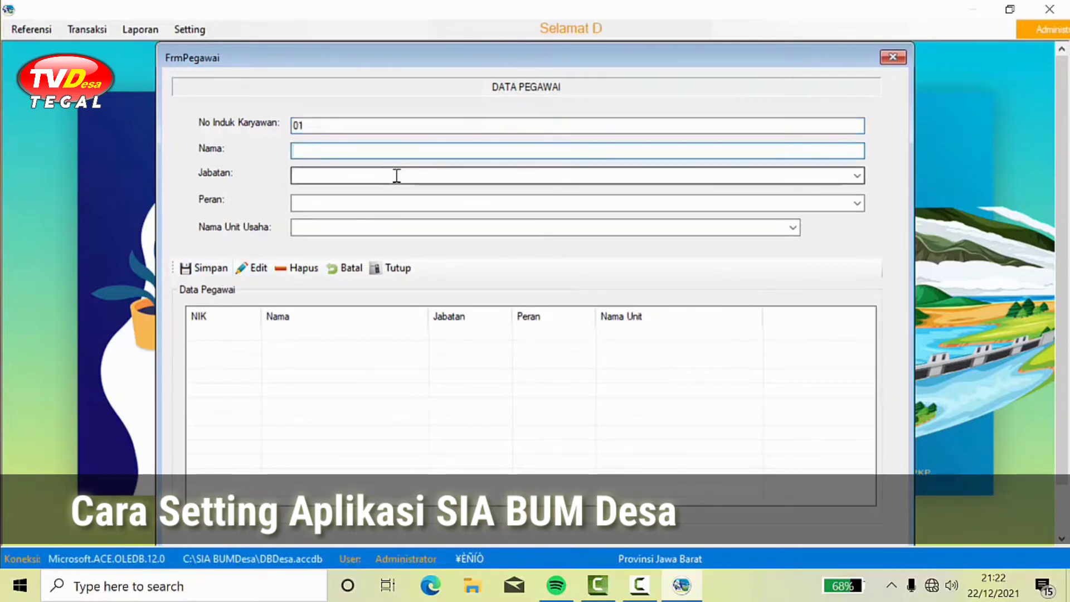
pyautogui.write('Aman')
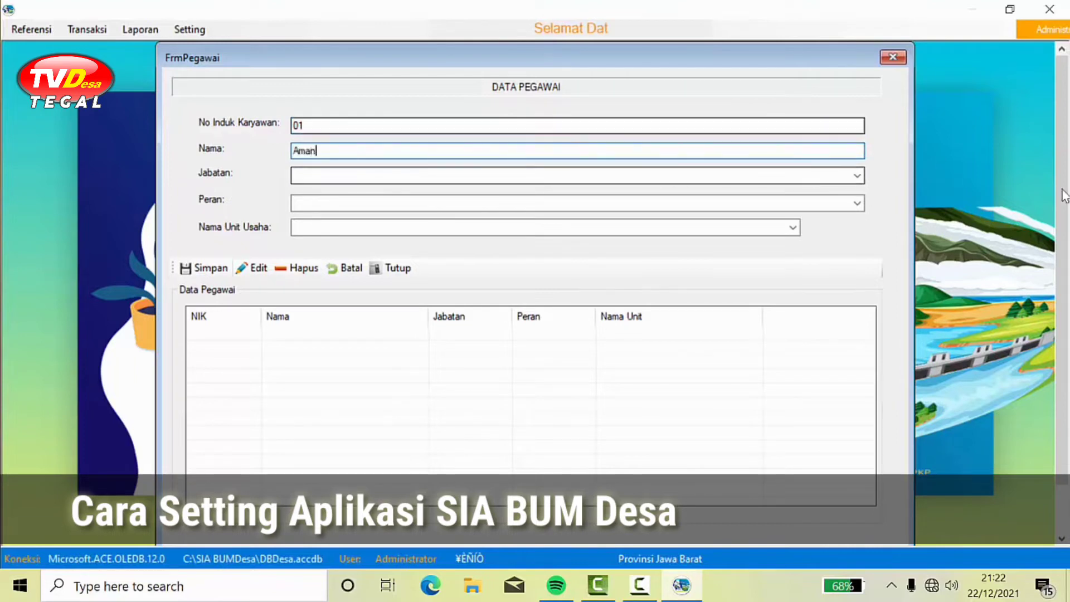
pyautogui.click(858, 178)
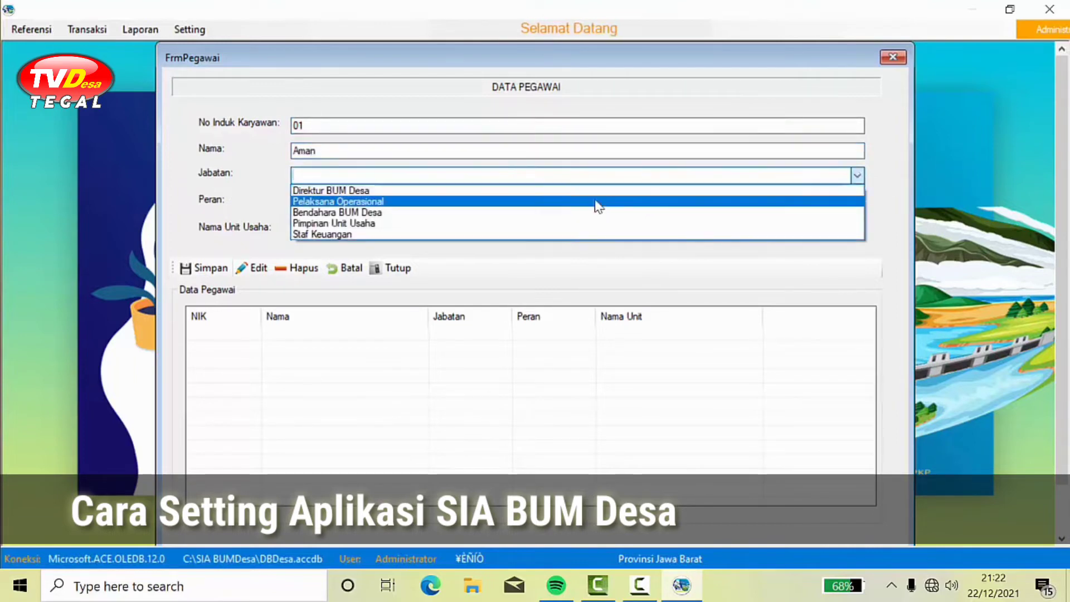
pyautogui.click(383, 191)
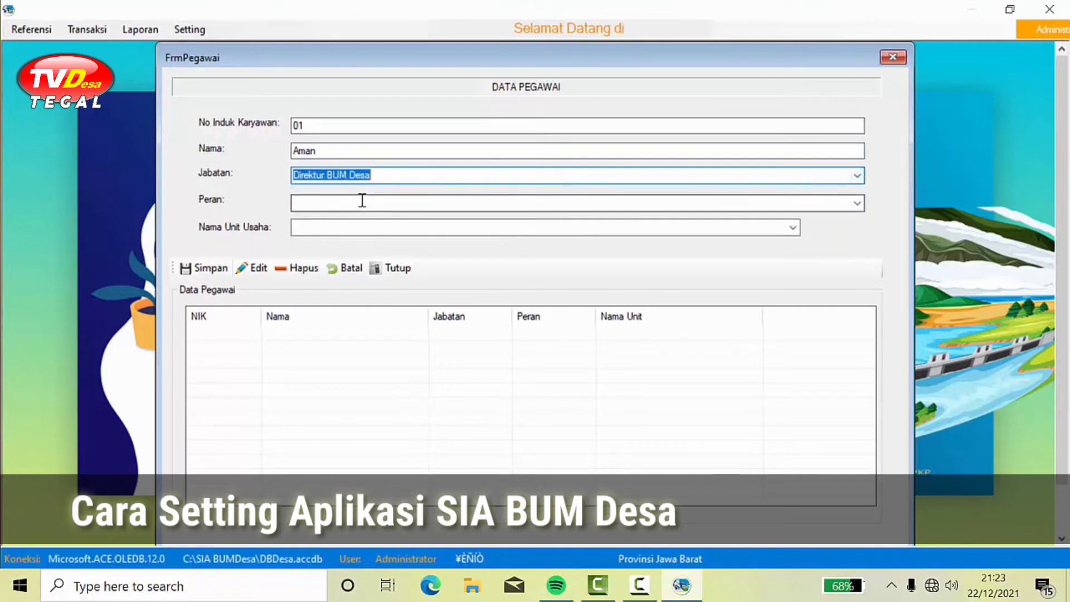
pyautogui.click(856, 205)
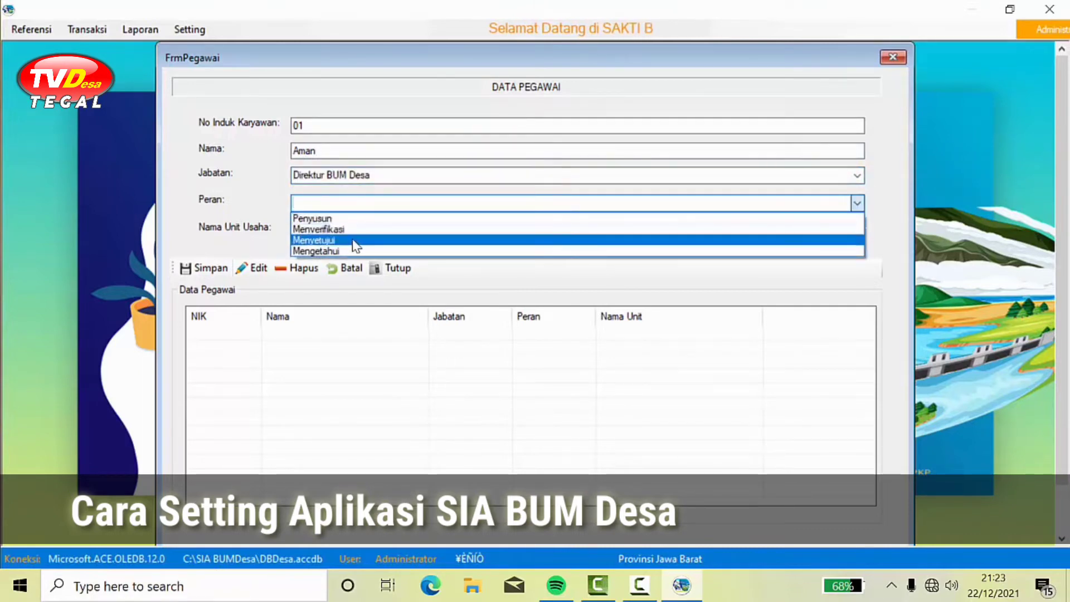
pyautogui.click(385, 240)
# Step: Assign the employee to business unit Pusat and save the record
pyautogui.click(342, 228)
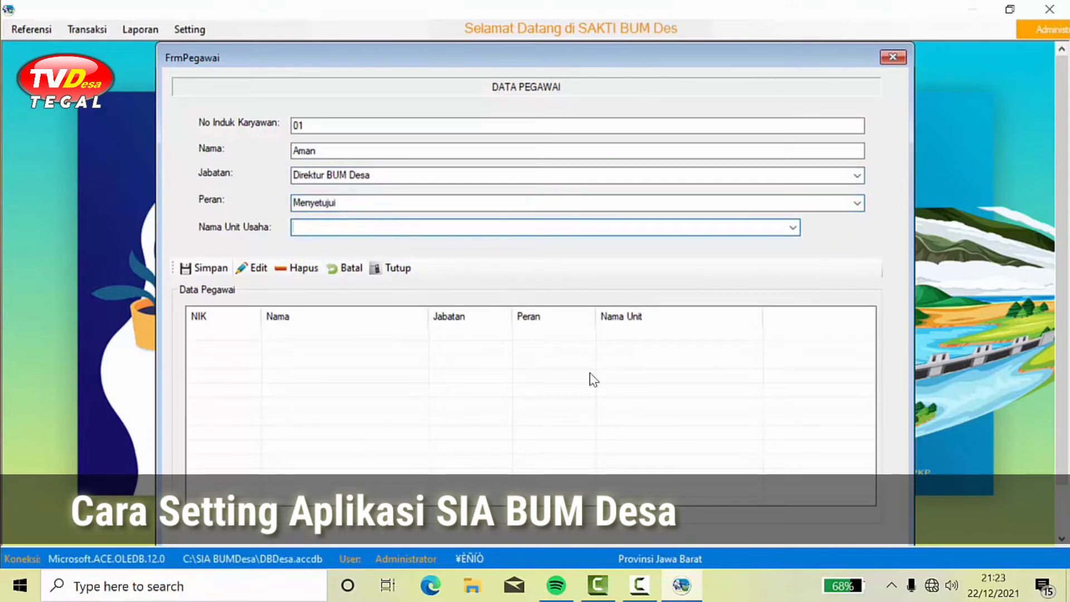
pyautogui.click(792, 228)
pyautogui.click(660, 234)
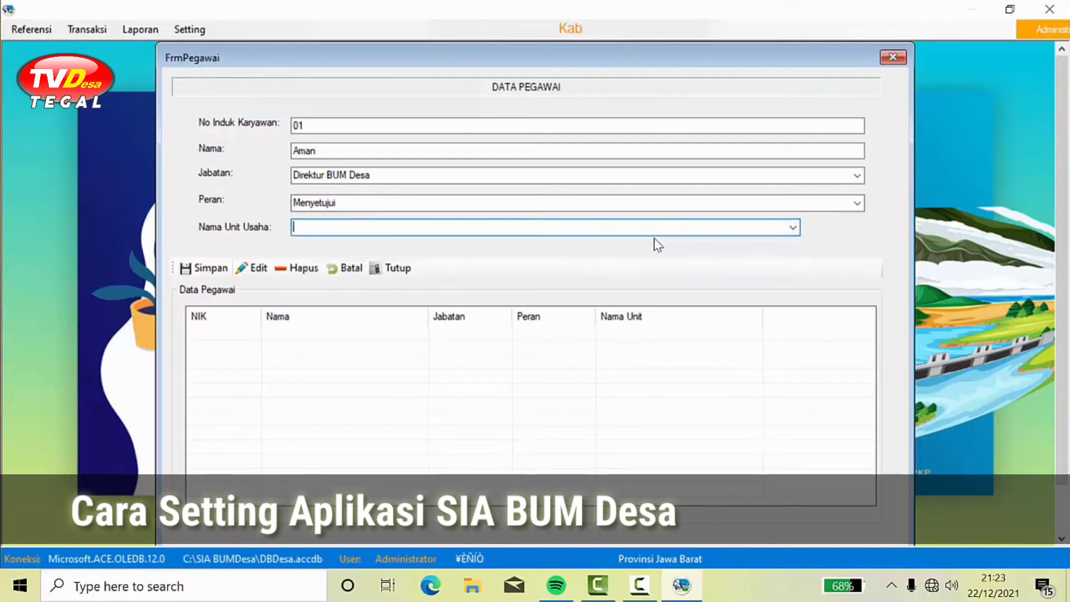
pyautogui.click(792, 228)
pyautogui.click(715, 249)
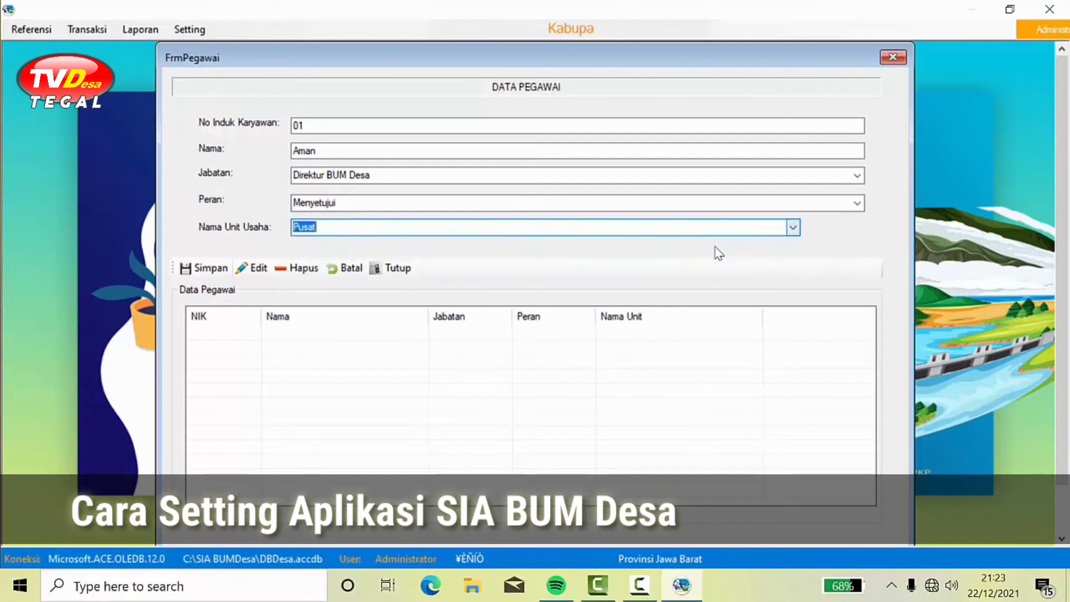
pyautogui.click(208, 268)
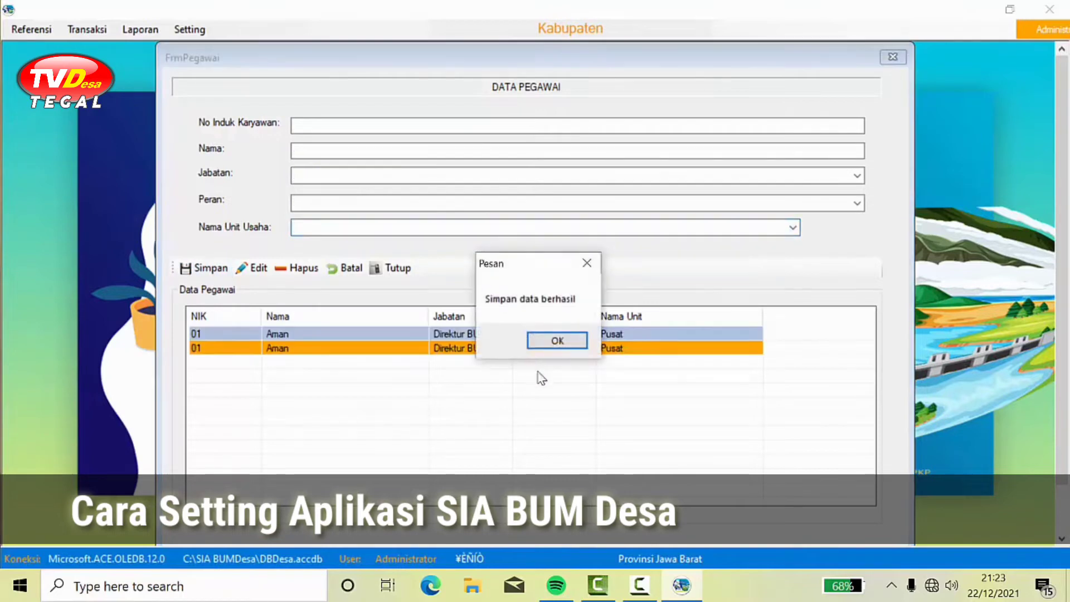
pyautogui.click(558, 341)
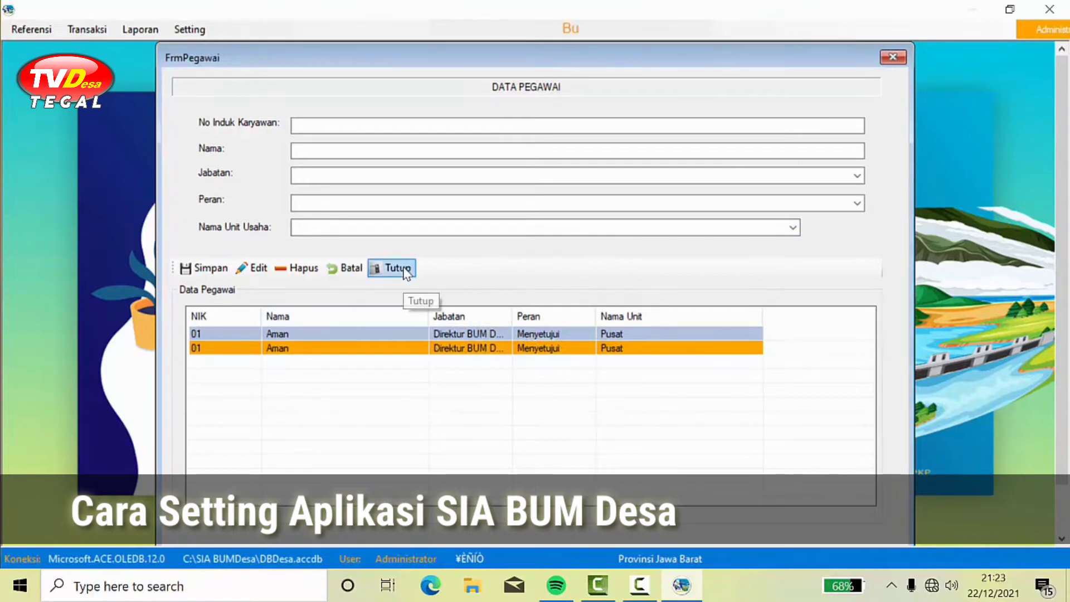
# Step: Delete the duplicate employee record and close the Data Pegawai form
pyautogui.click(429, 348)
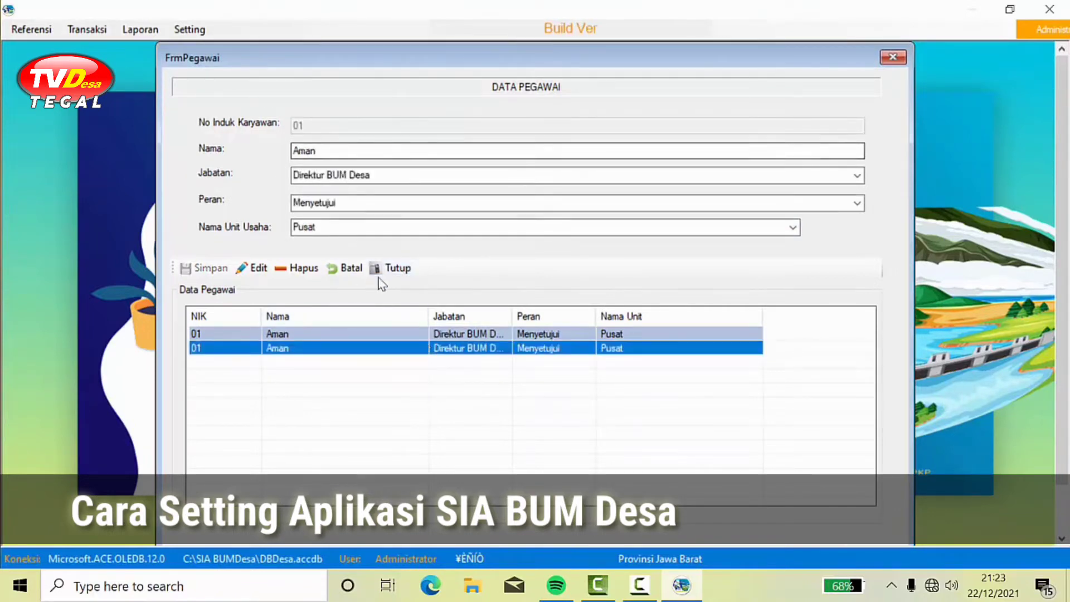
pyautogui.click(305, 270)
pyautogui.click(512, 350)
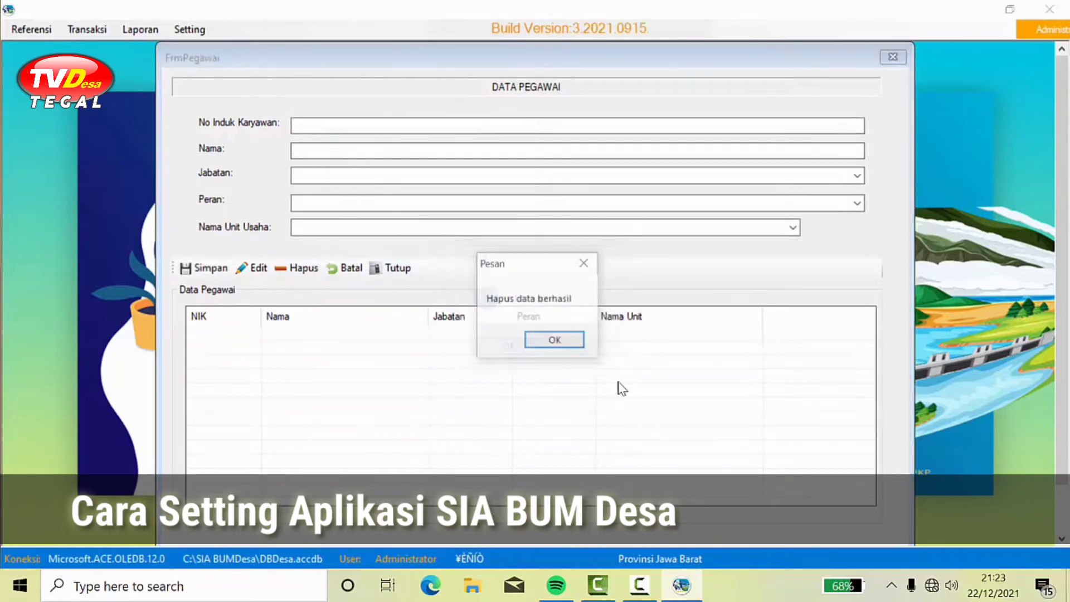
pyautogui.click(556, 341)
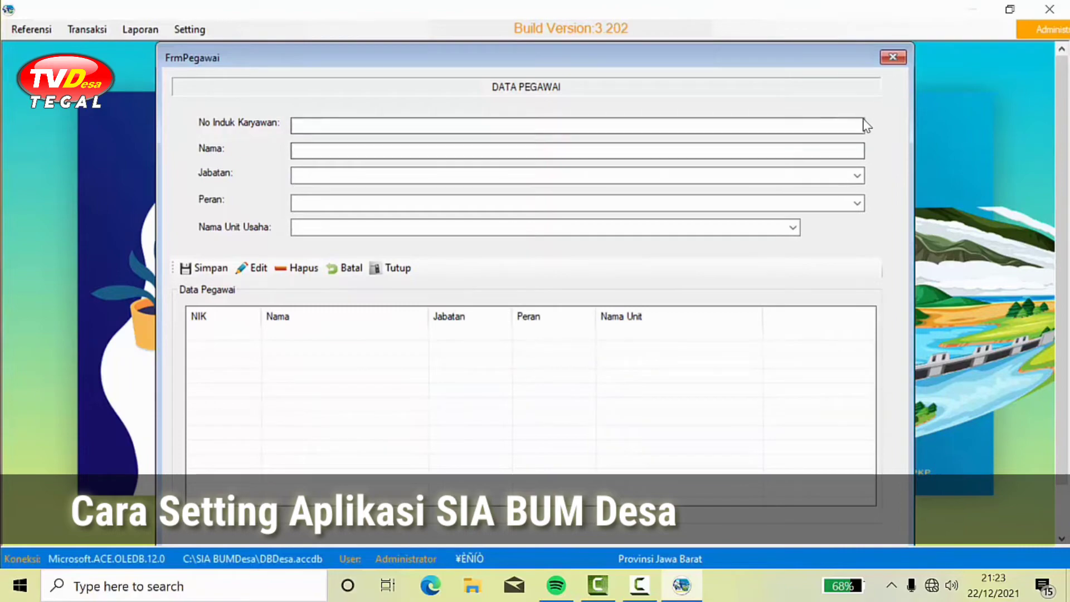
pyautogui.click(895, 62)
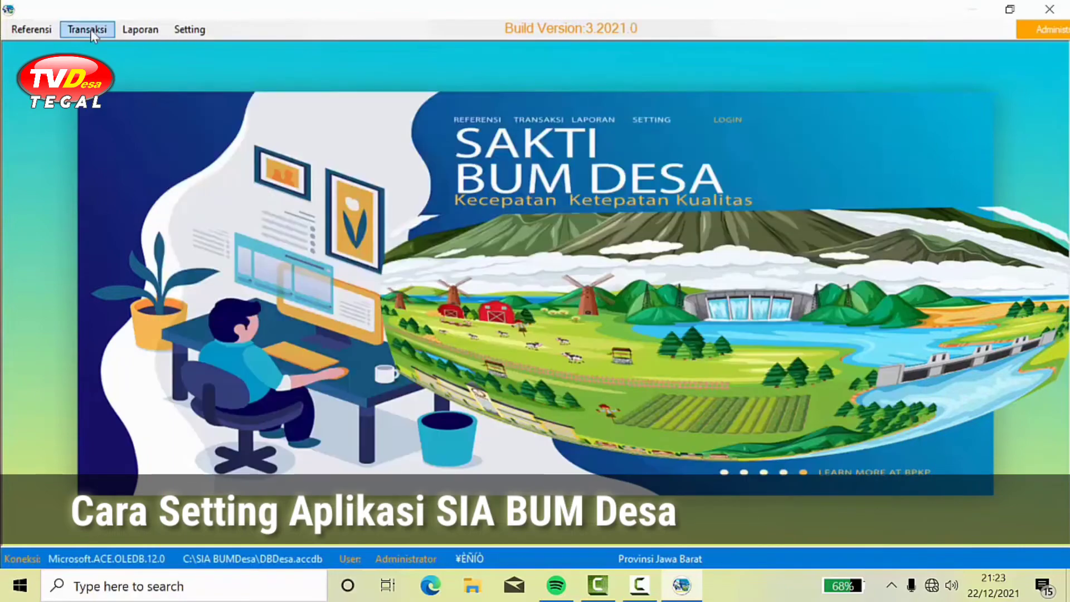
pyautogui.click(39, 35)
pyautogui.click(55, 48)
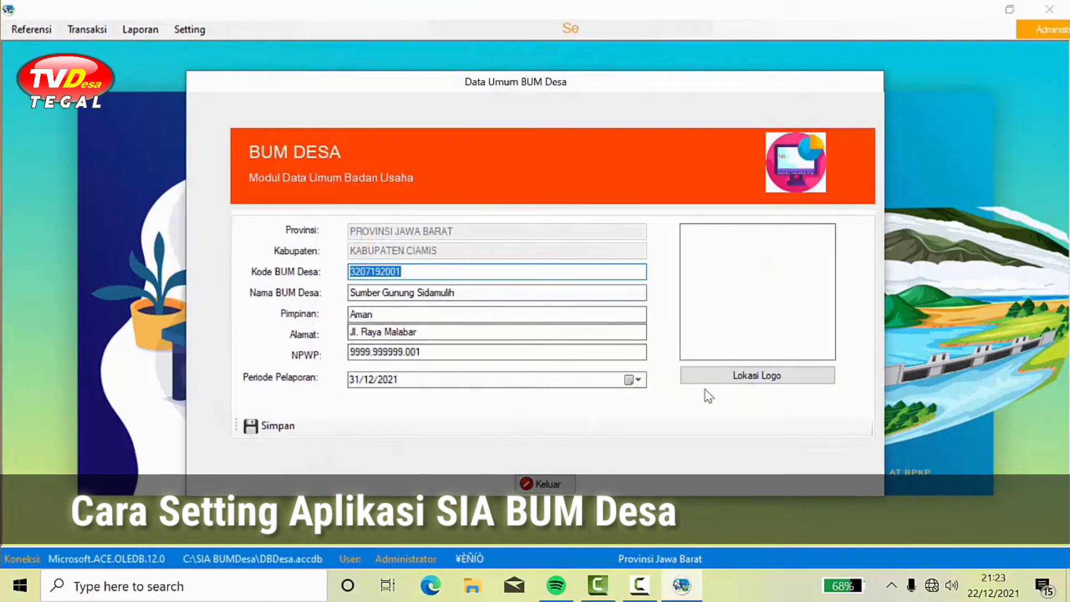
# Step: Close the general BUM Desa data and open Unit Usaha; a first delete attempt fails with no unit code
pyautogui.click(570, 487)
pyautogui.click(39, 30)
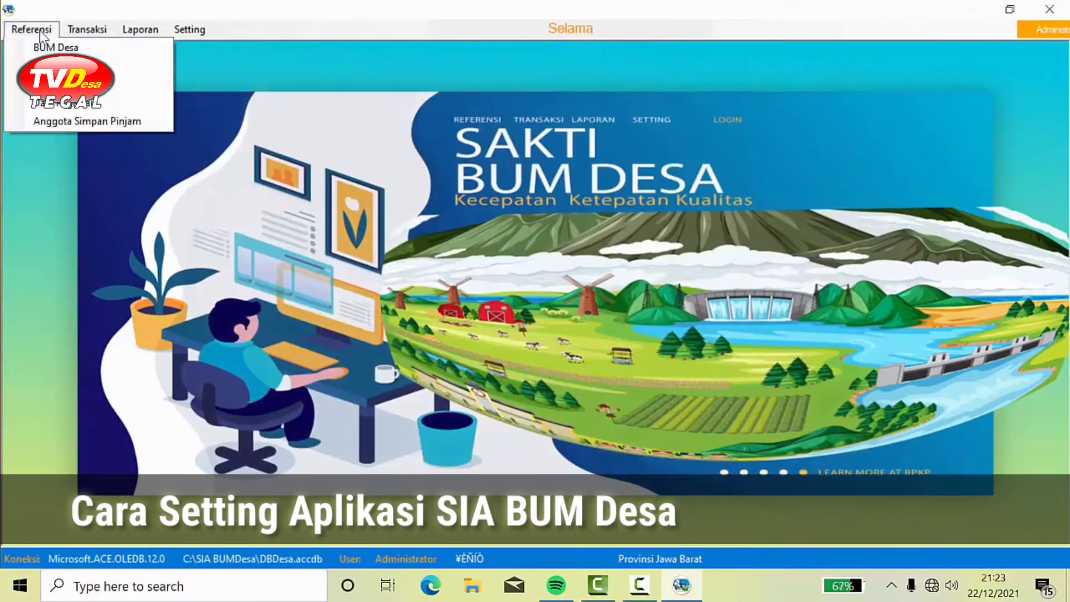
pyautogui.click(89, 66)
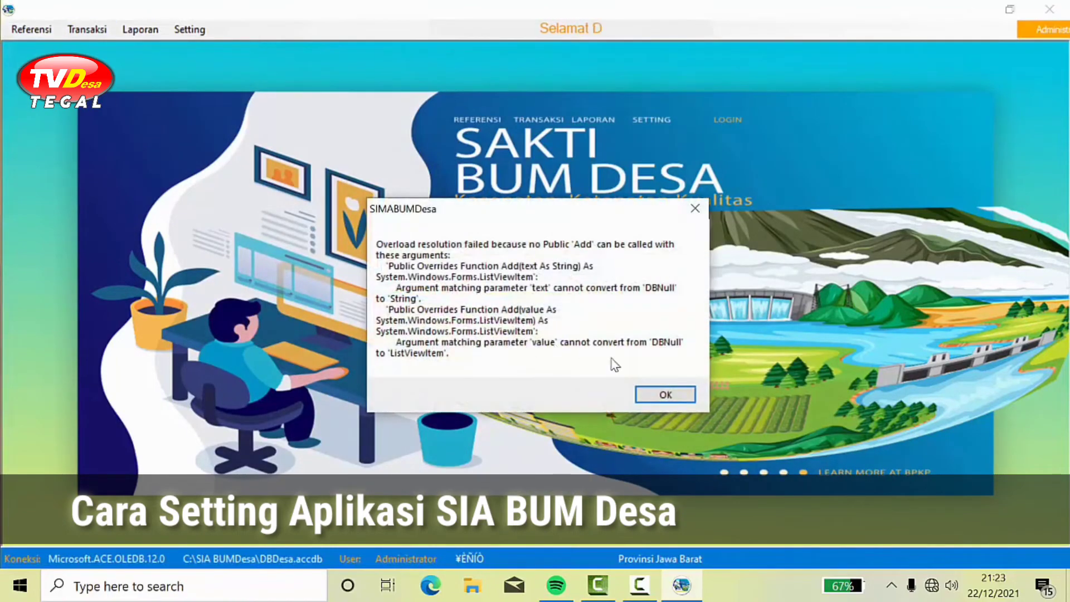
pyautogui.click(660, 396)
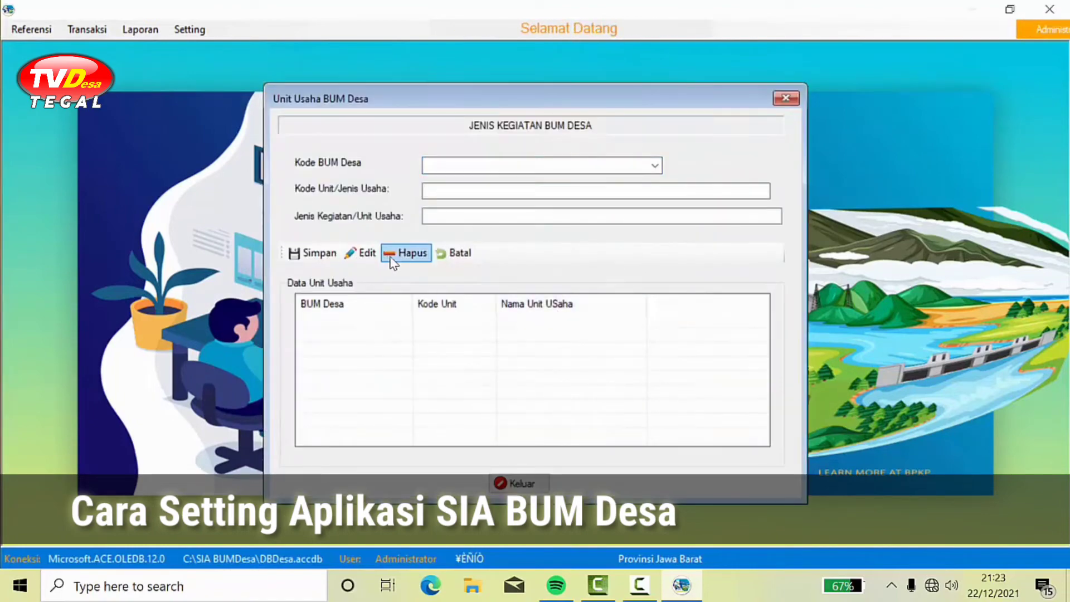
pyautogui.click(409, 253)
pyautogui.click(499, 349)
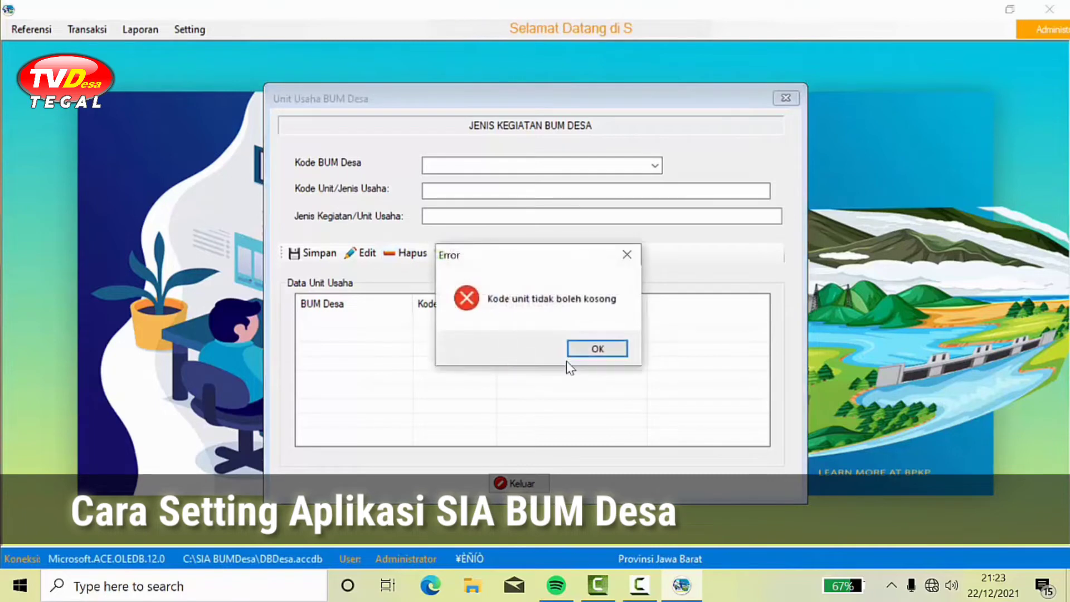
pyautogui.click(580, 352)
# Step: Select Sumber Gunung Sidamulih as the BUM Desa; deleting still fails without a unit code
pyautogui.click(654, 166)
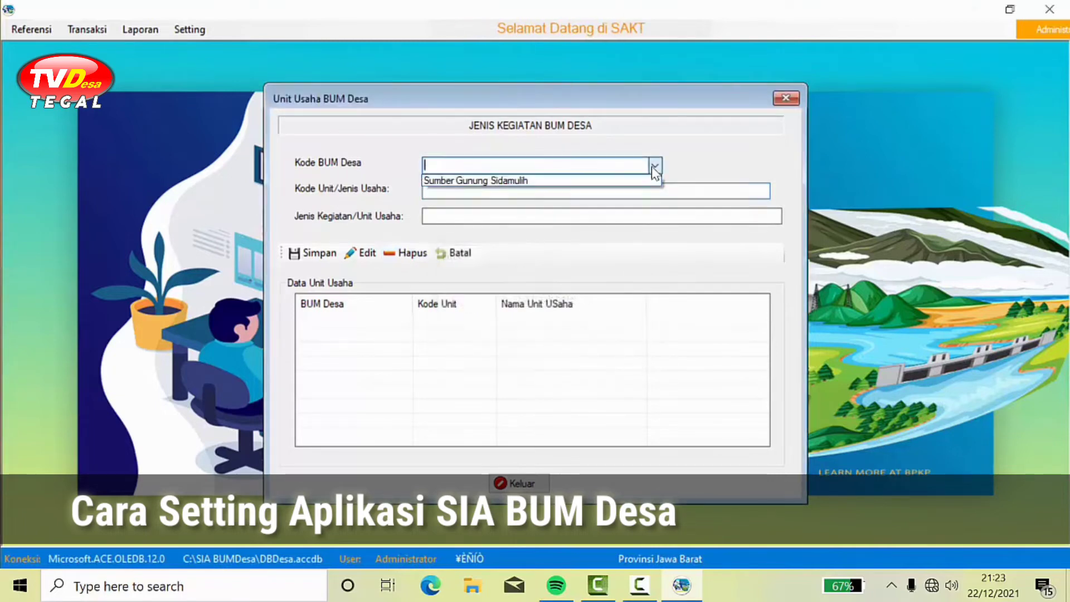
pyautogui.click(615, 182)
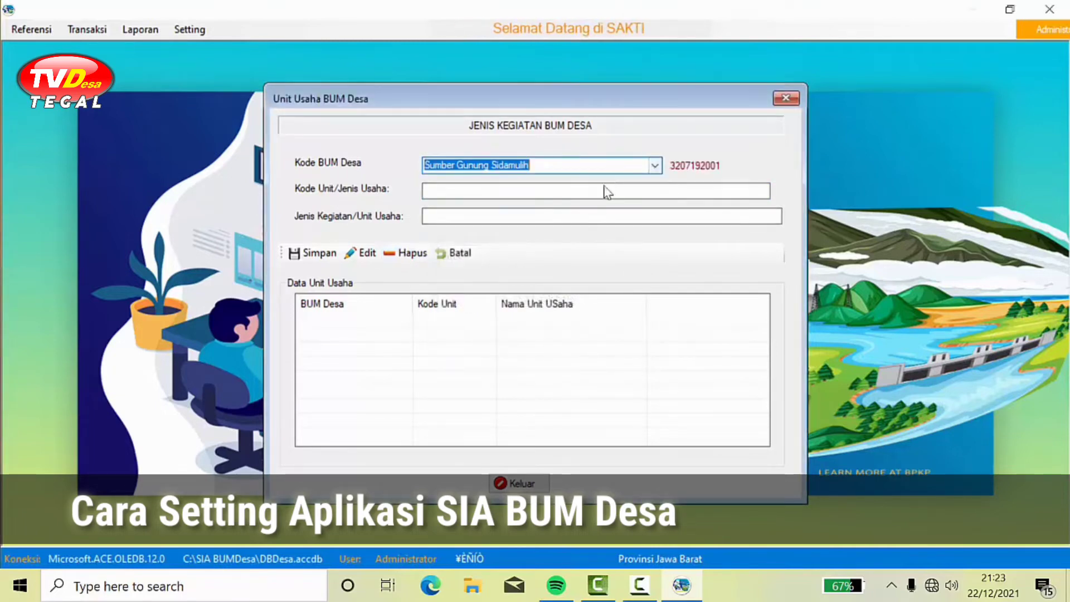
pyautogui.click(535, 195)
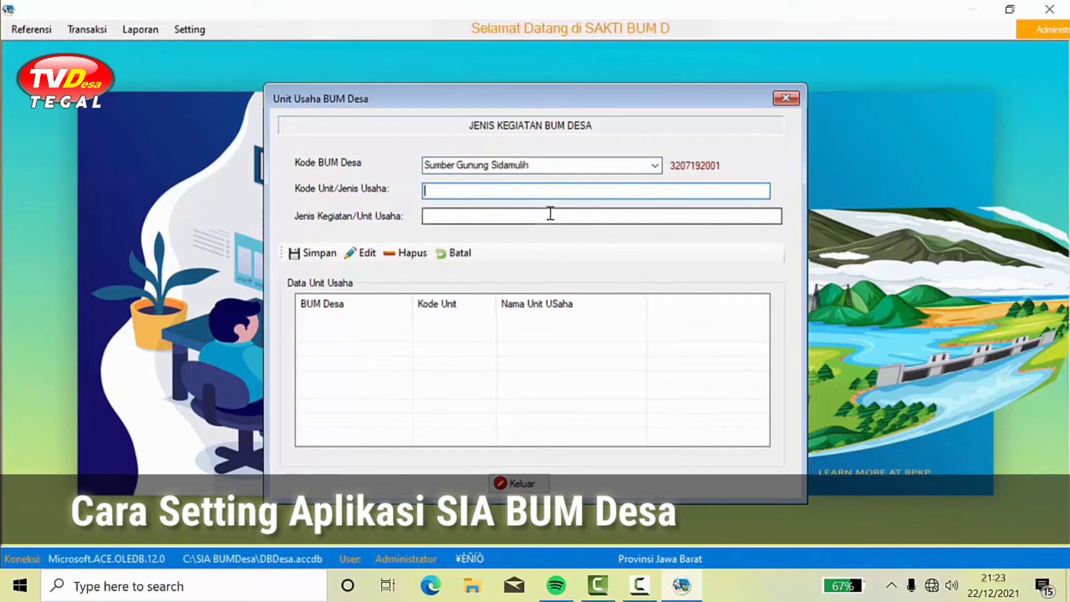
pyautogui.click(412, 253)
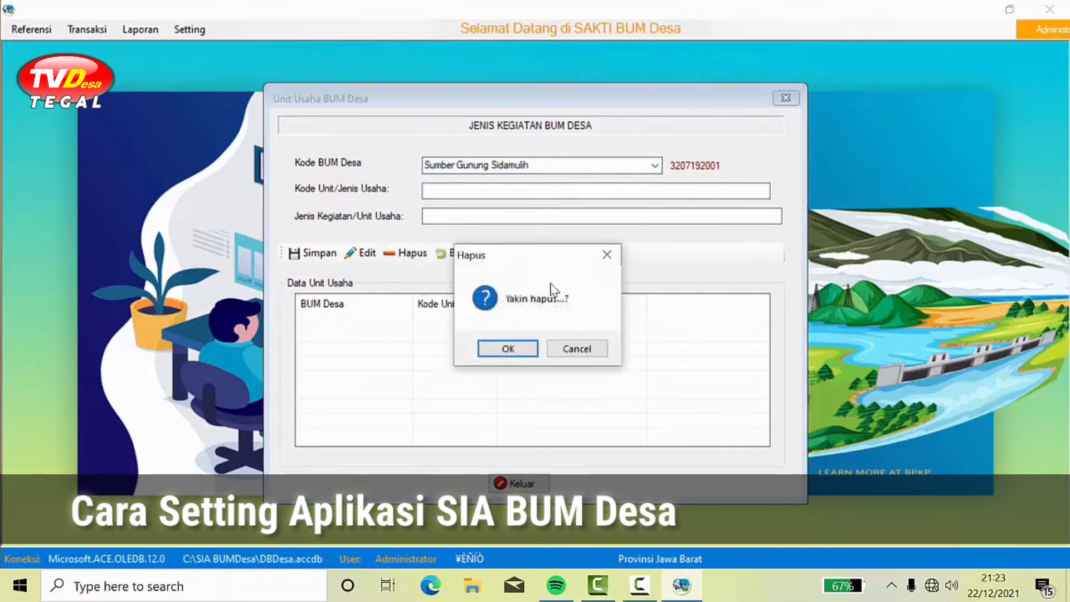
pyautogui.click(524, 353)
pyautogui.click(596, 351)
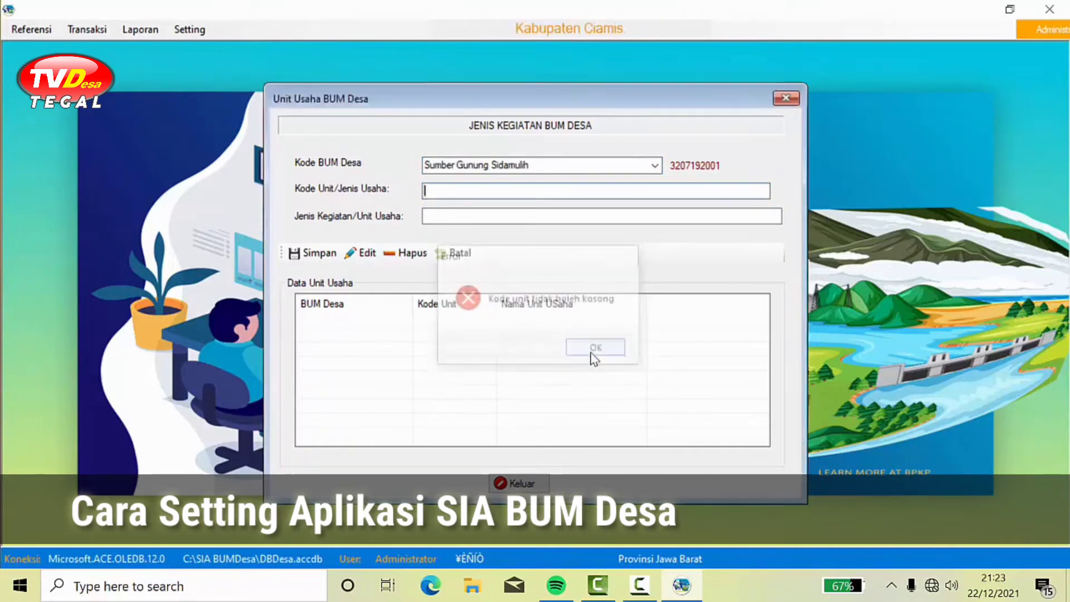
# Step: Enter code 00 and name Pusat, delete that unit, and close the form
pyautogui.write('00')
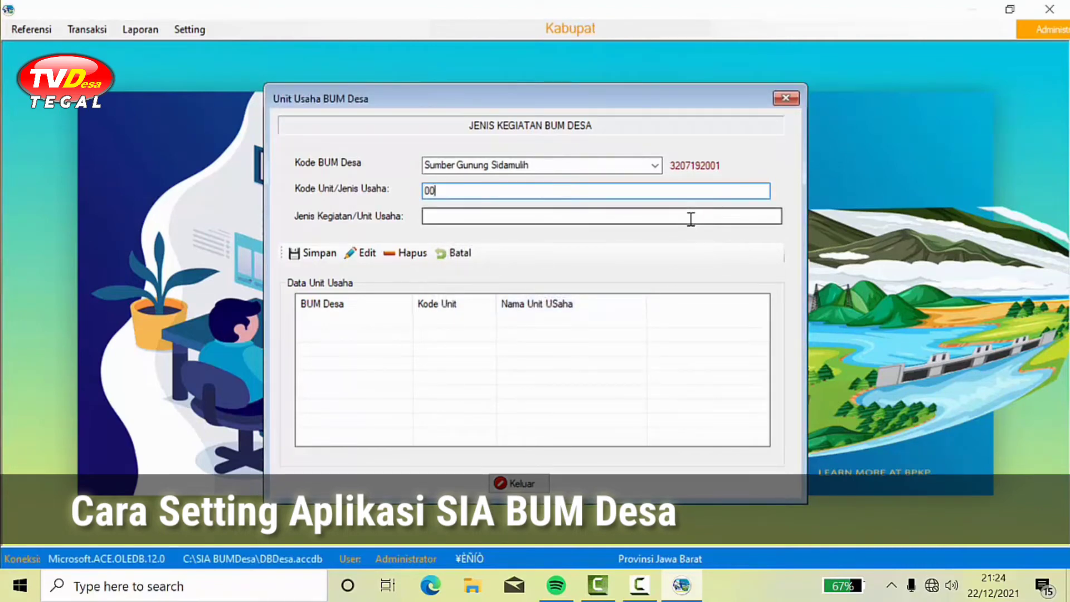
pyautogui.click(689, 218)
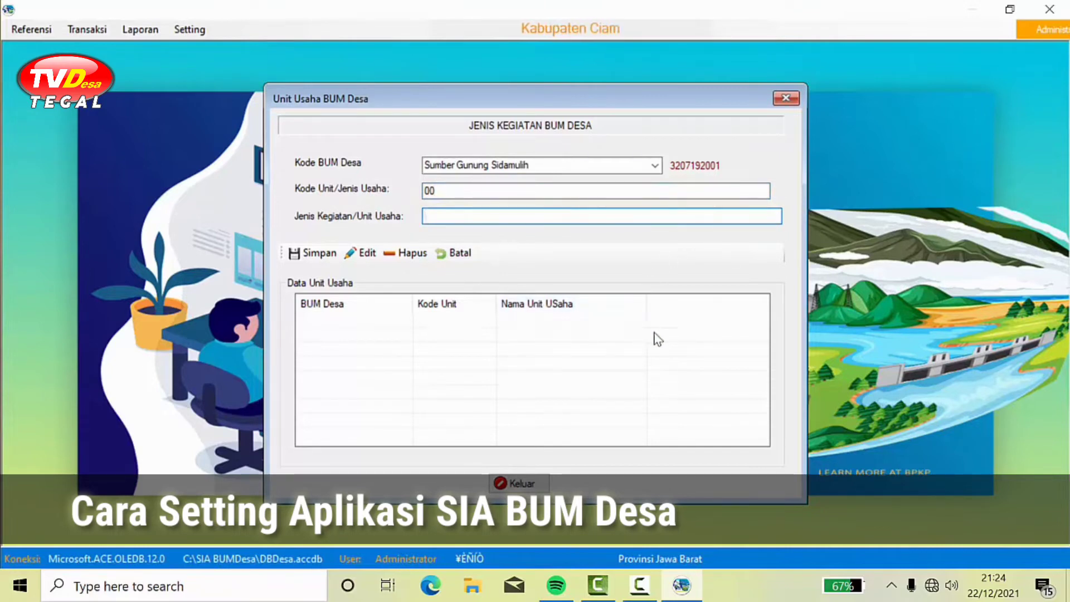
pyautogui.write('Pusat')
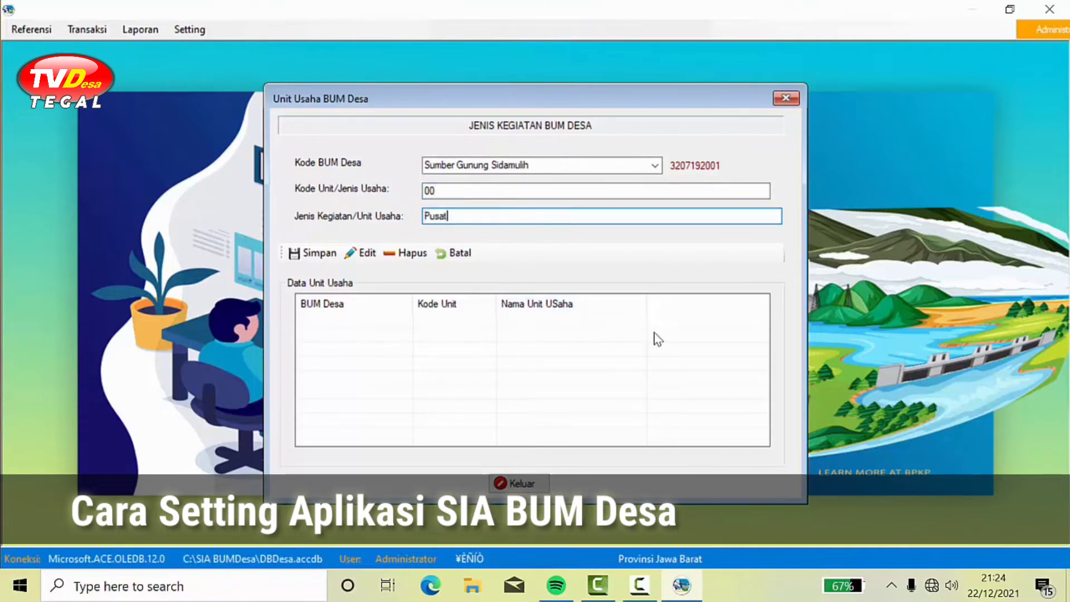
pyautogui.click(410, 258)
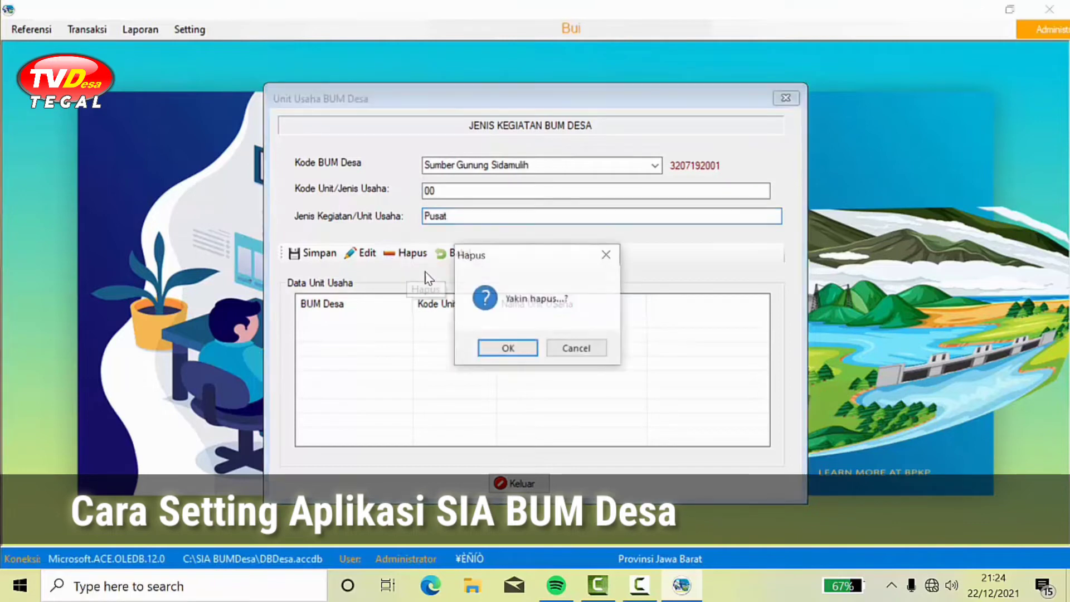
pyautogui.click(507, 350)
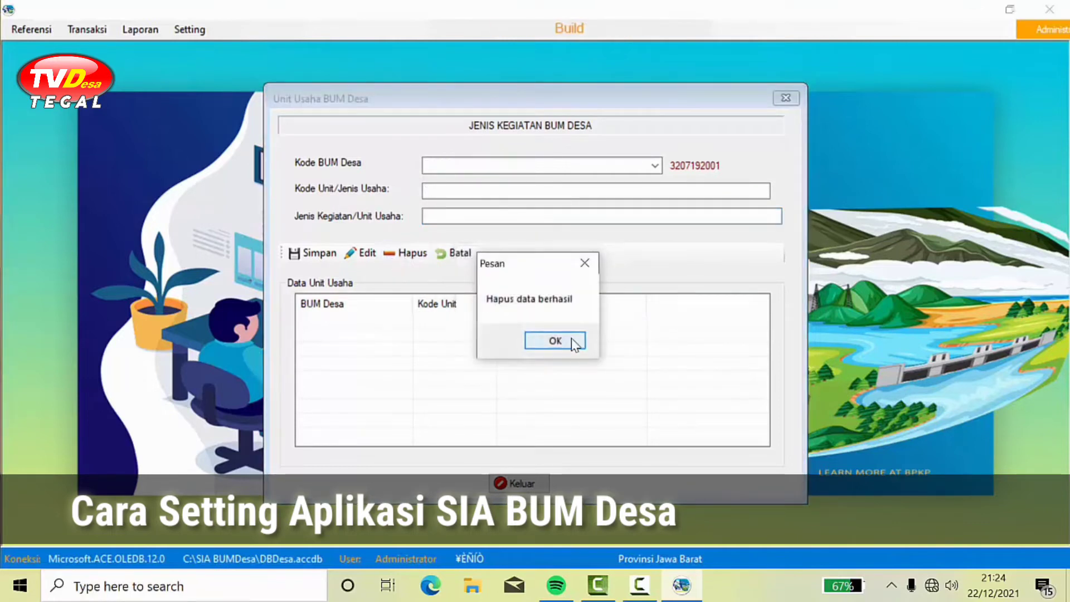
pyautogui.click(557, 341)
pyautogui.click(520, 483)
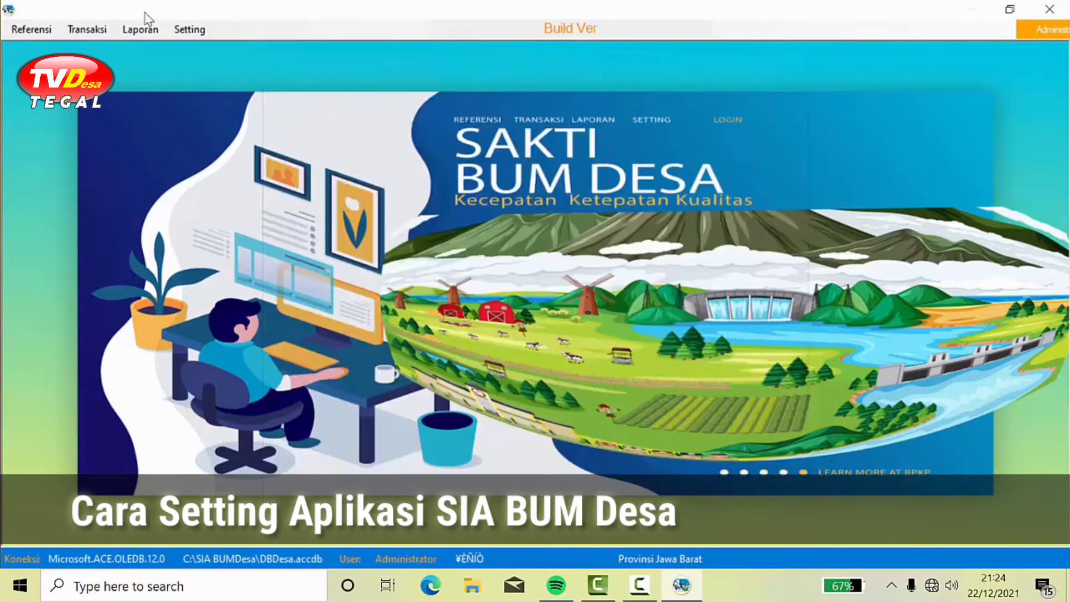
pyautogui.click(31, 29)
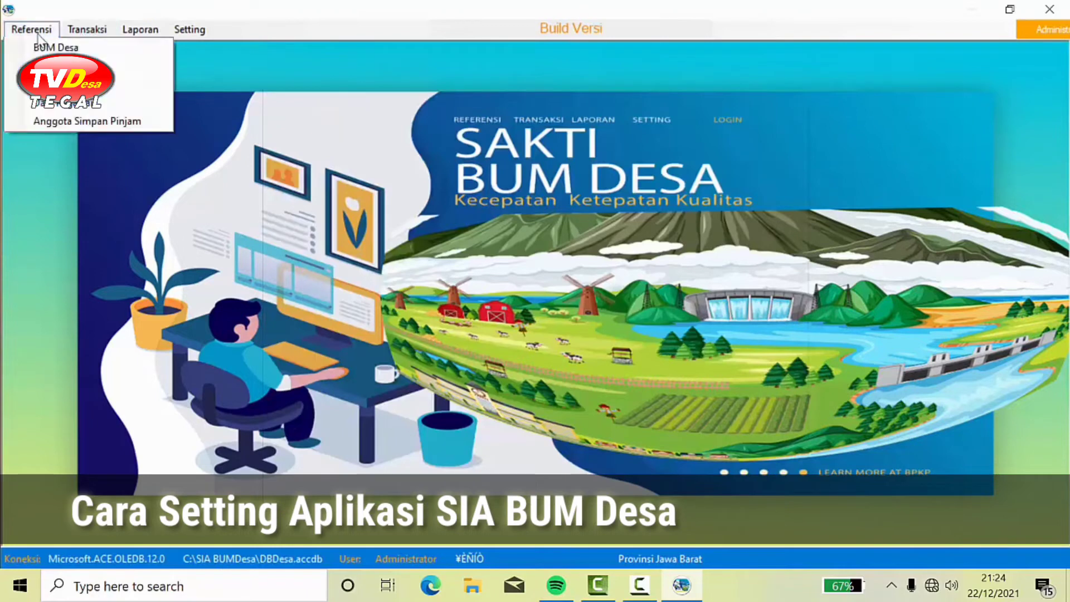
pyautogui.click(78, 106)
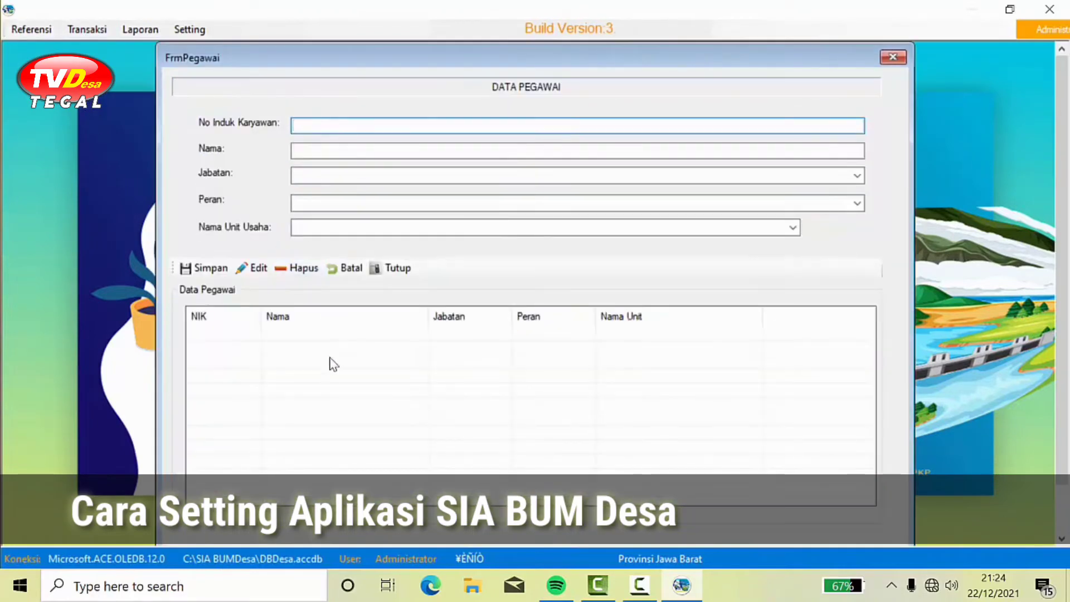
pyautogui.write('01')
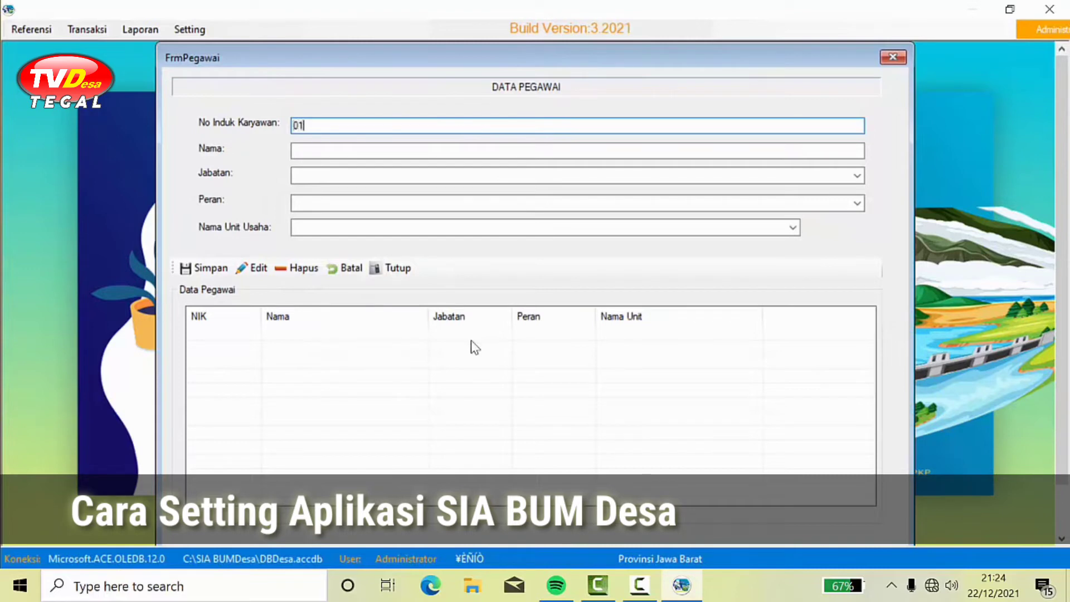
pyautogui.click(308, 148)
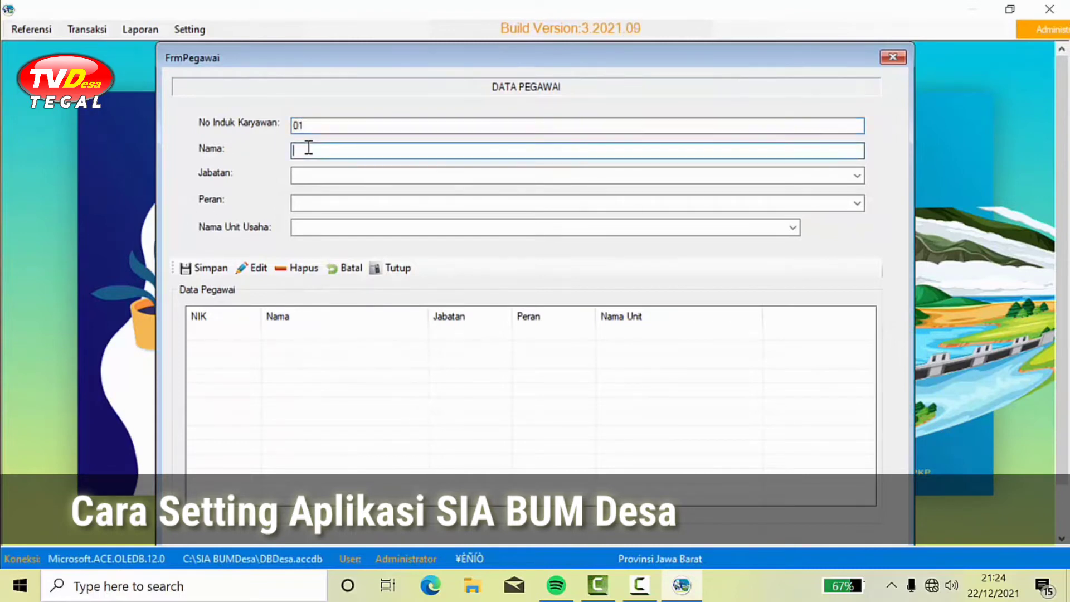
pyautogui.write('Aman')
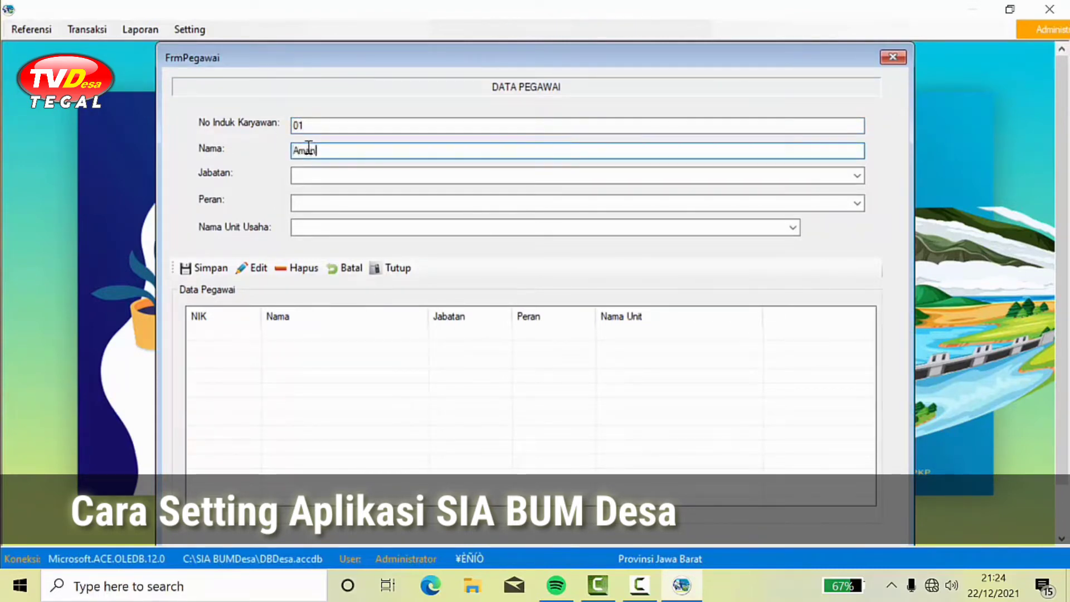
pyautogui.click(856, 176)
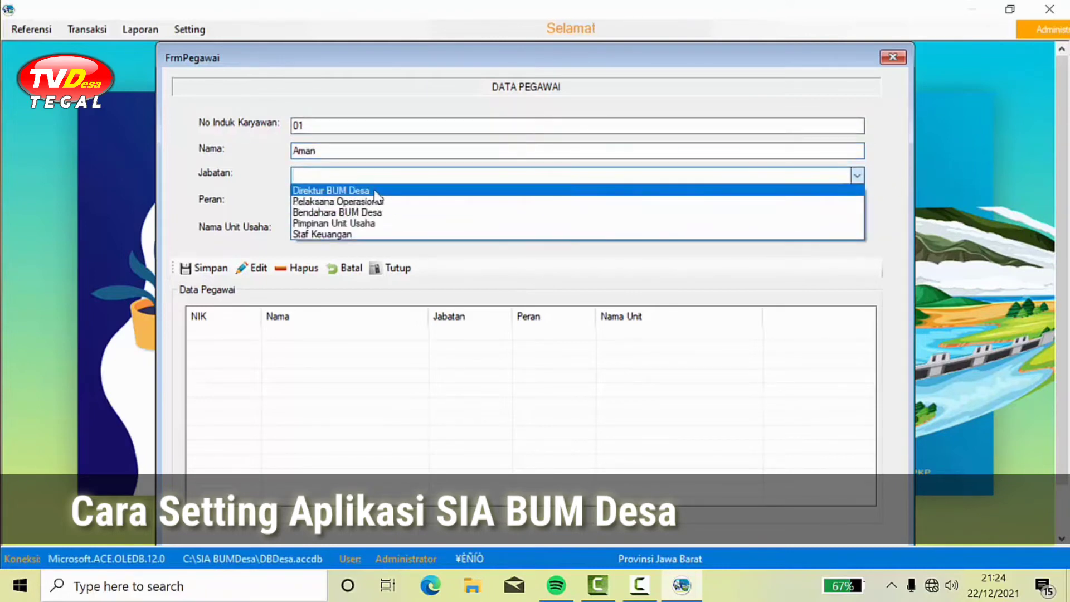
pyautogui.click(375, 191)
pyautogui.click(856, 203)
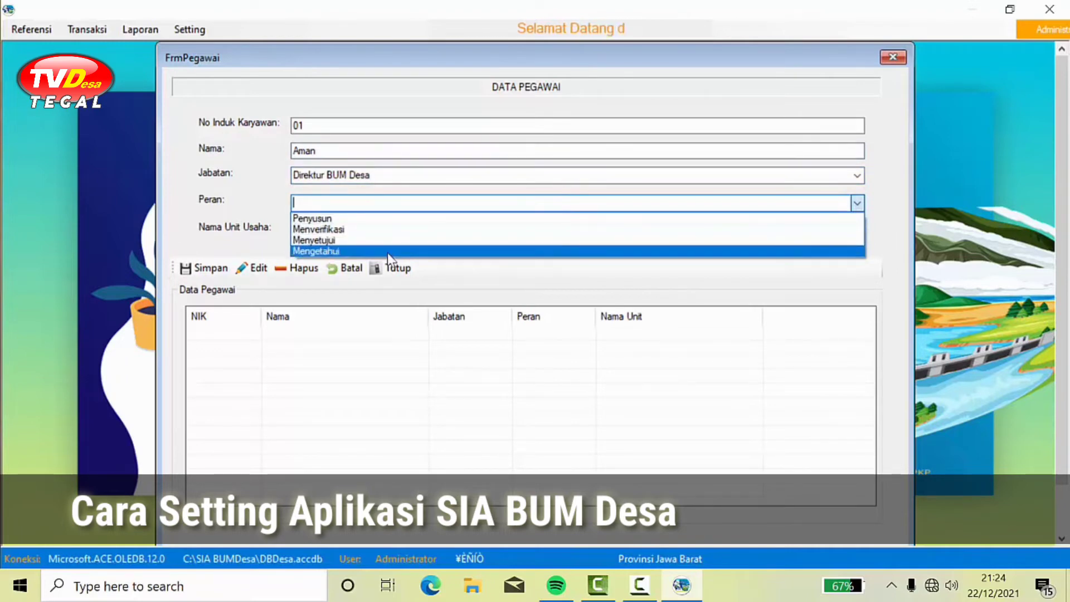
pyautogui.click(405, 251)
pyautogui.click(796, 229)
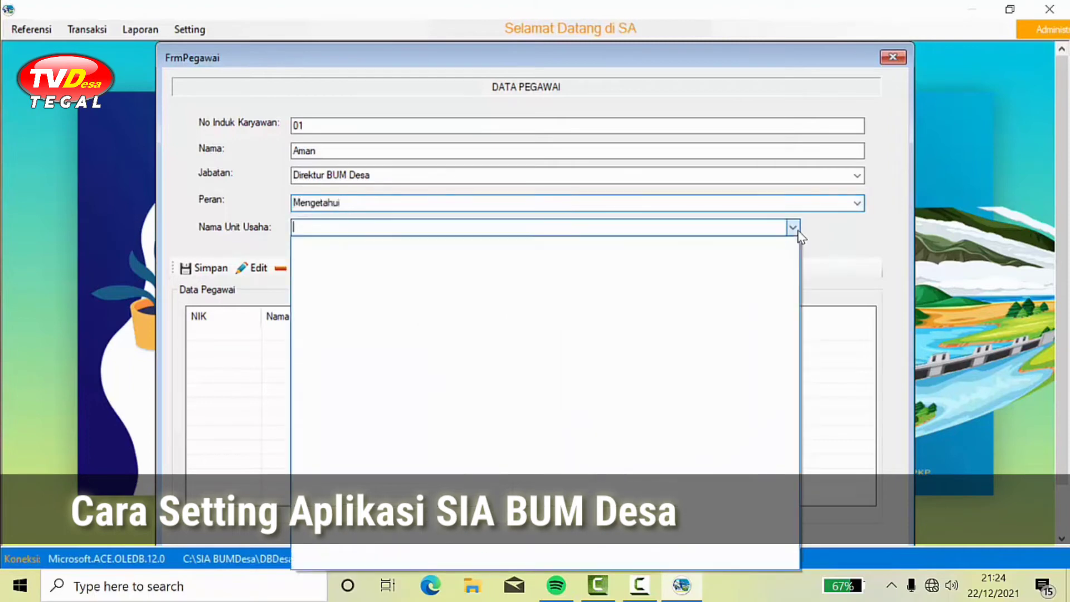
pyautogui.click(799, 235)
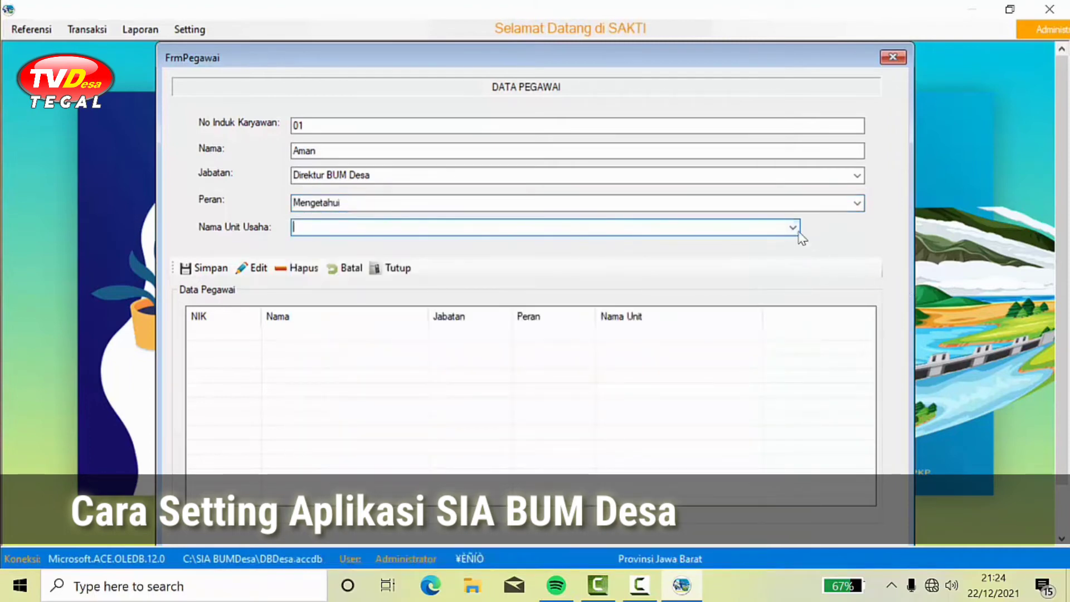
pyautogui.click(792, 229)
pyautogui.click(792, 229)
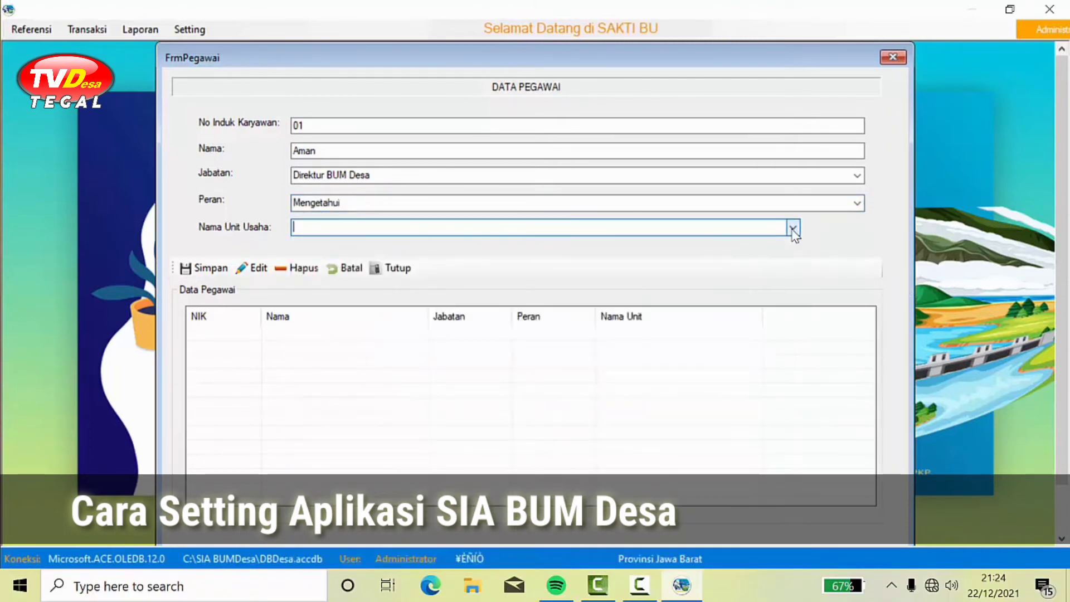
pyautogui.click(792, 228)
pyautogui.click(793, 229)
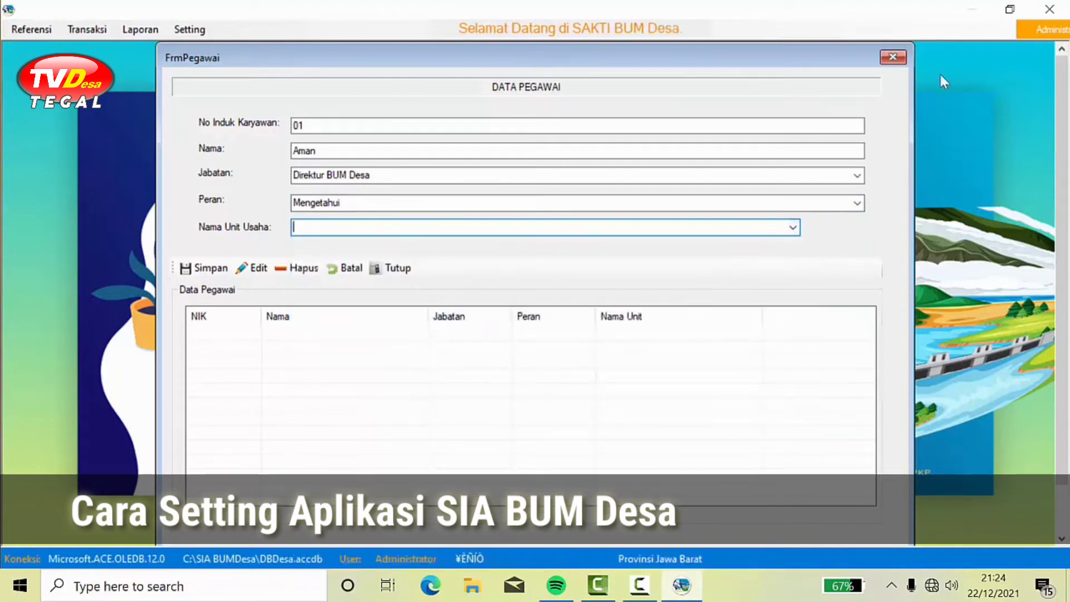
pyautogui.click(892, 57)
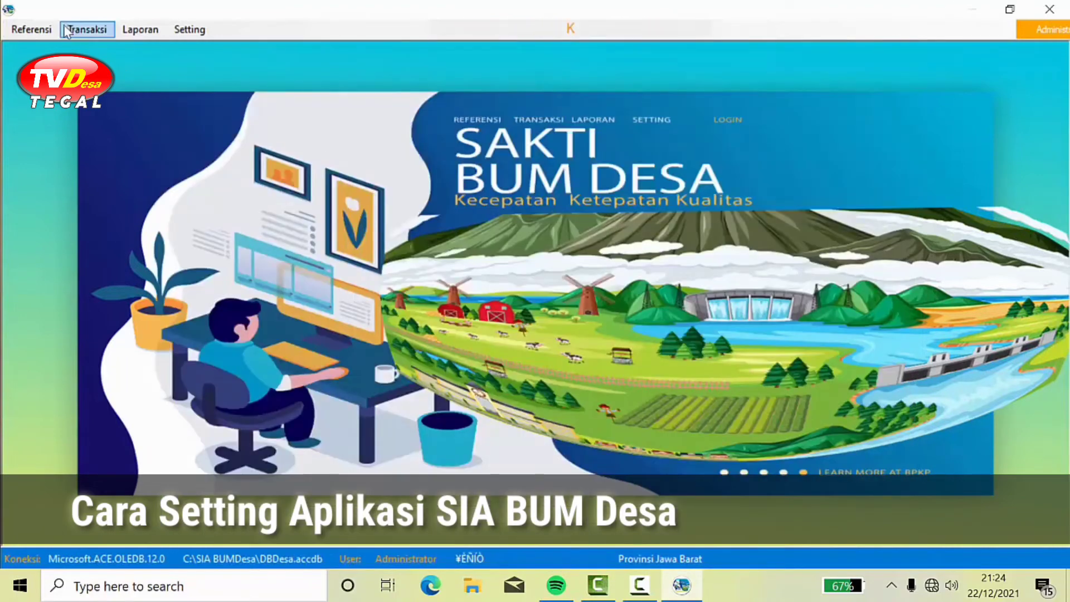
# Step: Open the Unit Usaha business unit form from the Referensi menu
pyautogui.click(45, 31)
pyautogui.click(62, 48)
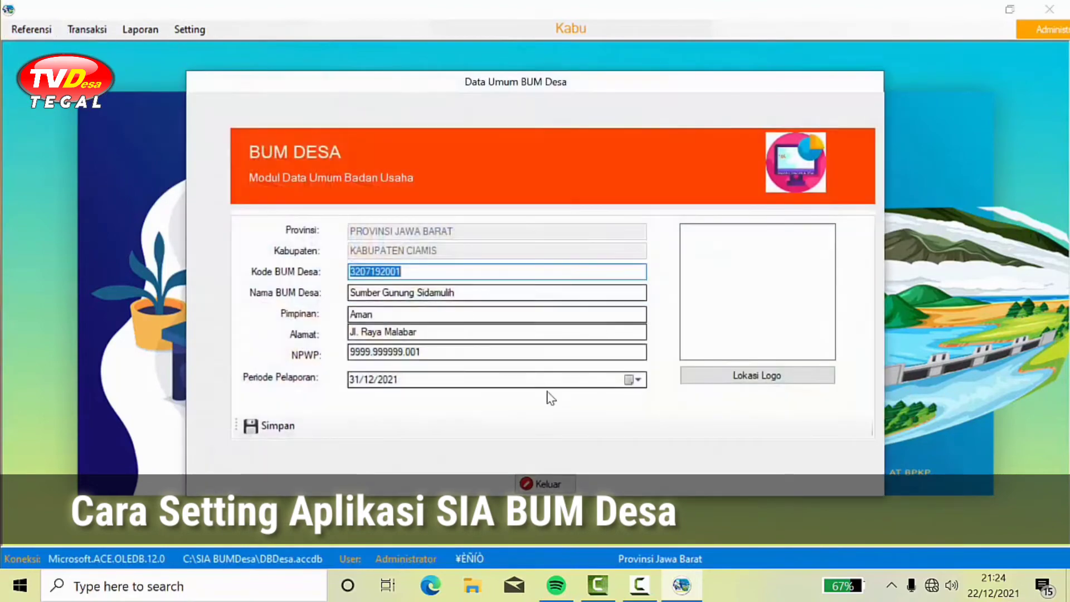
pyautogui.click(539, 484)
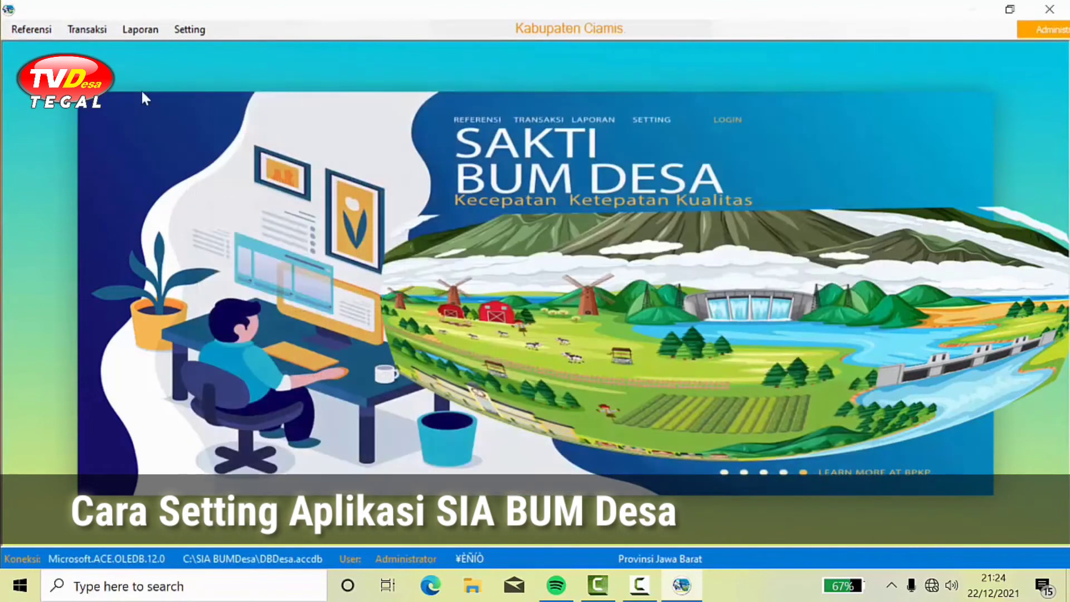
pyautogui.click(34, 30)
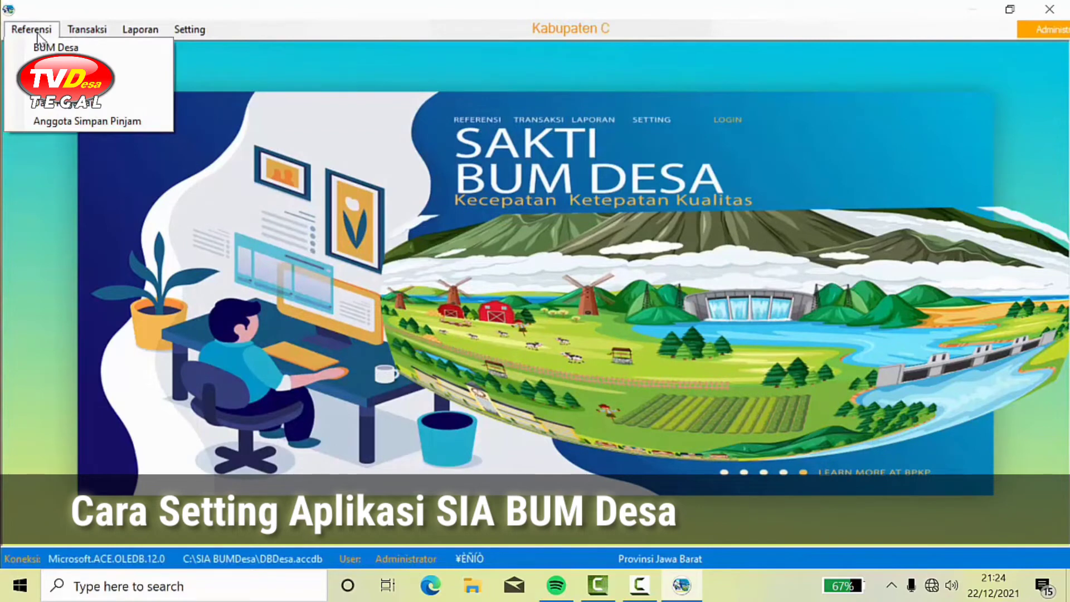
pyautogui.click(63, 67)
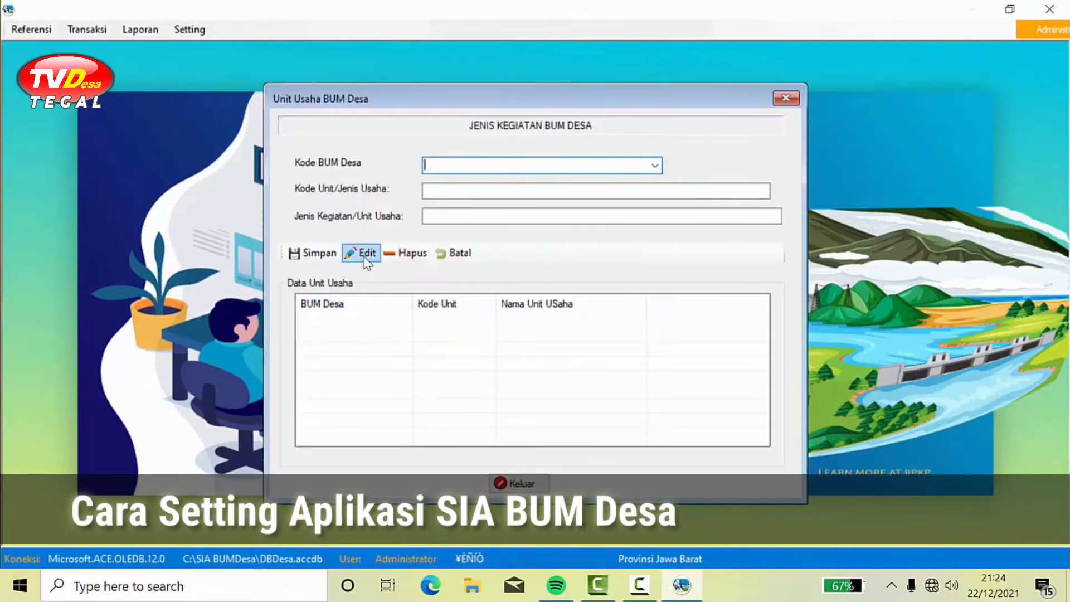
# Step: Save unit 00 'Pusat' for Sumber Gunung Sidamulih
pyautogui.click(655, 166)
pyautogui.click(629, 180)
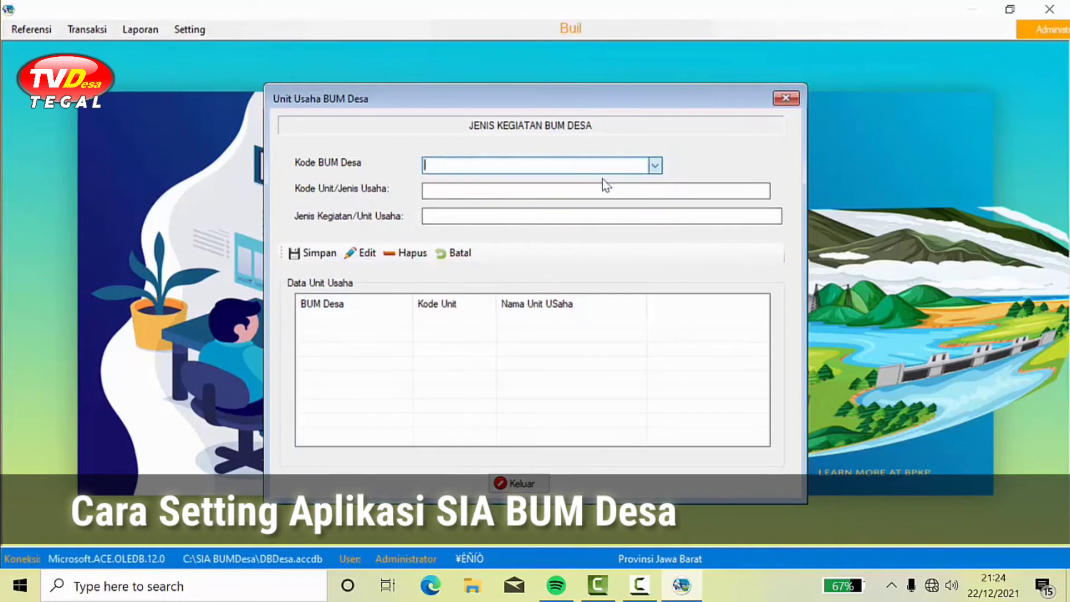
pyautogui.click(629, 189)
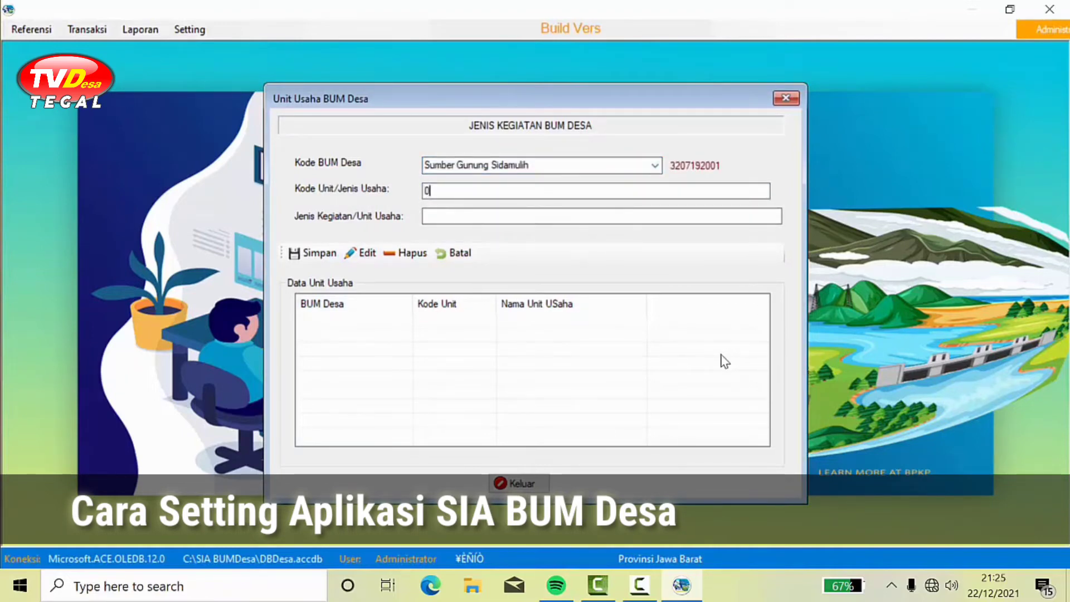
pyautogui.write('0')
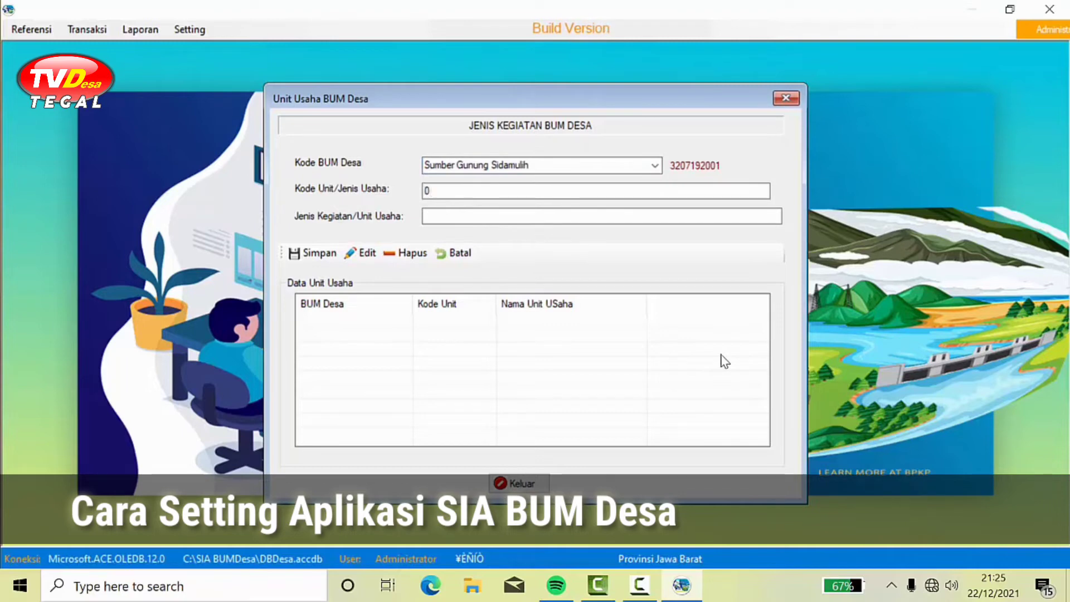
pyautogui.write('0')
pyautogui.click(595, 218)
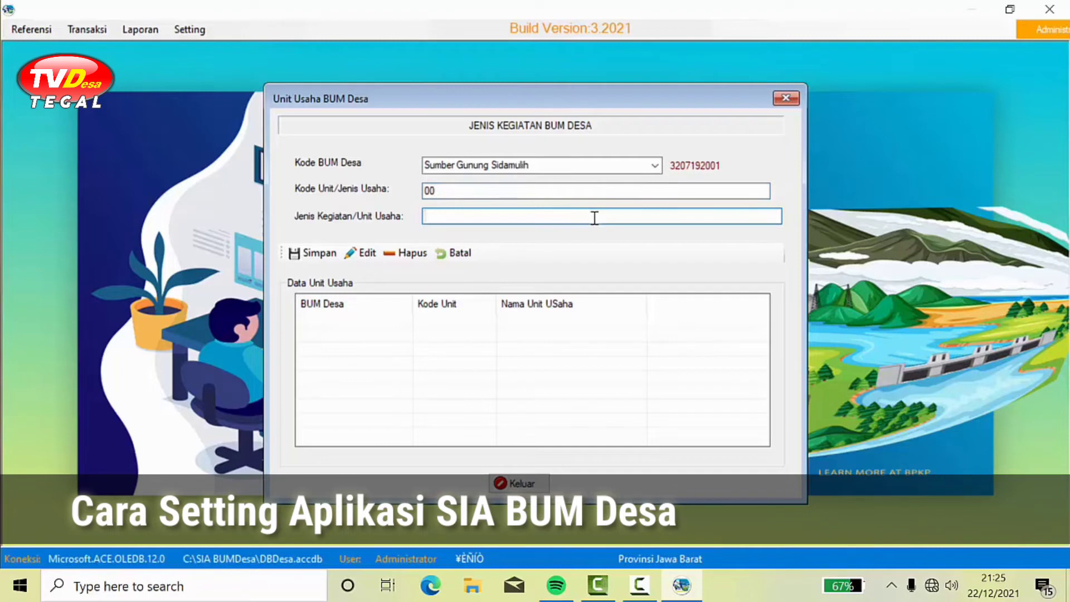
pyautogui.write('Pusat')
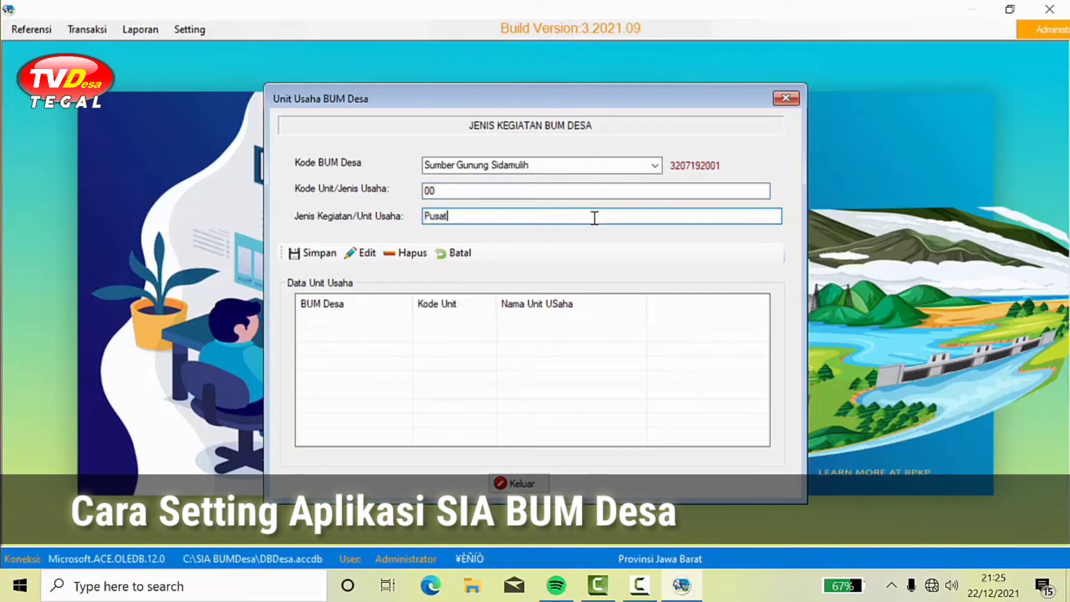
pyautogui.click(311, 253)
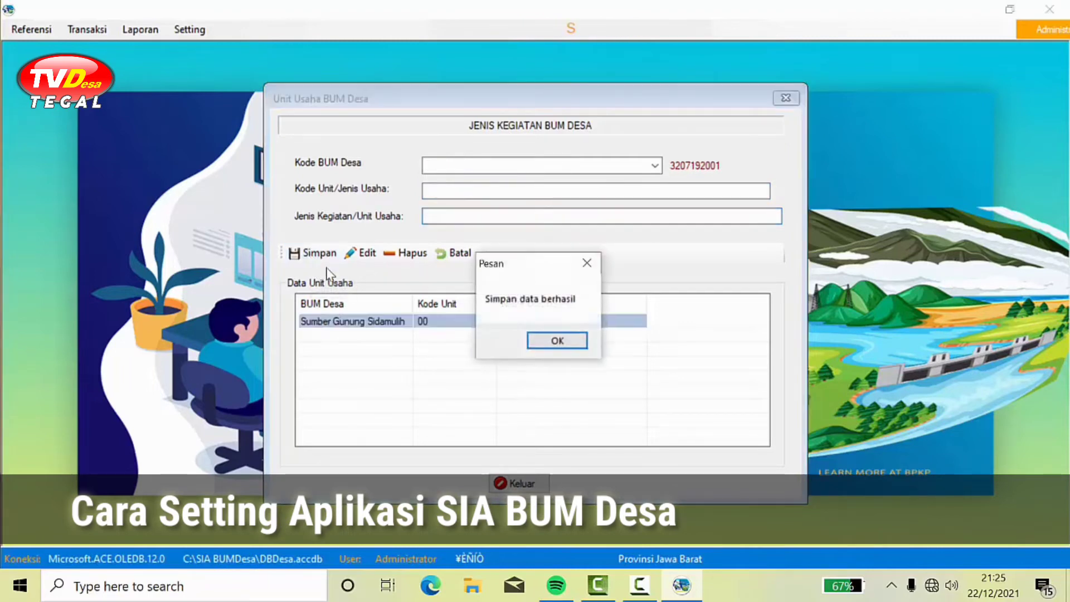
pyautogui.click(555, 340)
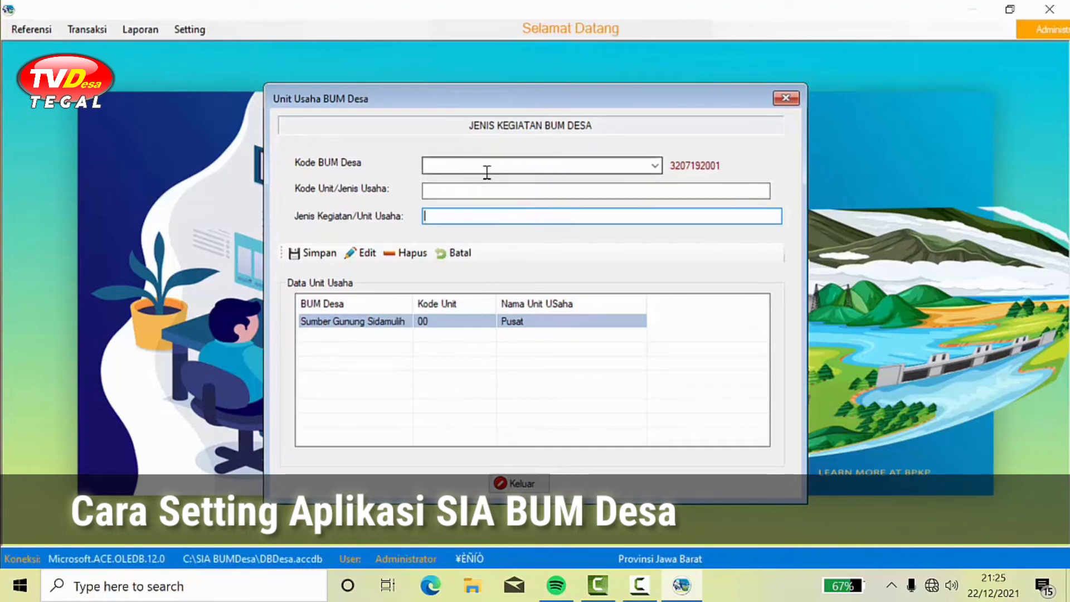
# Step: Start a new Sumber Gunung Sidamulih unit with code 01
pyautogui.click(654, 165)
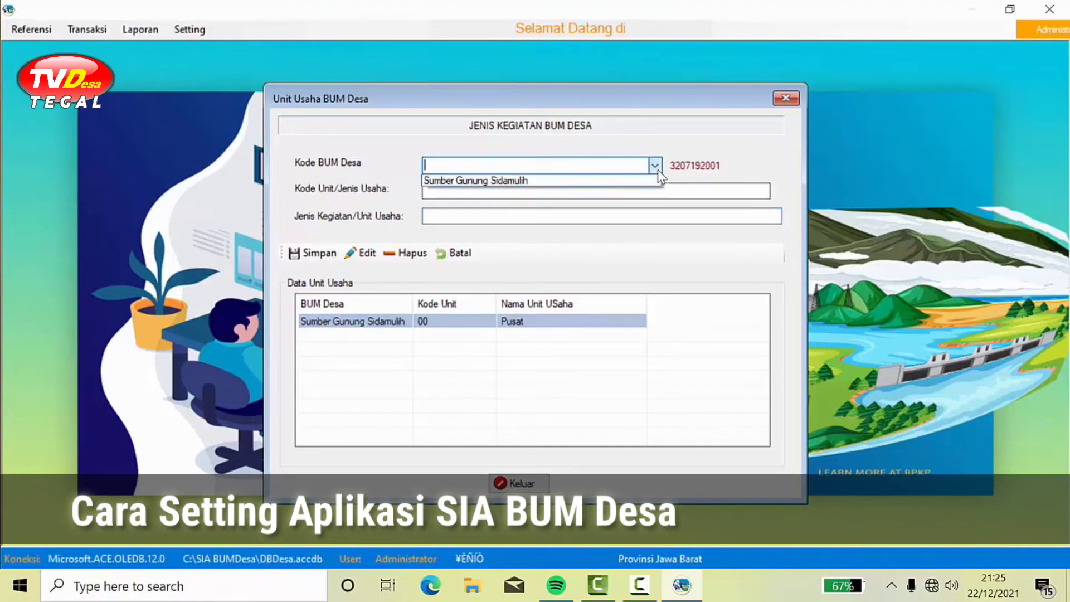
pyautogui.click(559, 181)
pyautogui.click(499, 186)
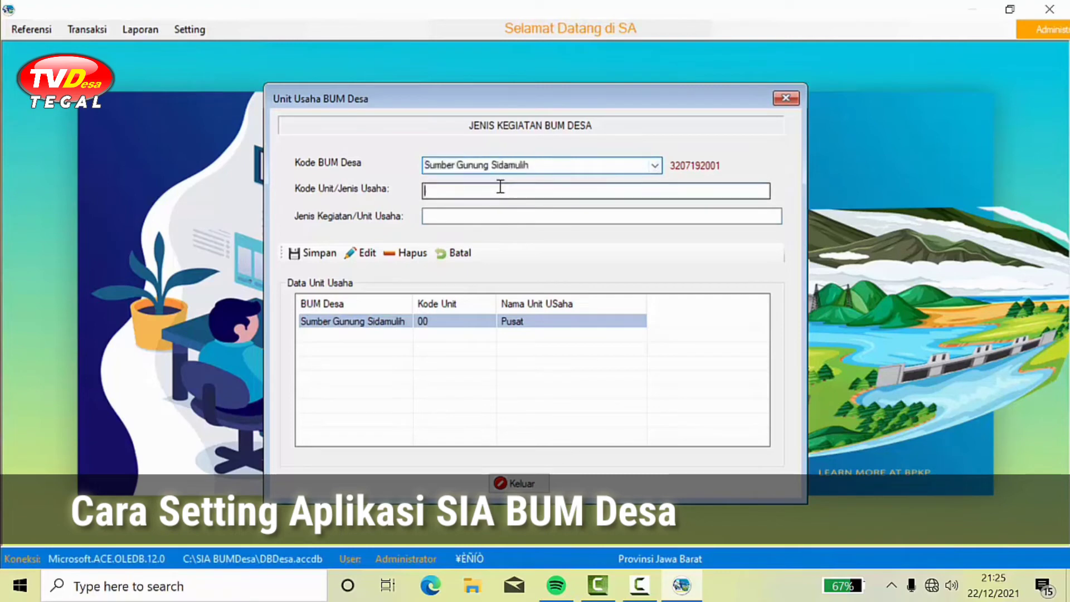
pyautogui.write('01')
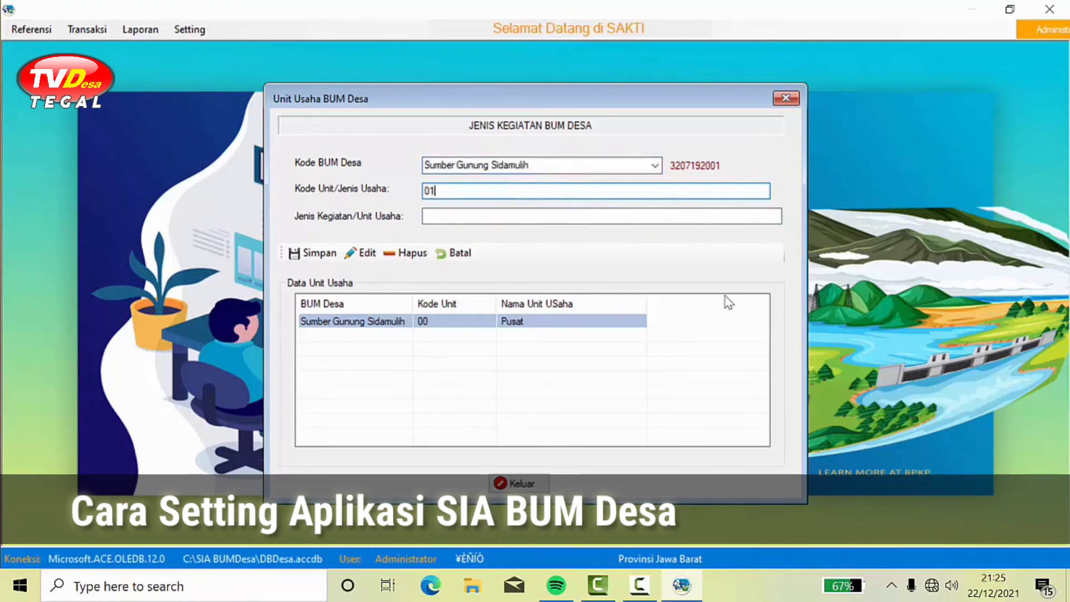
# Step: Name unit 01 'Unit Perdagangan Umum' and save it
pyautogui.click(641, 218)
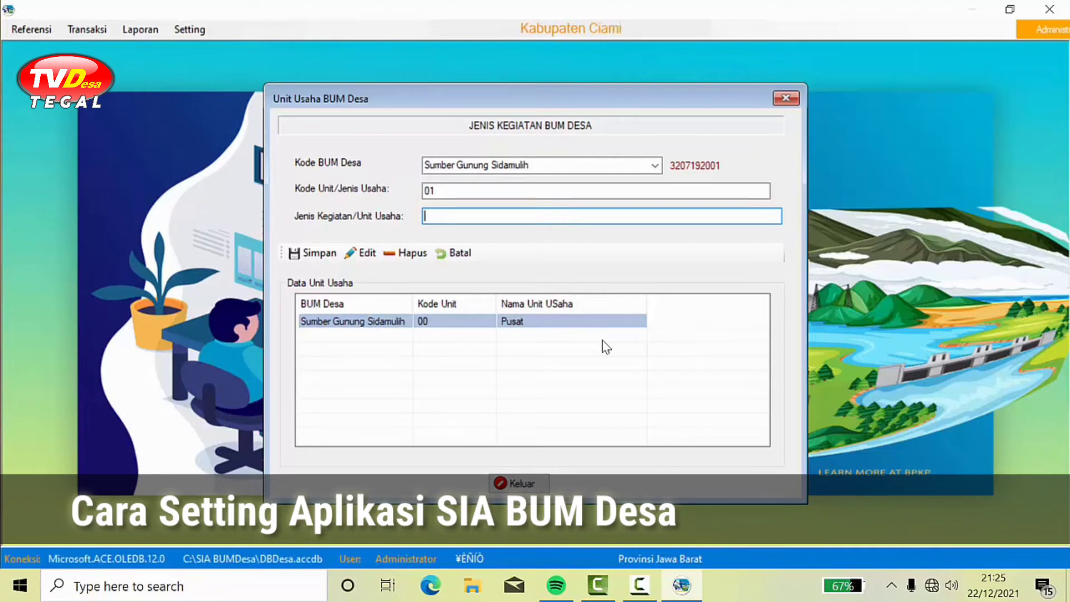
pyautogui.write('Unit Per')
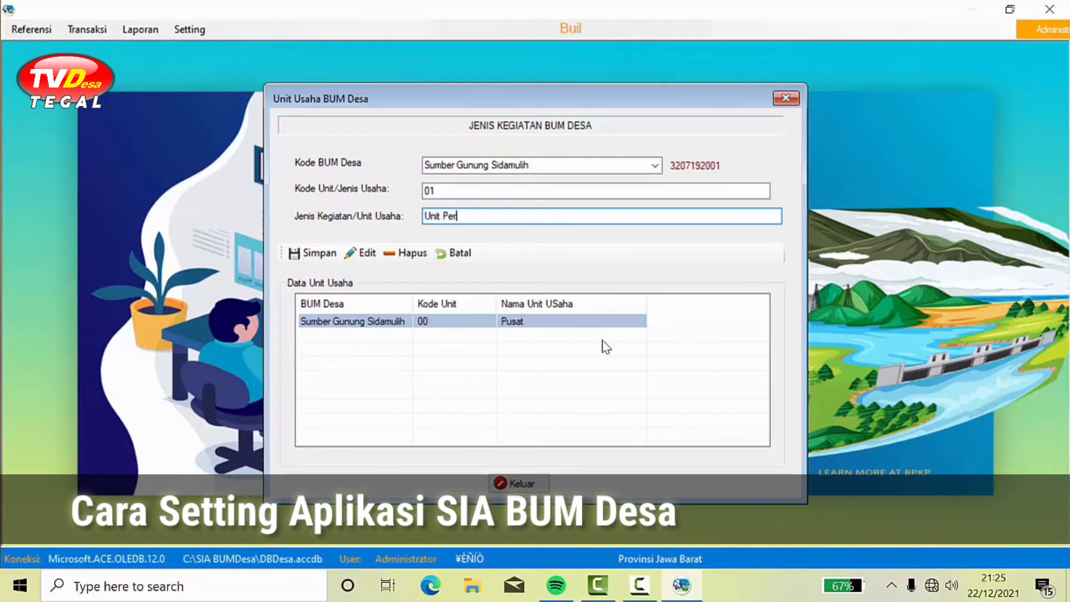
pyautogui.write('dagang')
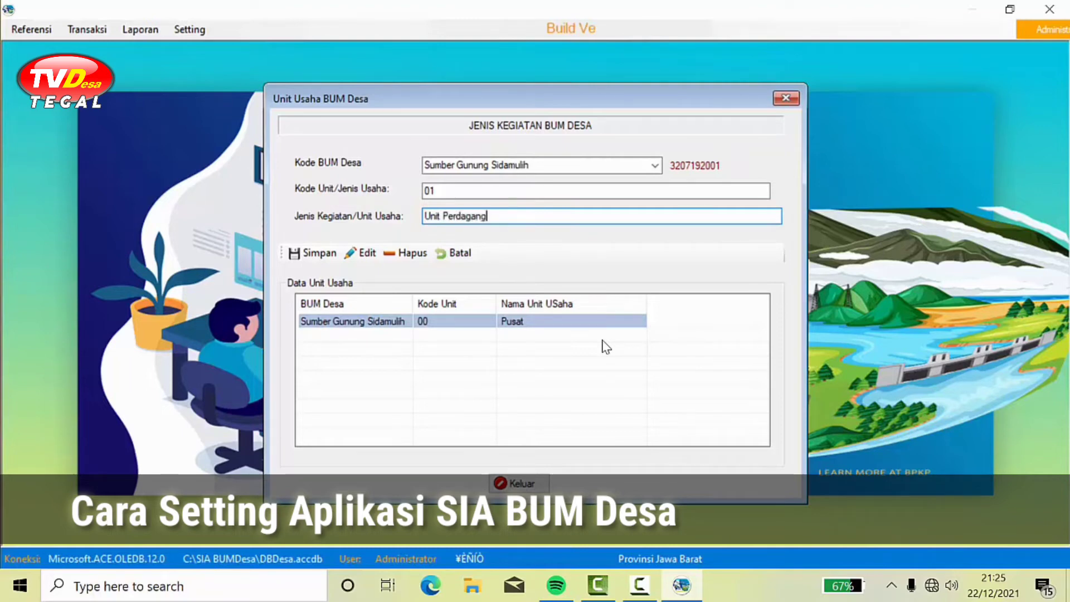
pyautogui.write('an Umum')
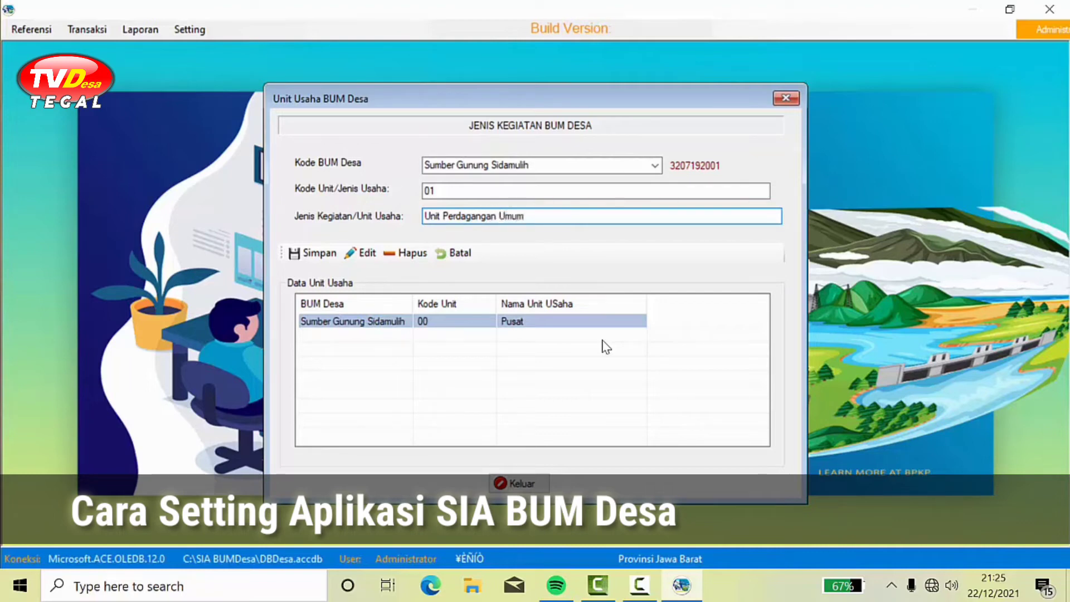
pyautogui.click(313, 253)
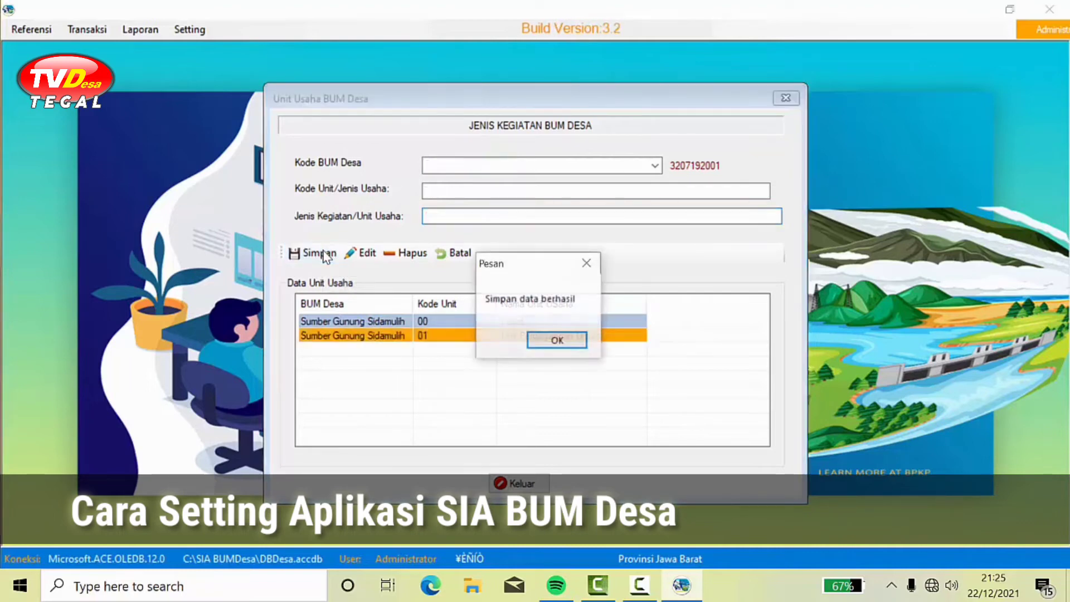
pyautogui.click(546, 341)
pyautogui.click(655, 167)
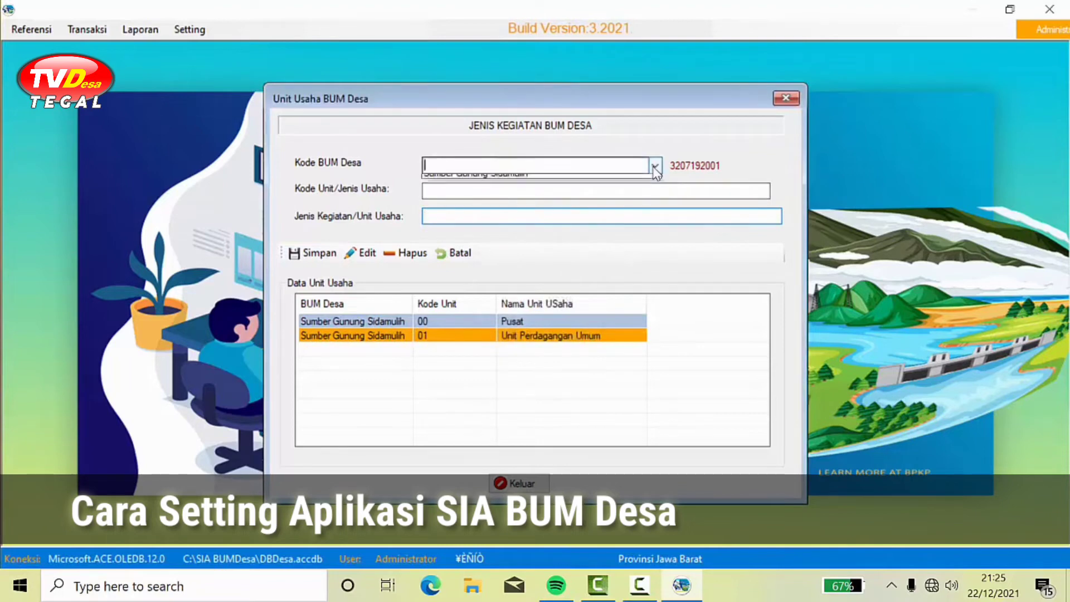
# Step: Save unit 02 'Unit Jasa Sewa Alat dan Mesin' under Sumber Gunung Sidamulih
pyautogui.click(521, 180)
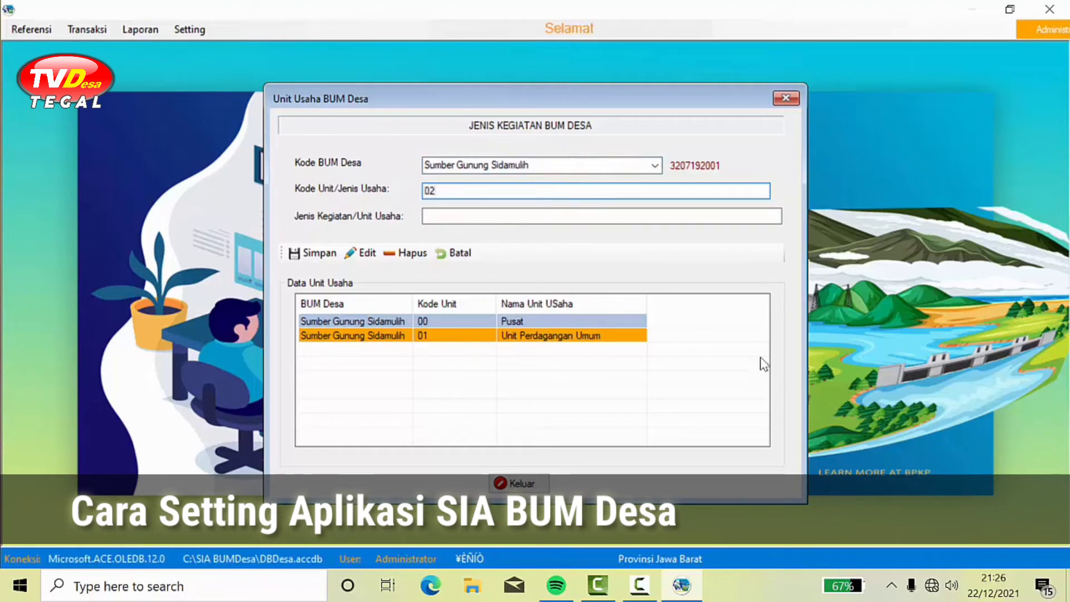
pyautogui.click(445, 220)
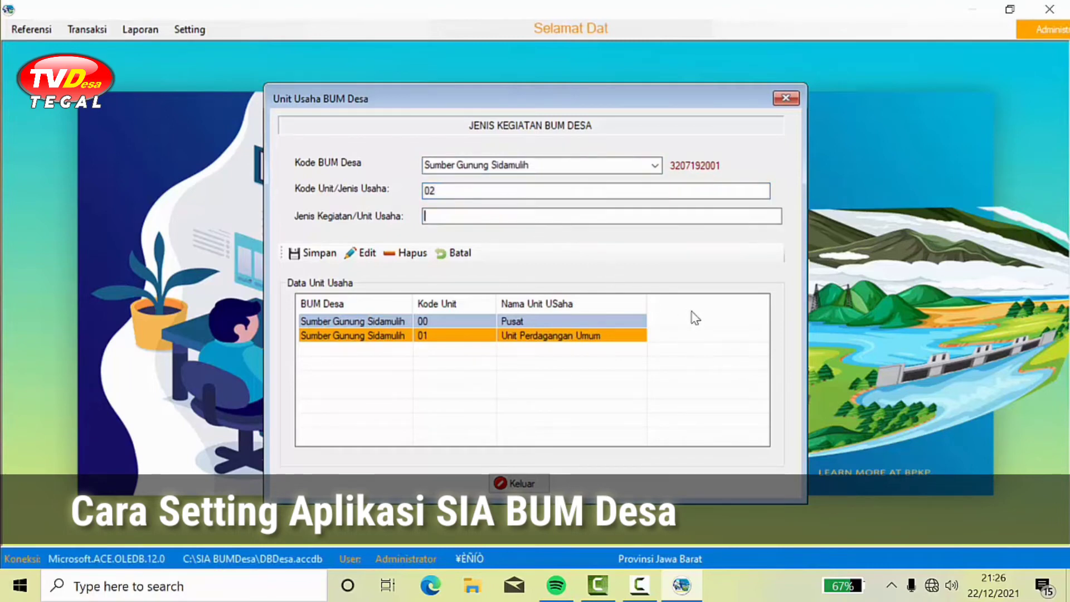
pyautogui.write('Unit')
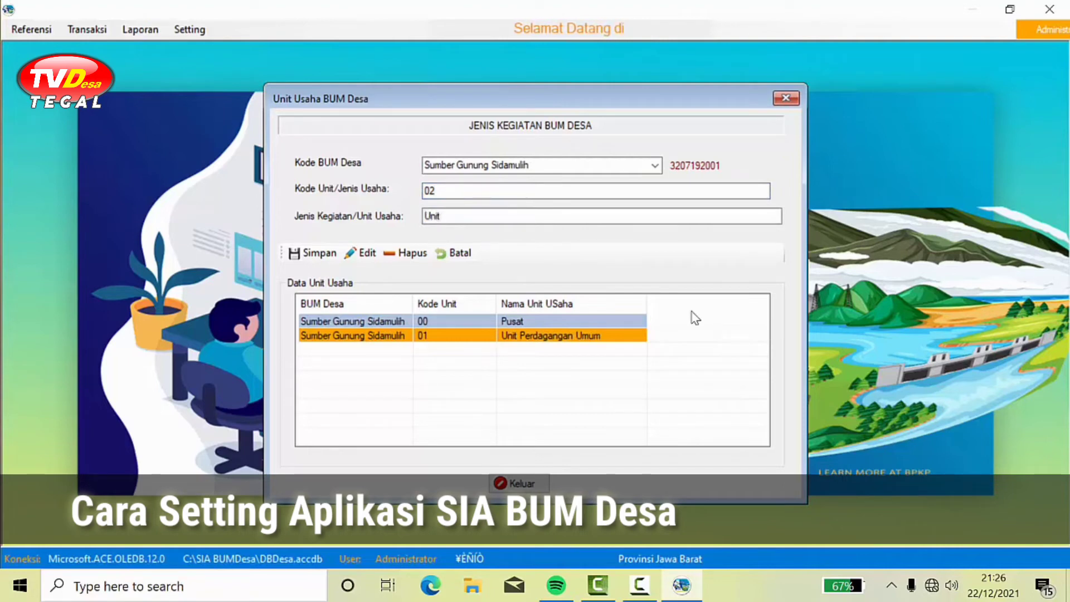
pyautogui.write(' Jasa')
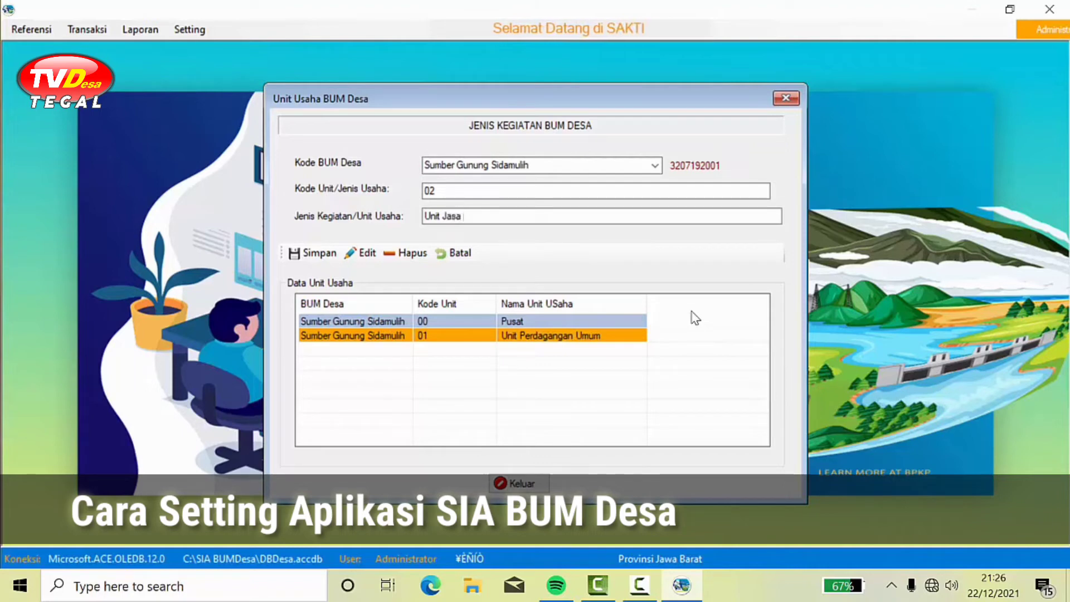
pyautogui.write(' Sew')
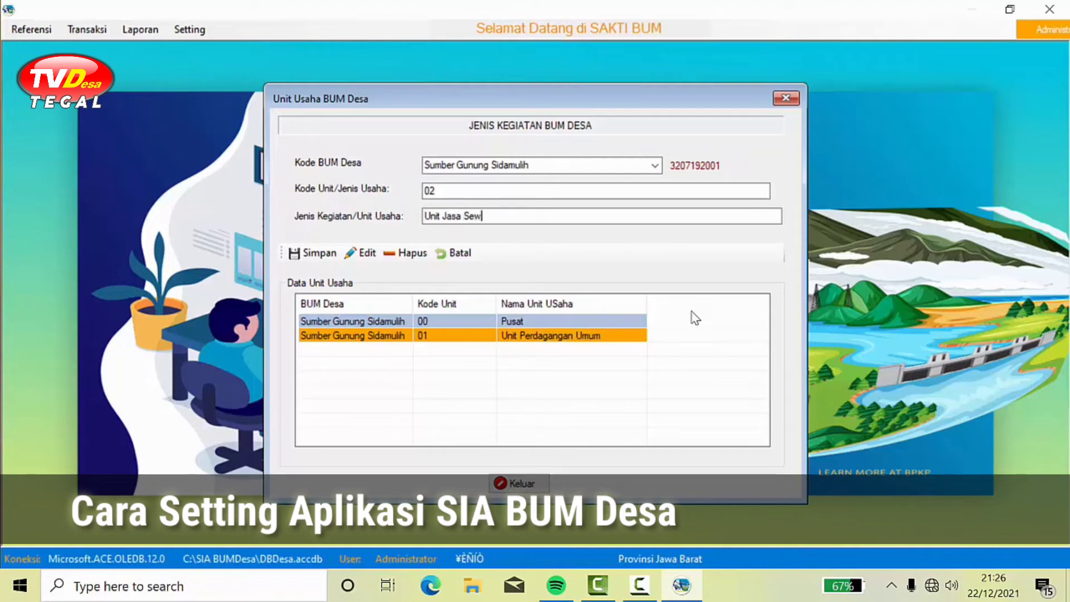
pyautogui.write('a Alat')
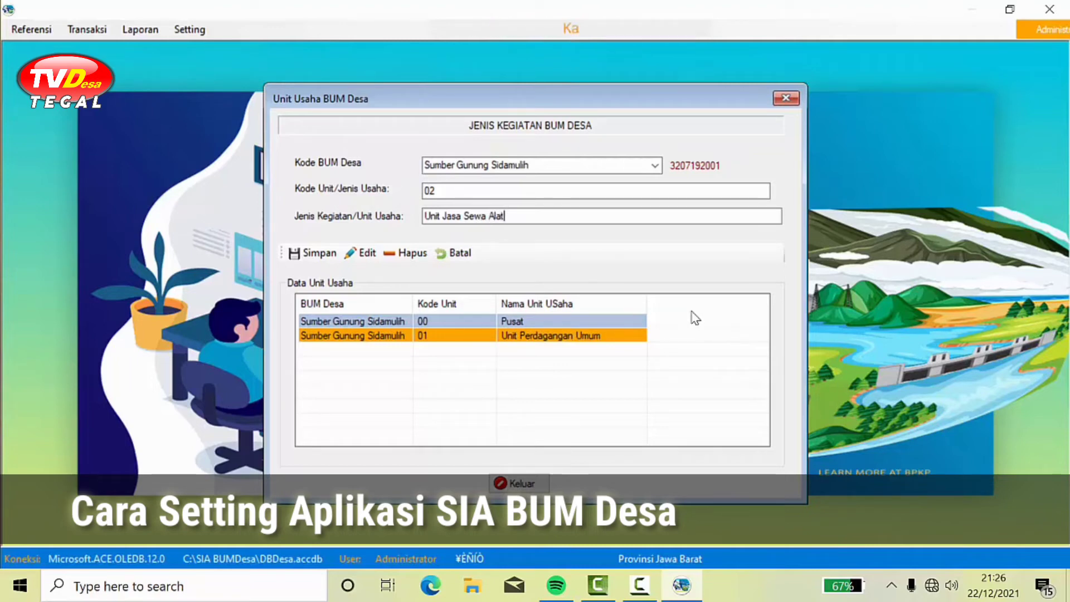
pyautogui.write('dan M')
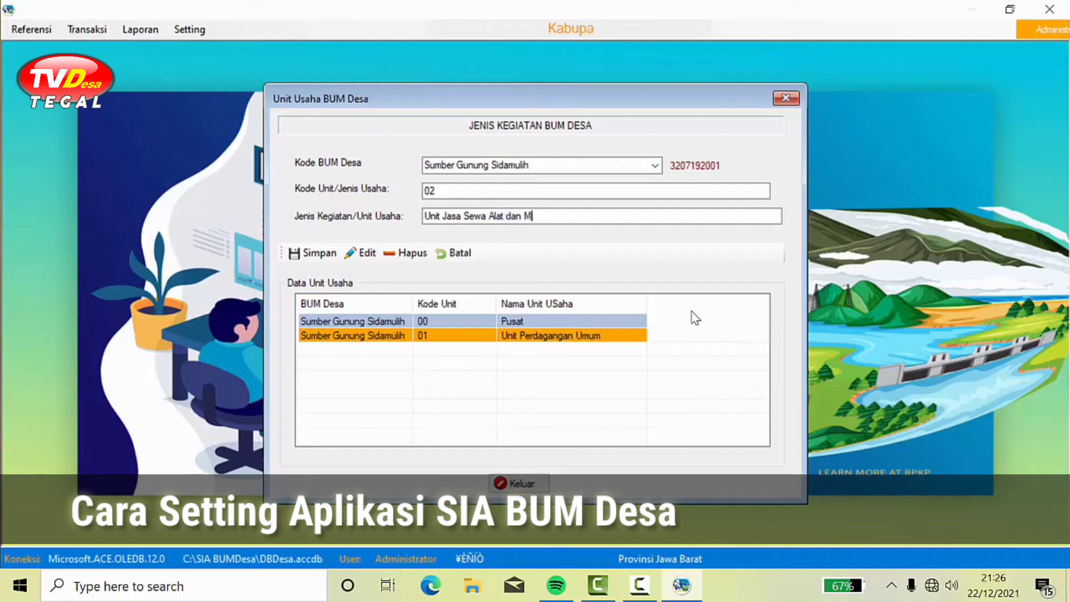
pyautogui.write('esin')
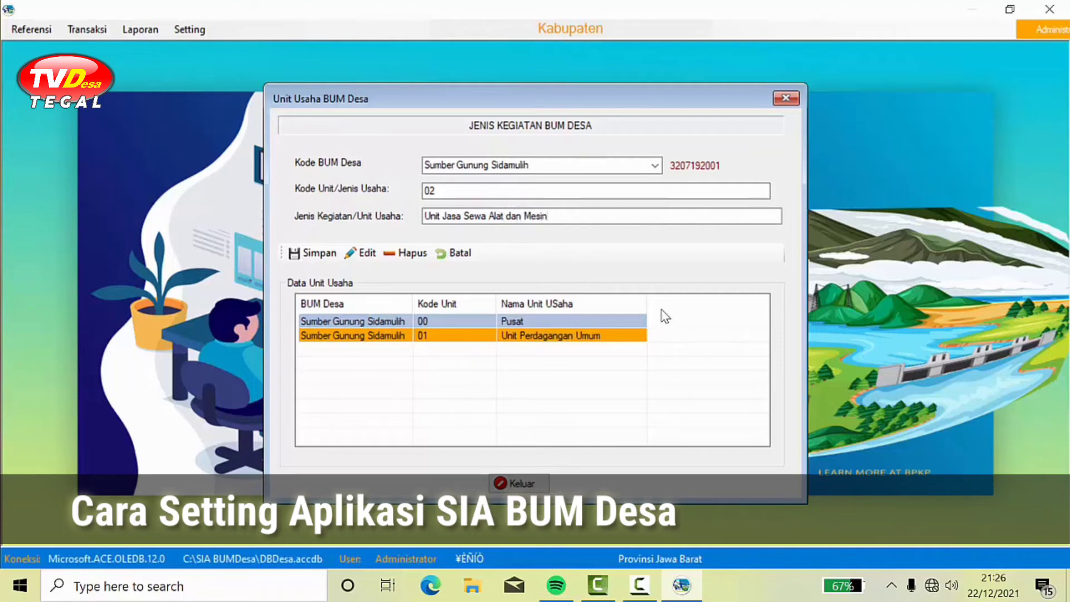
pyautogui.click(317, 254)
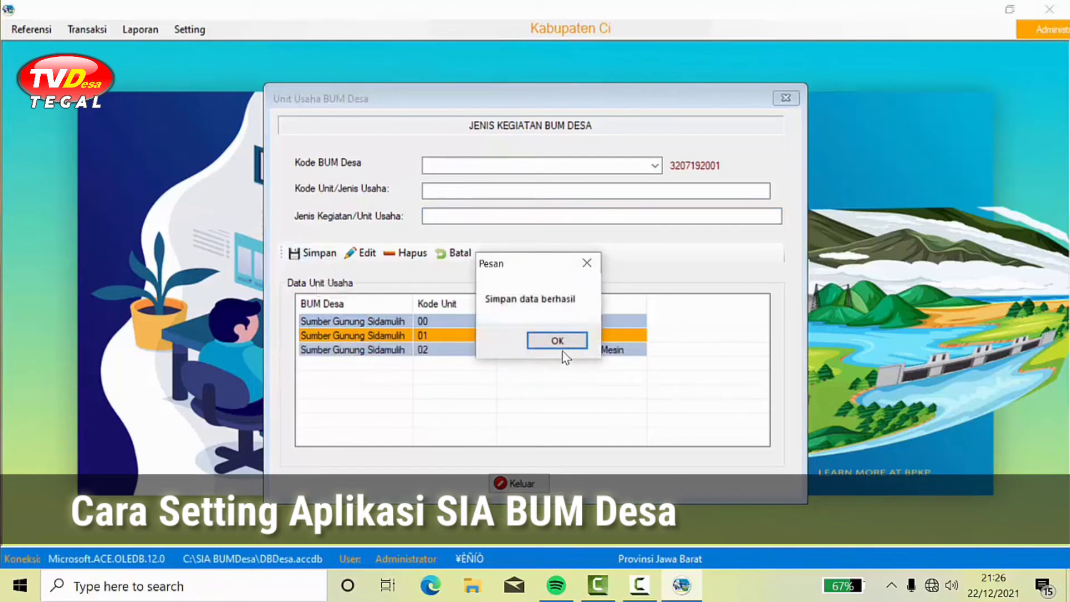
pyautogui.click(557, 341)
# Step: Save unit 03 'Unit Simpan Pinjam' under Sumber Gunung Sidamulih
pyautogui.click(655, 166)
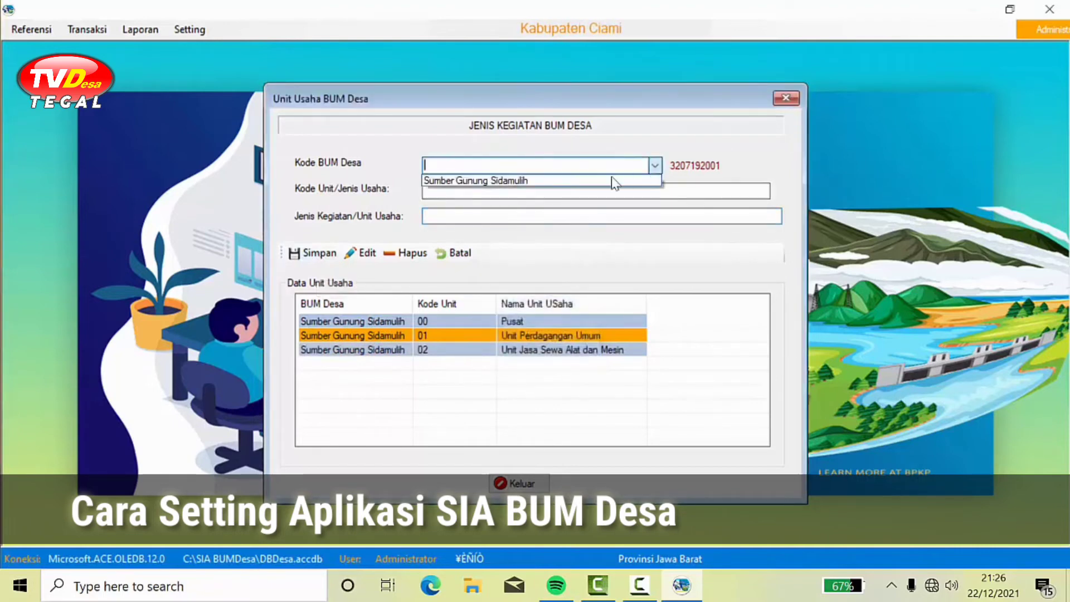
pyautogui.click(604, 180)
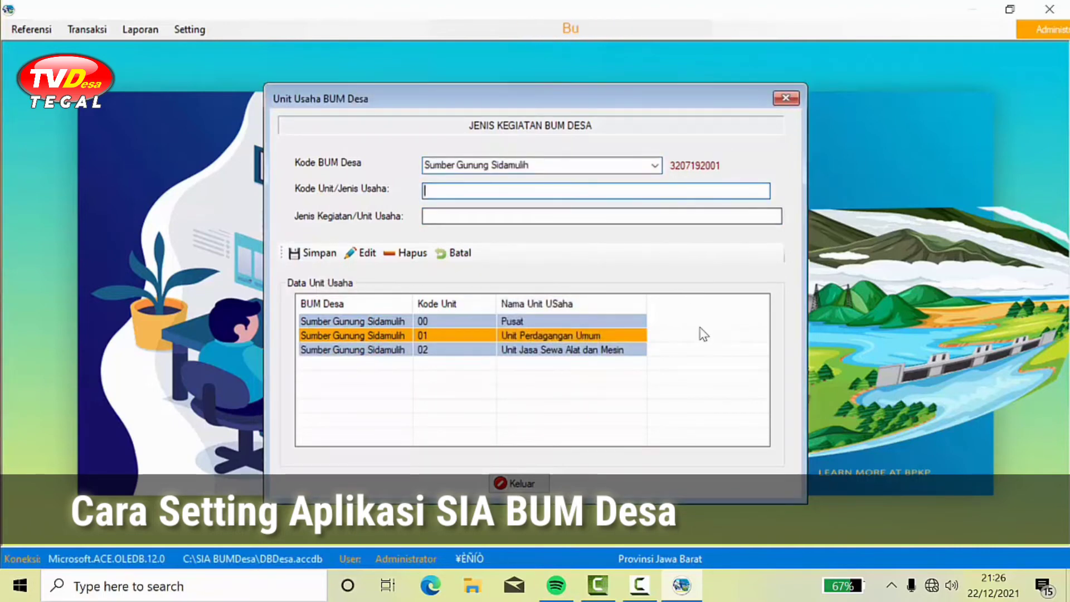
pyautogui.write('0')
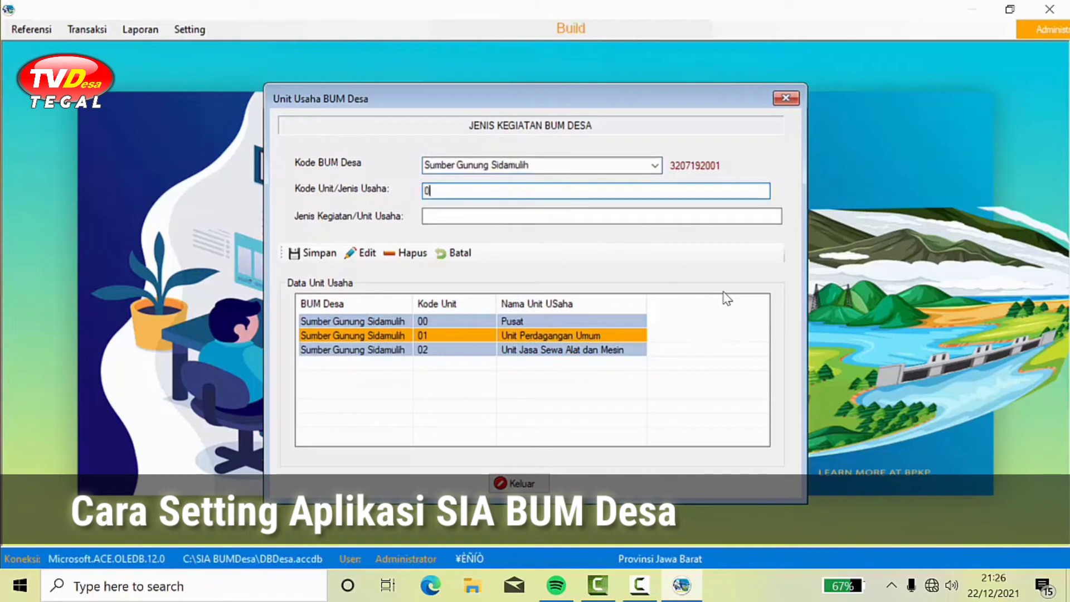
pyautogui.write('3')
pyautogui.press('Tab')
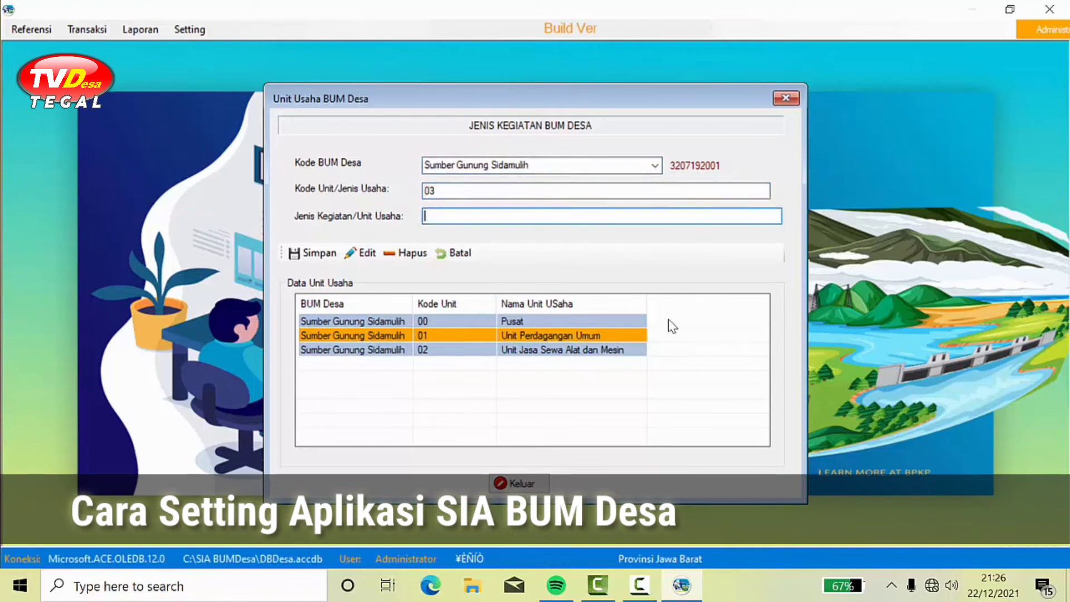
pyautogui.write('Simpa')
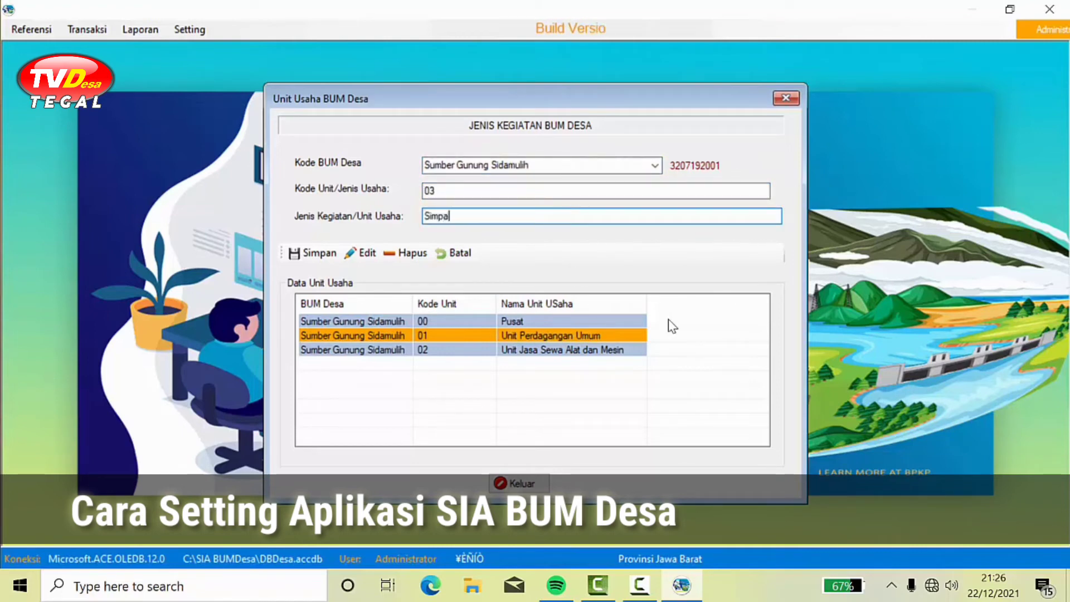
pyautogui.write('n Pinjam')
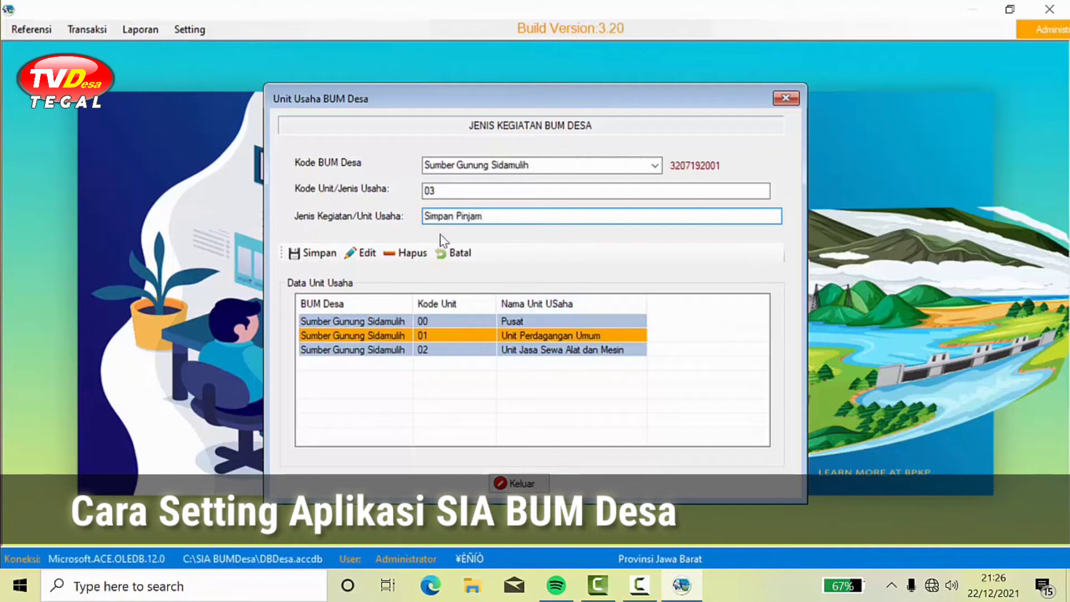
pyautogui.click(425, 216)
pyautogui.write('Unit')
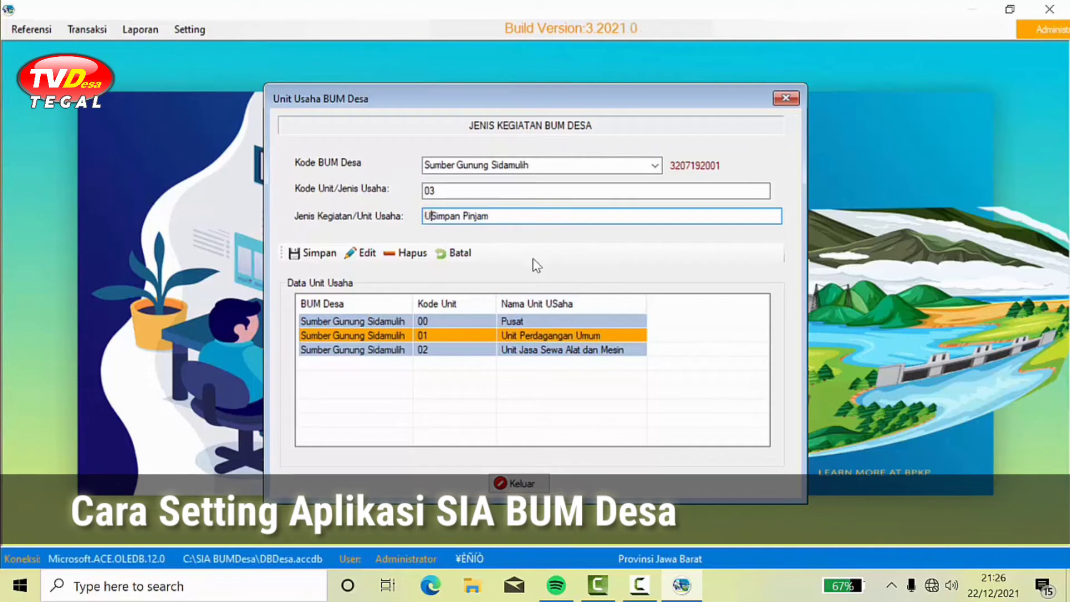
pyautogui.click(318, 257)
pyautogui.click(534, 337)
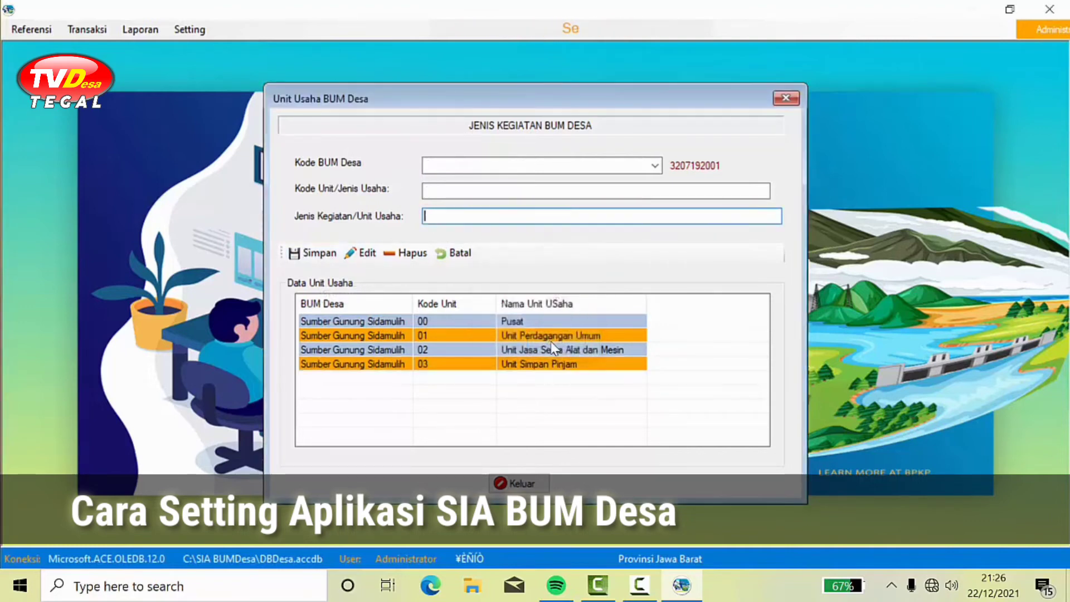
# Step: Close the unit form, then review and close the BUM Desa profile, Unit Usaha list and Data Rekening
pyautogui.click(538, 484)
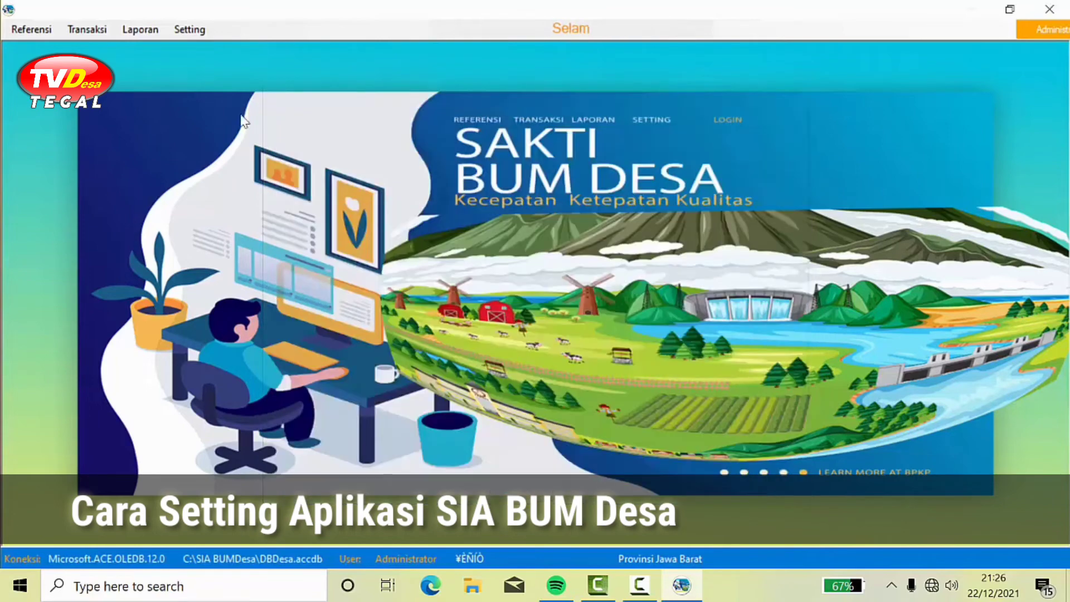
pyautogui.click(46, 27)
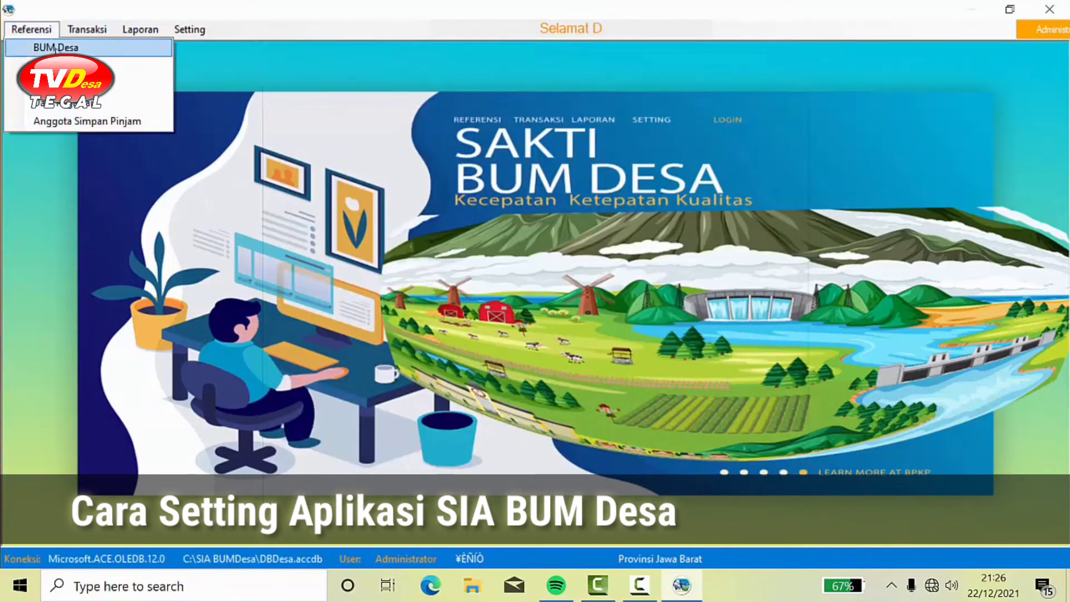
pyautogui.click(56, 47)
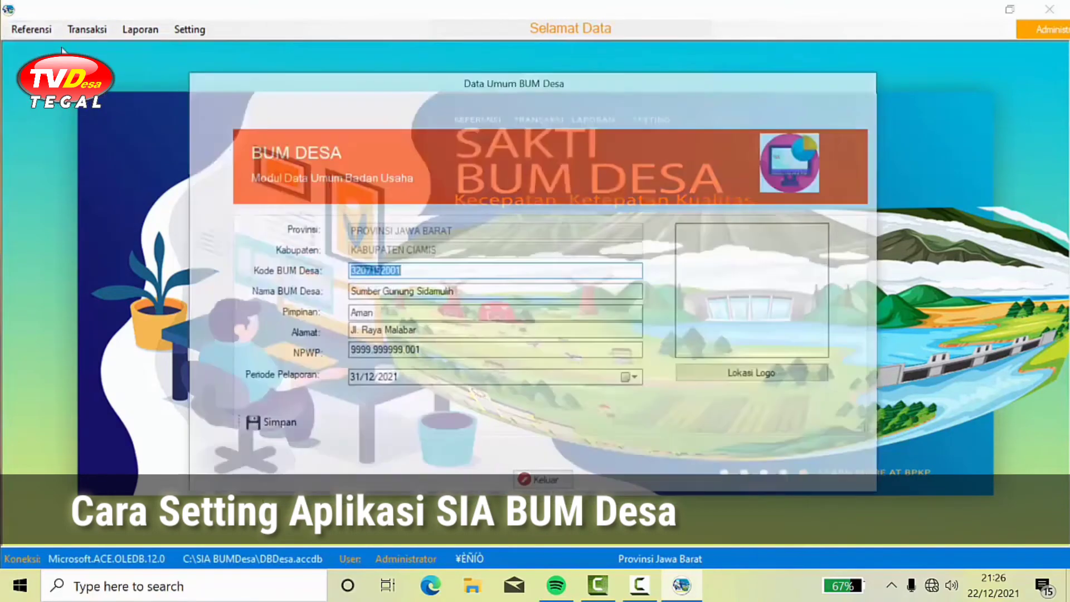
pyautogui.click(545, 484)
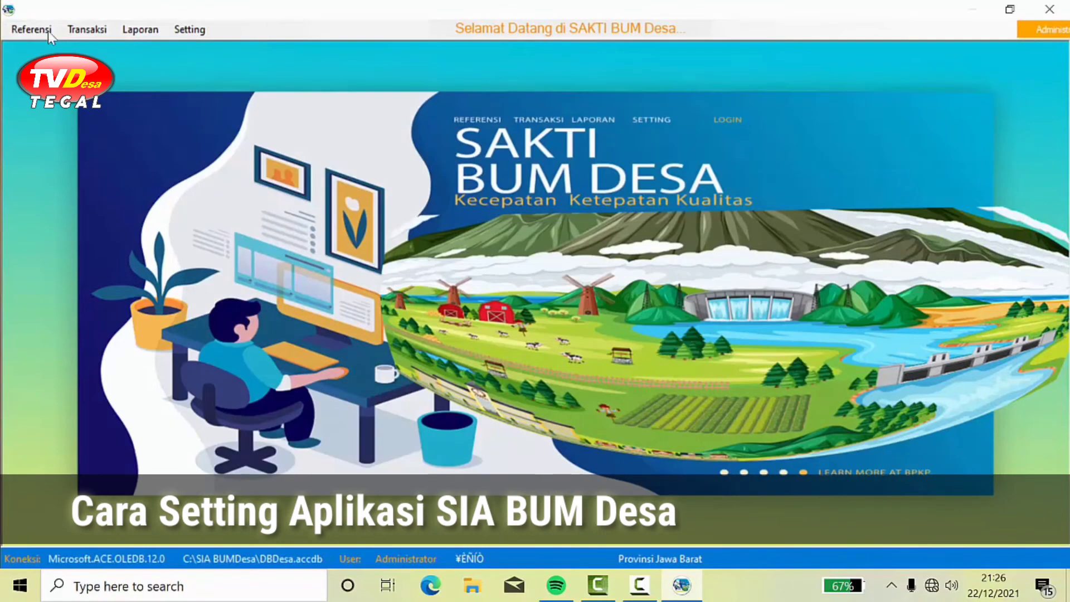
pyautogui.click(39, 28)
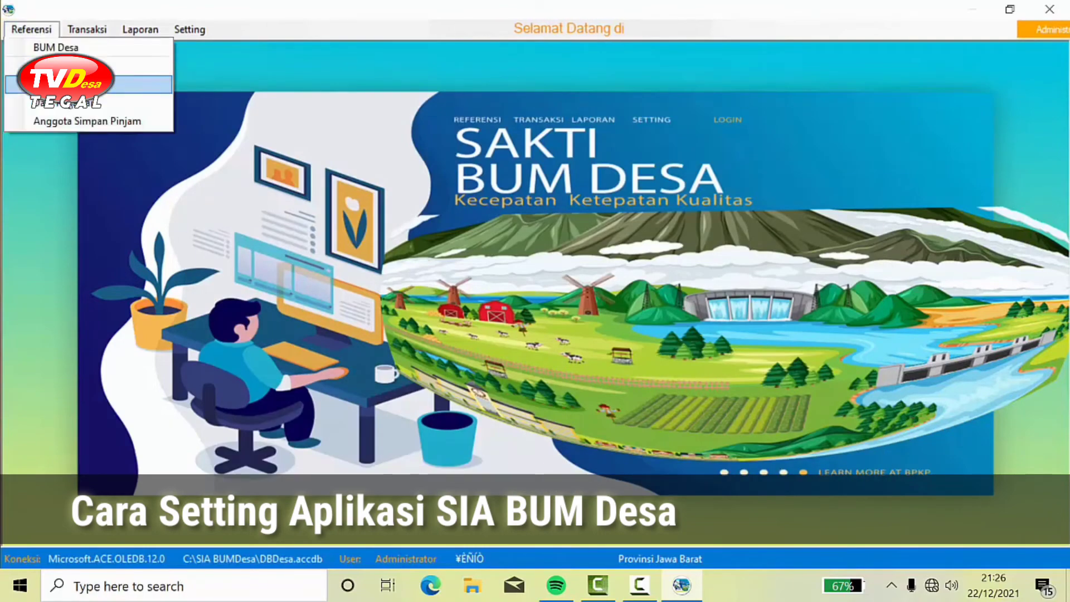
pyautogui.click(89, 66)
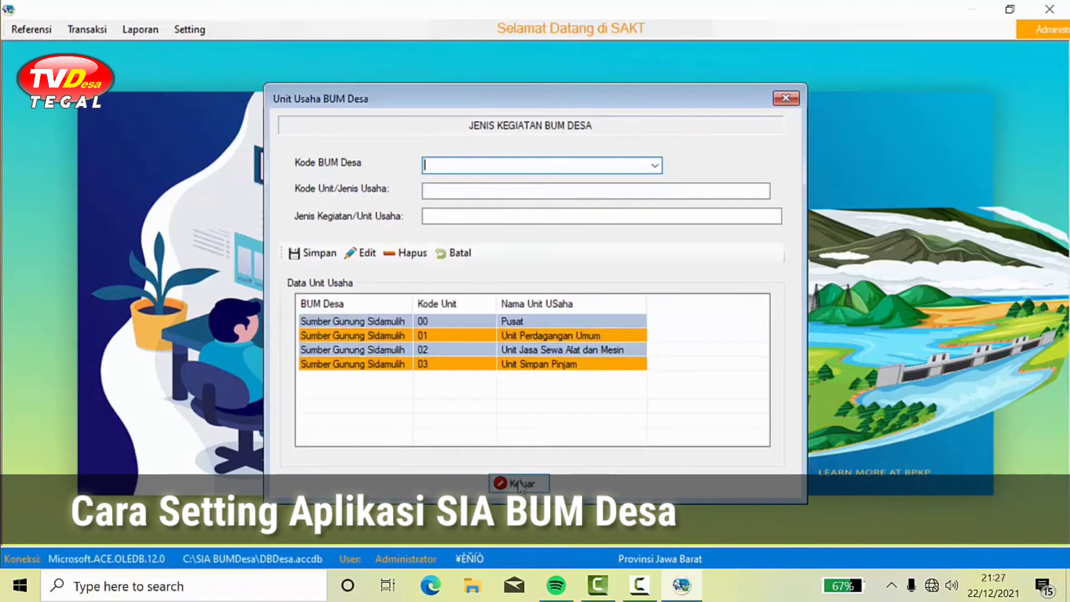
pyautogui.click(521, 483)
pyautogui.click(39, 28)
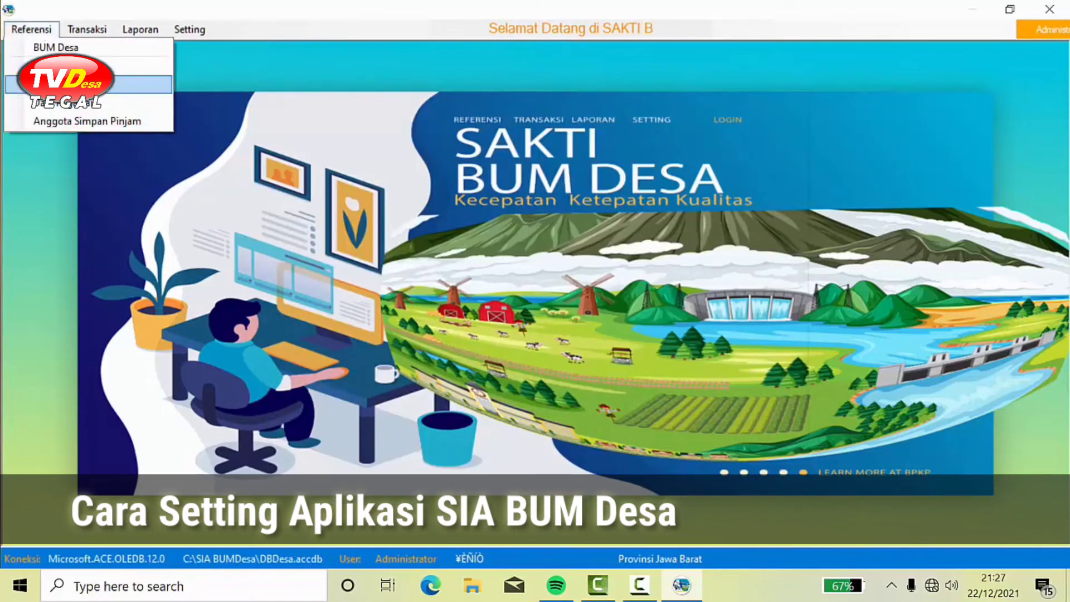
pyautogui.click(89, 82)
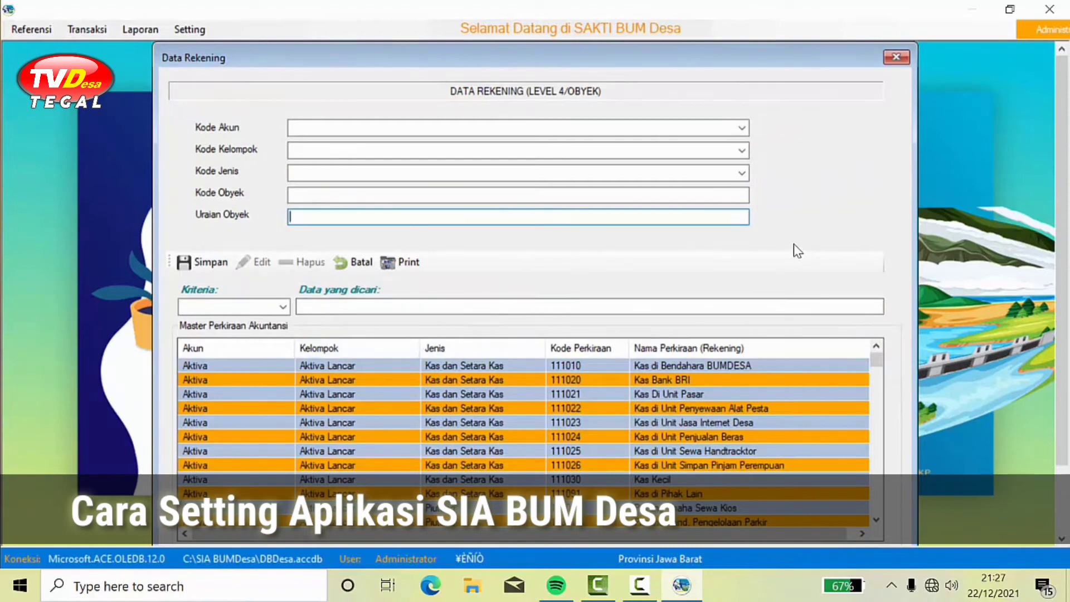
pyautogui.click(895, 58)
pyautogui.click(31, 29)
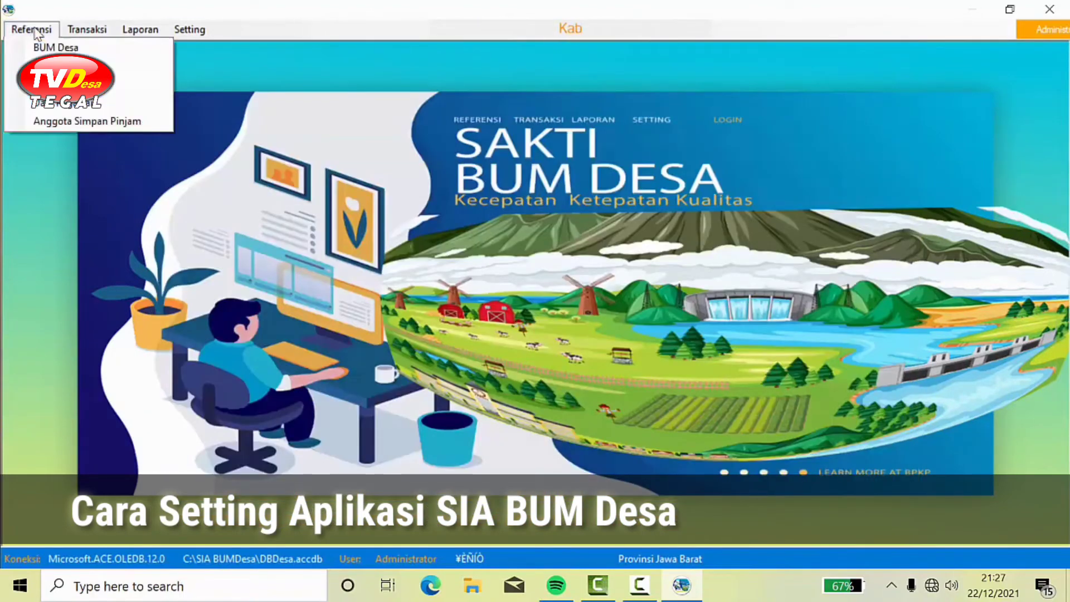
# Step: Save the first employee as Direktur BUM Desa with the Menyetujui role in the Pusat unit
pyautogui.click(72, 105)
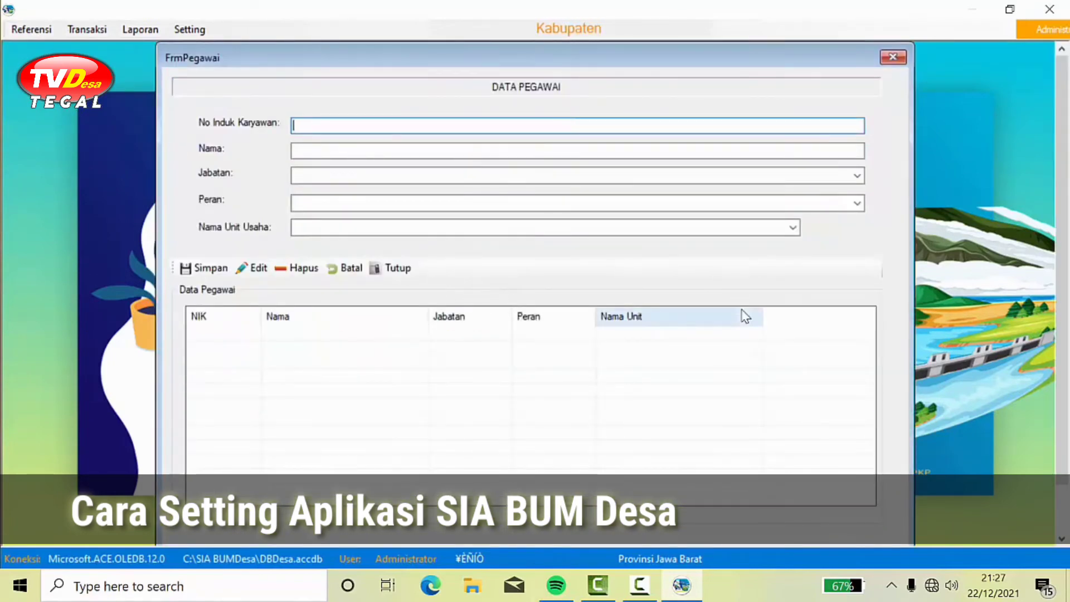
pyautogui.write('01')
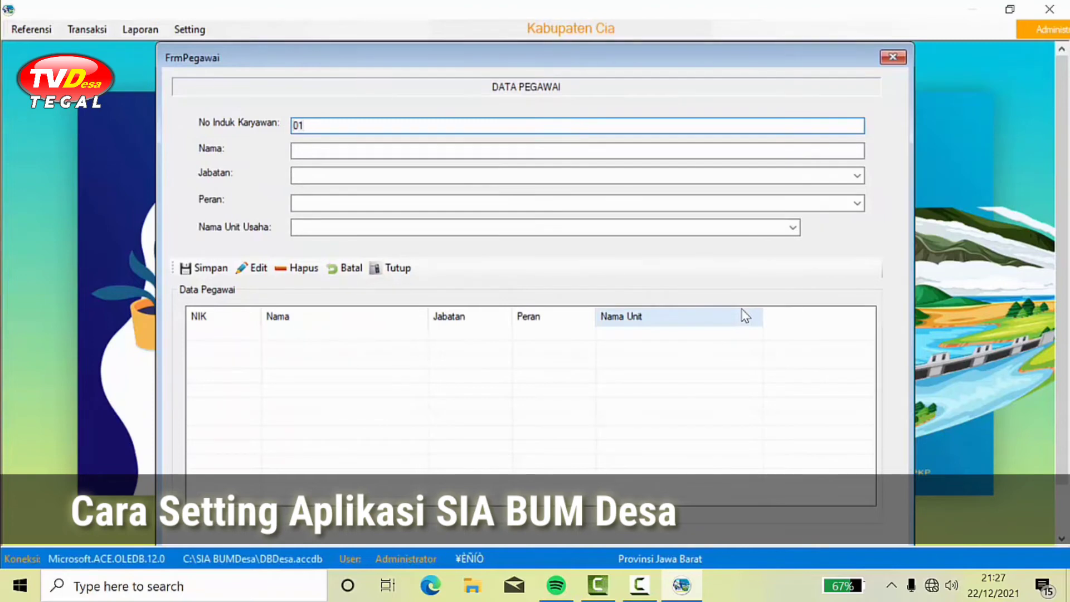
pyautogui.write('/')
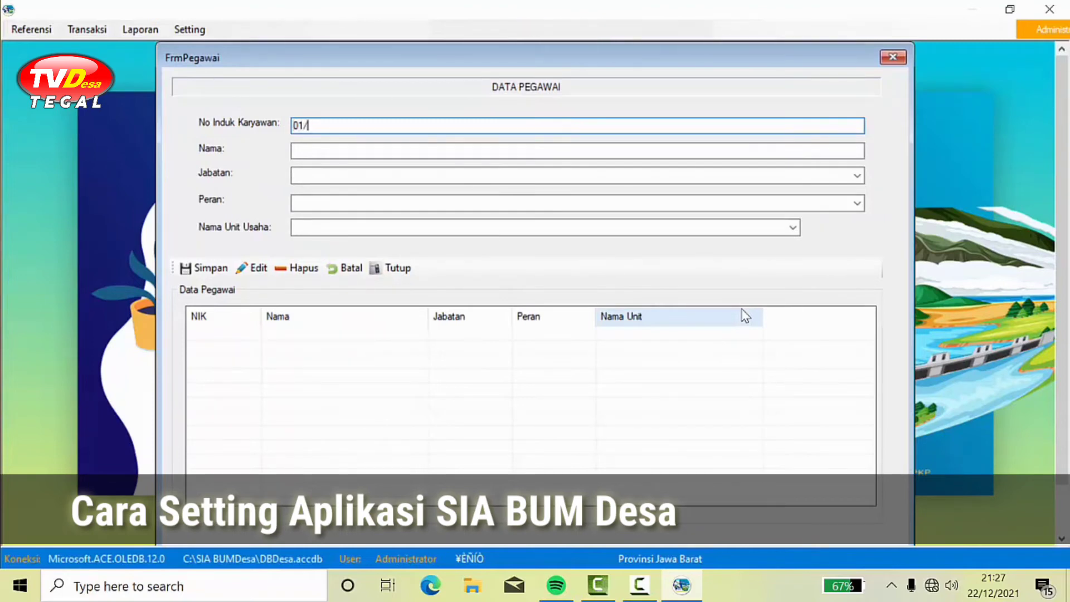
pyautogui.press('capslock')
pyautogui.write('DIR')
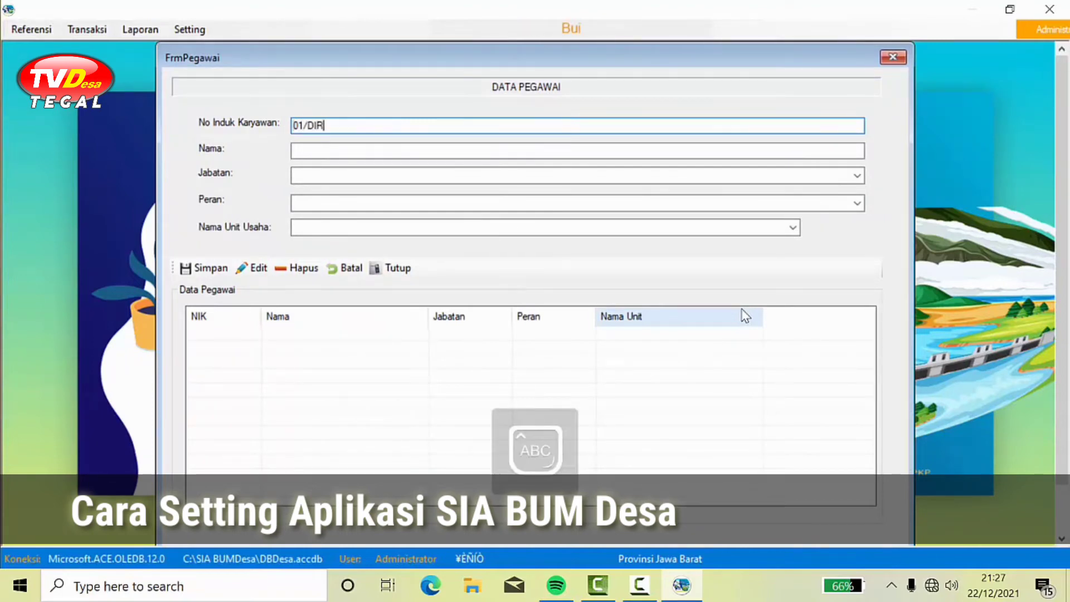
pyautogui.write('/')
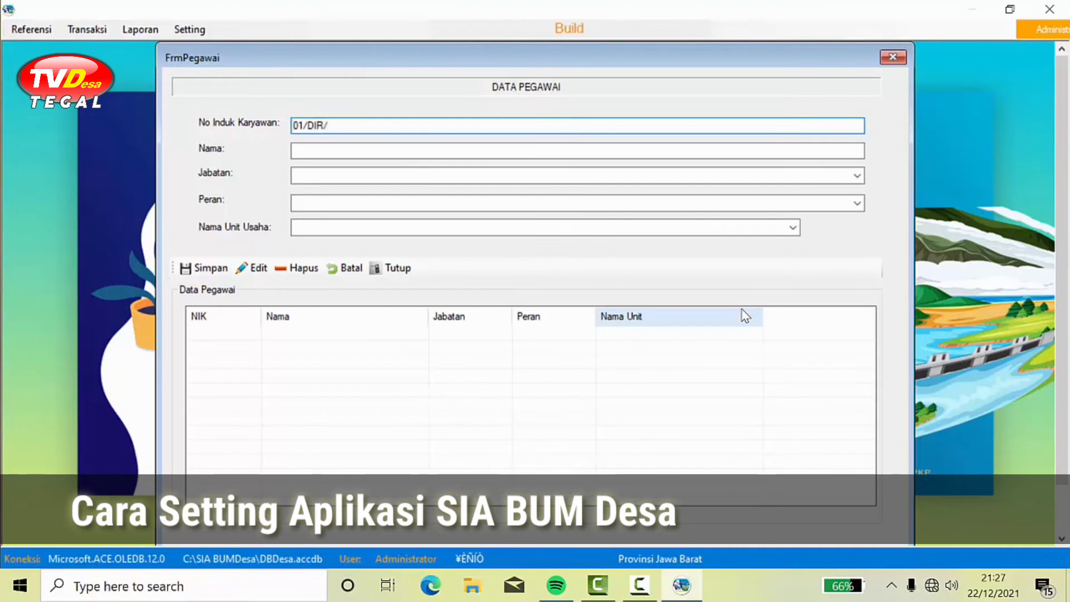
pyautogui.write('21')
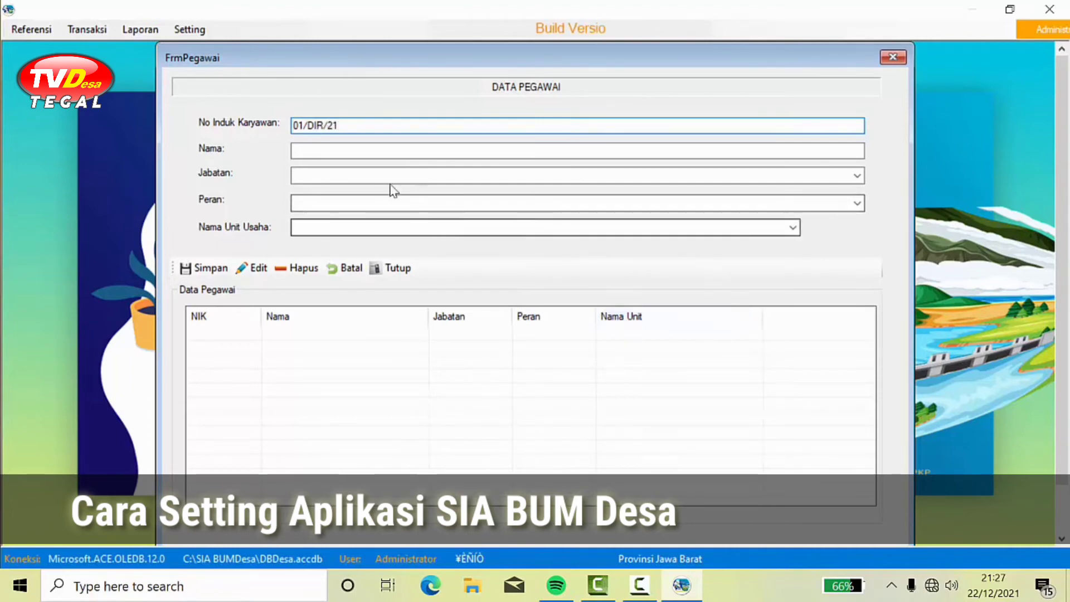
pyautogui.click(379, 150)
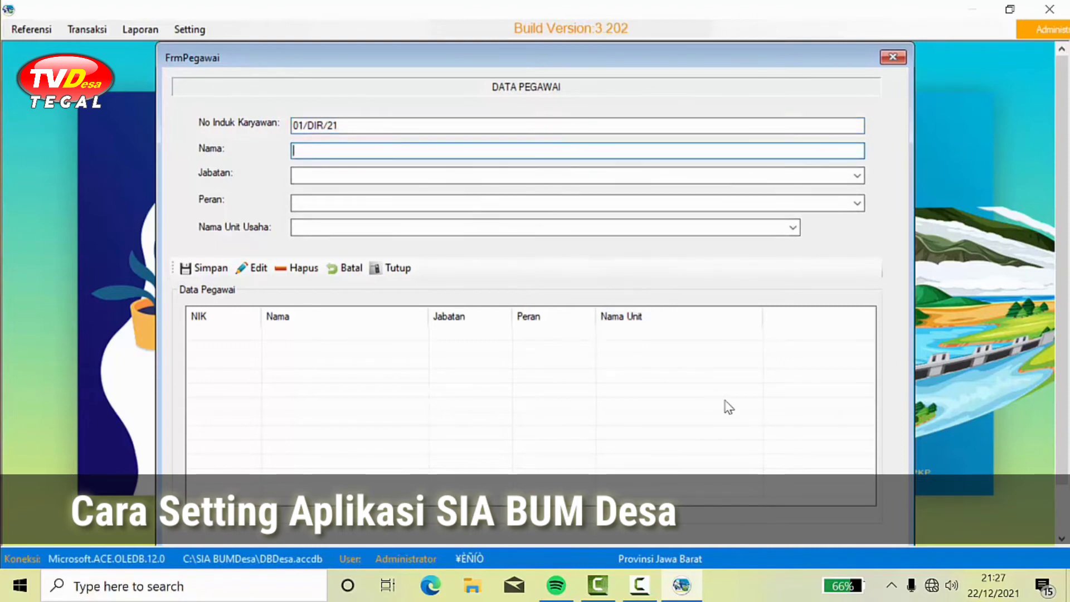
pyautogui.write('AMAN')
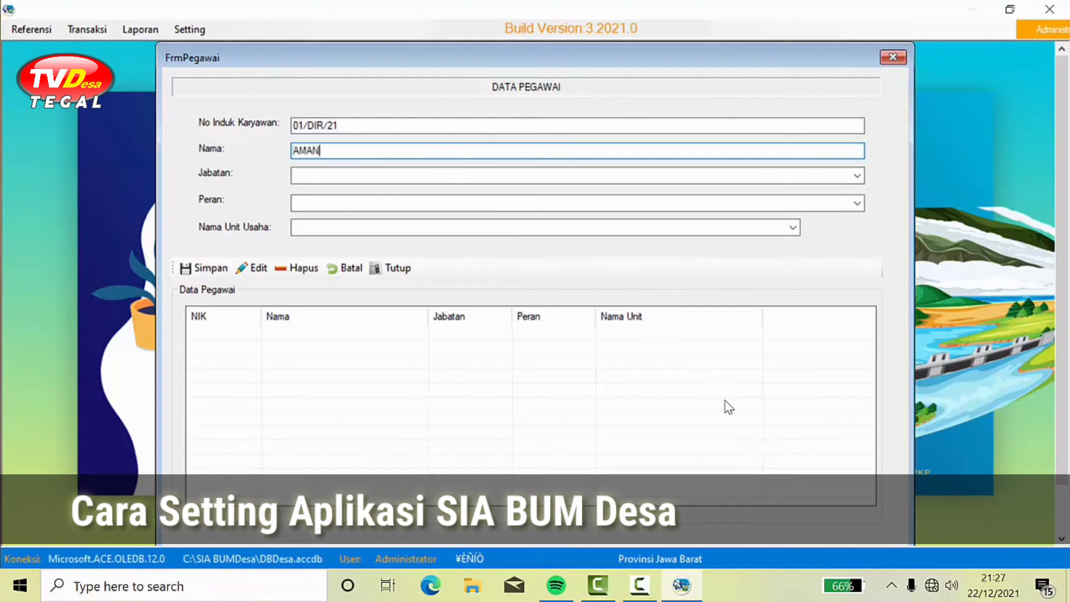
pyautogui.click(858, 177)
pyautogui.click(730, 189)
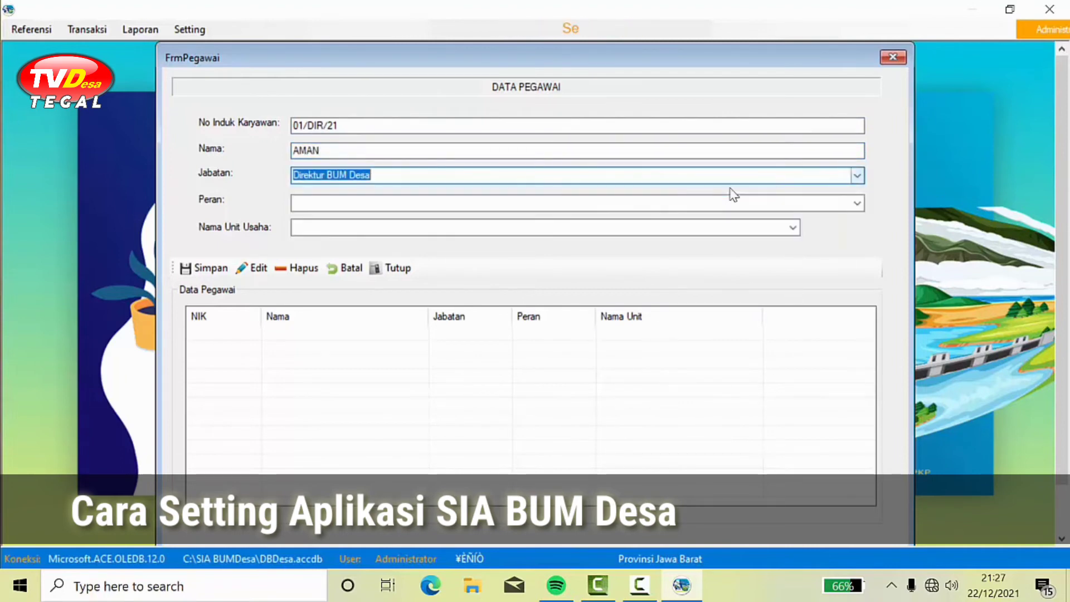
pyautogui.click(857, 204)
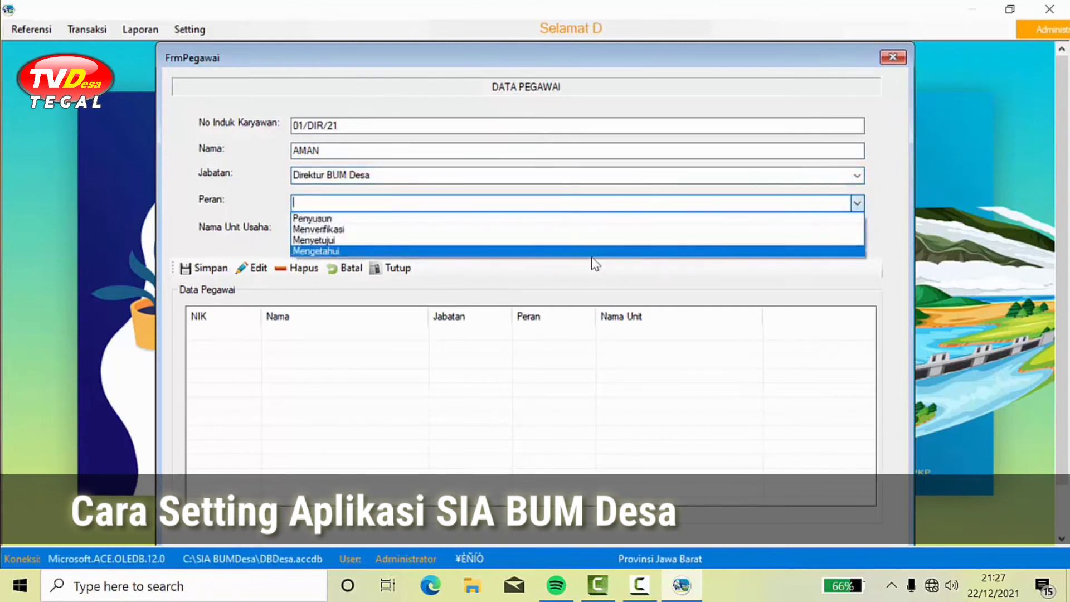
pyautogui.click(326, 242)
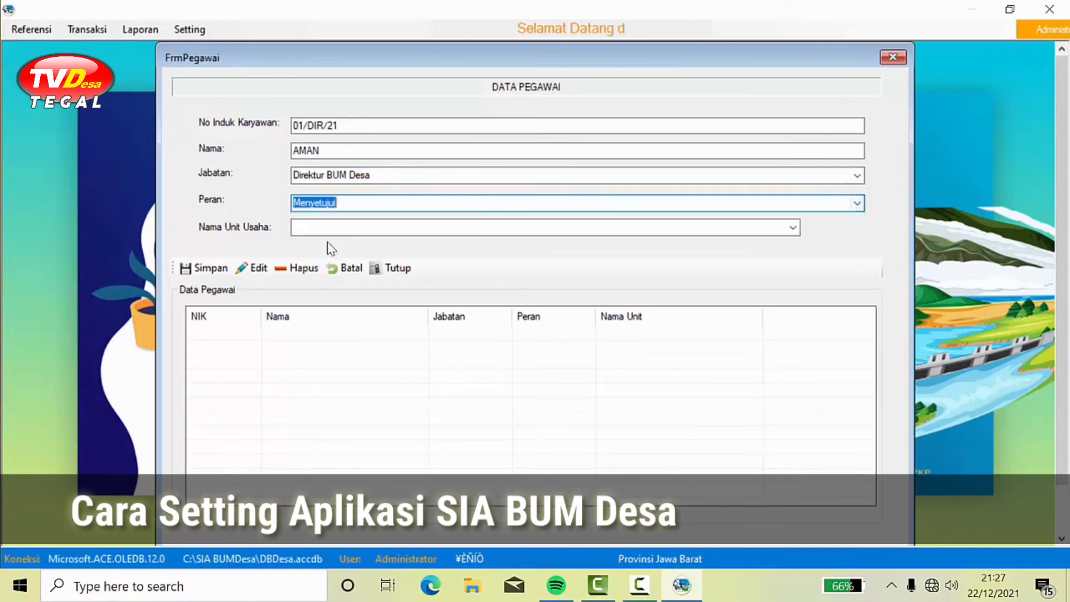
pyautogui.click(791, 227)
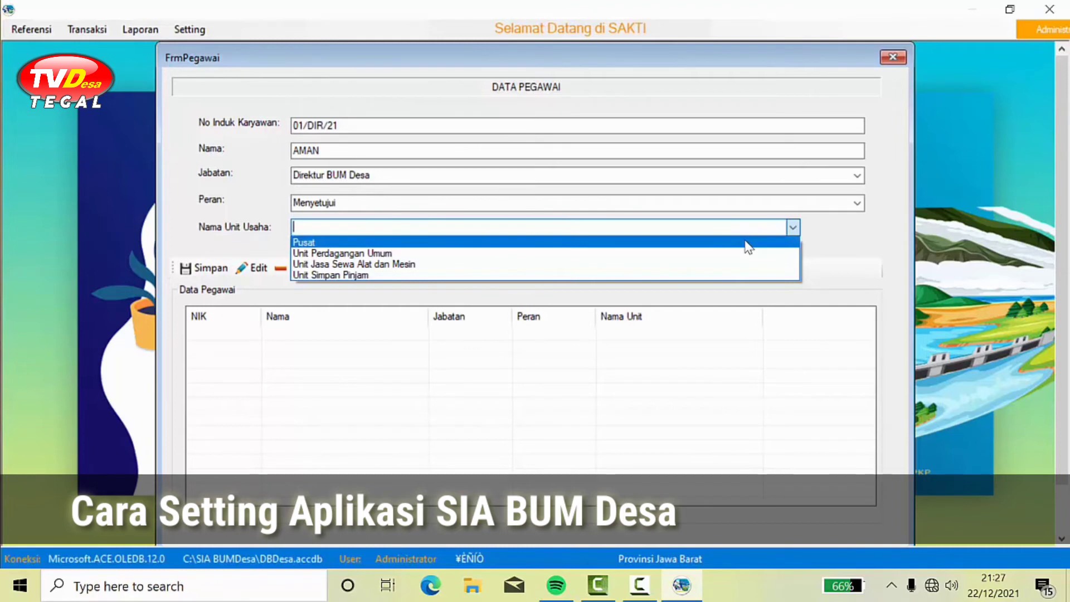
pyautogui.click(747, 244)
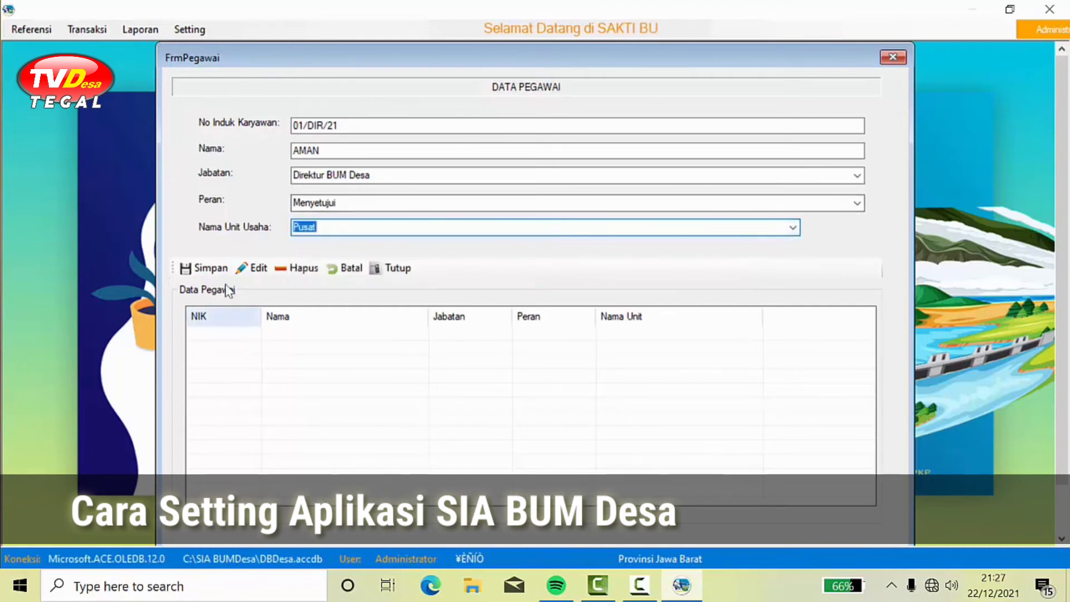
pyautogui.click(203, 268)
pyautogui.click(554, 341)
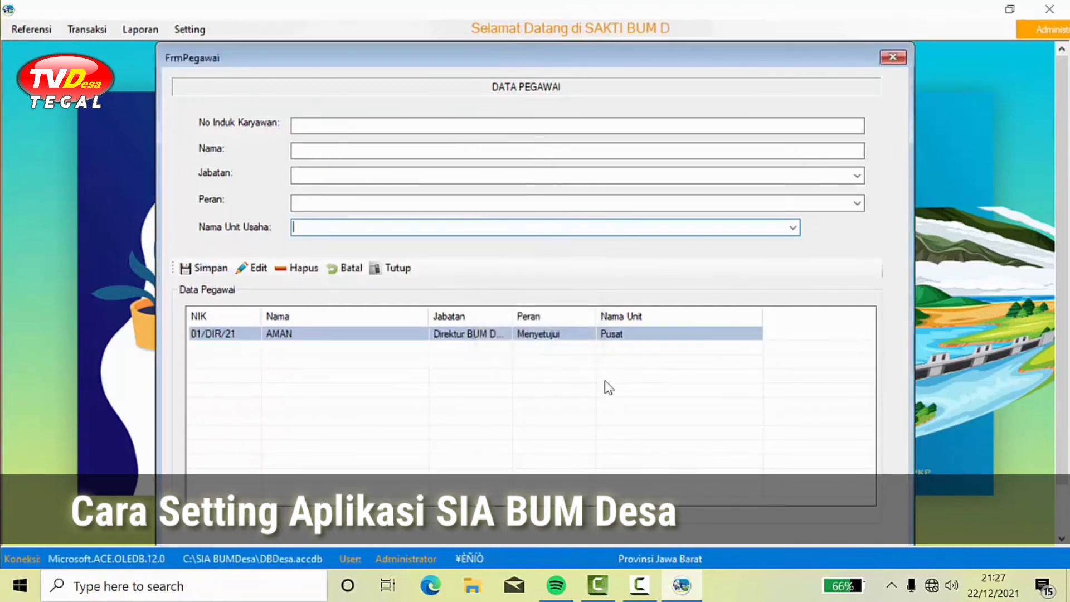
# Step: Save the second employee as Pelaksana Operasional with the Penyusun role in the Pusat unit
pyautogui.click(418, 127)
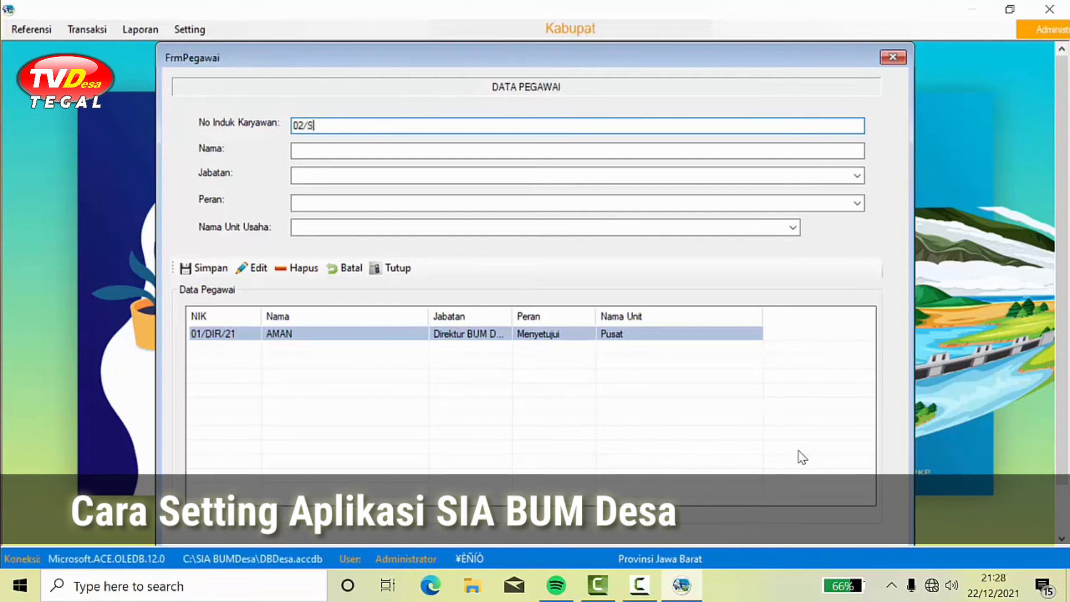
pyautogui.write('K-21')
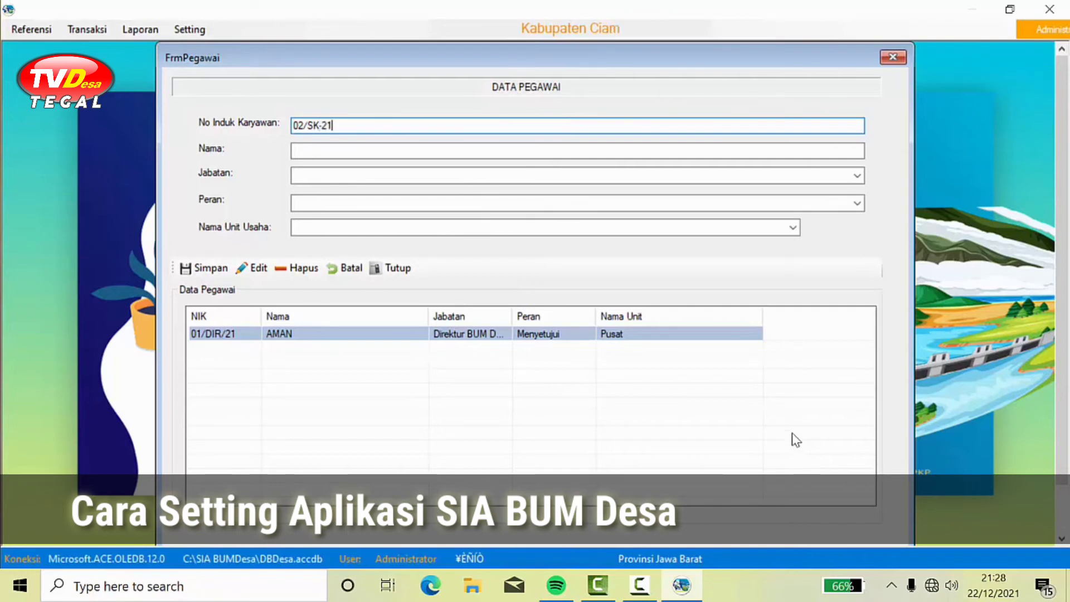
pyautogui.click(790, 148)
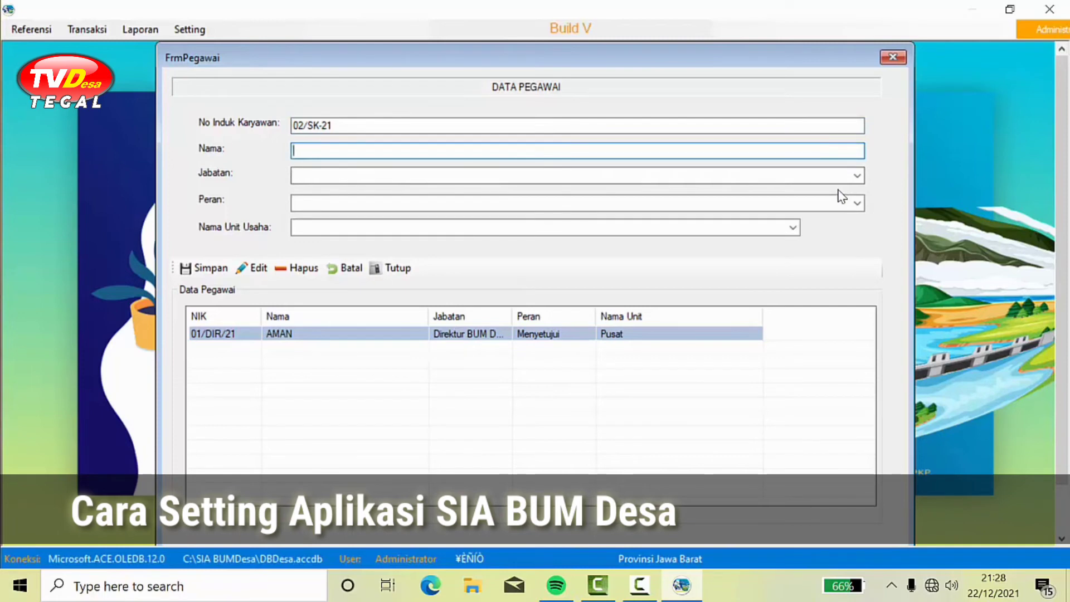
pyautogui.write('YULAN')
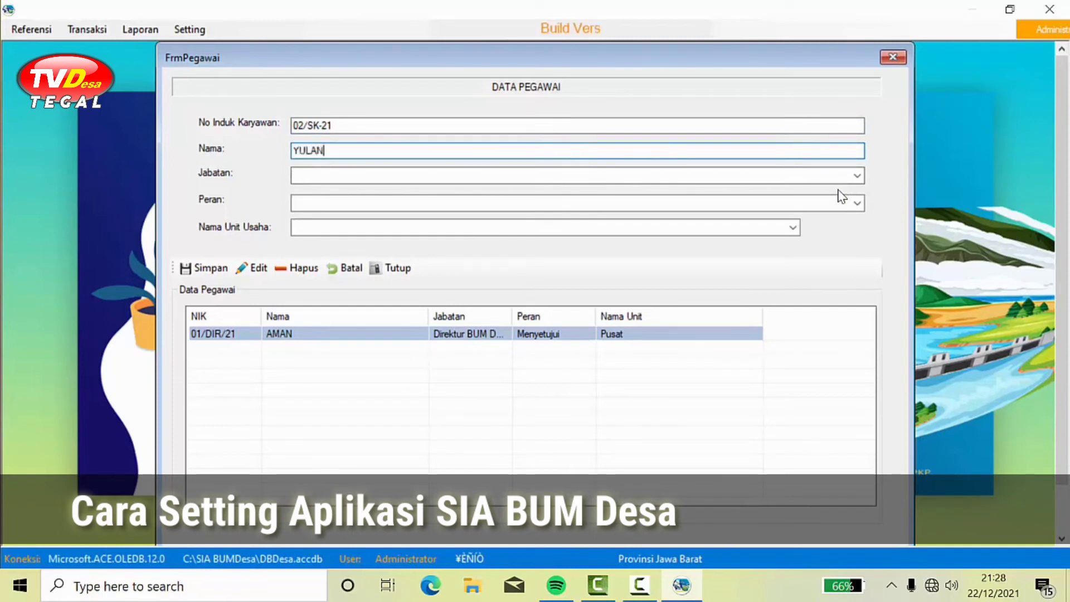
pyautogui.click(856, 177)
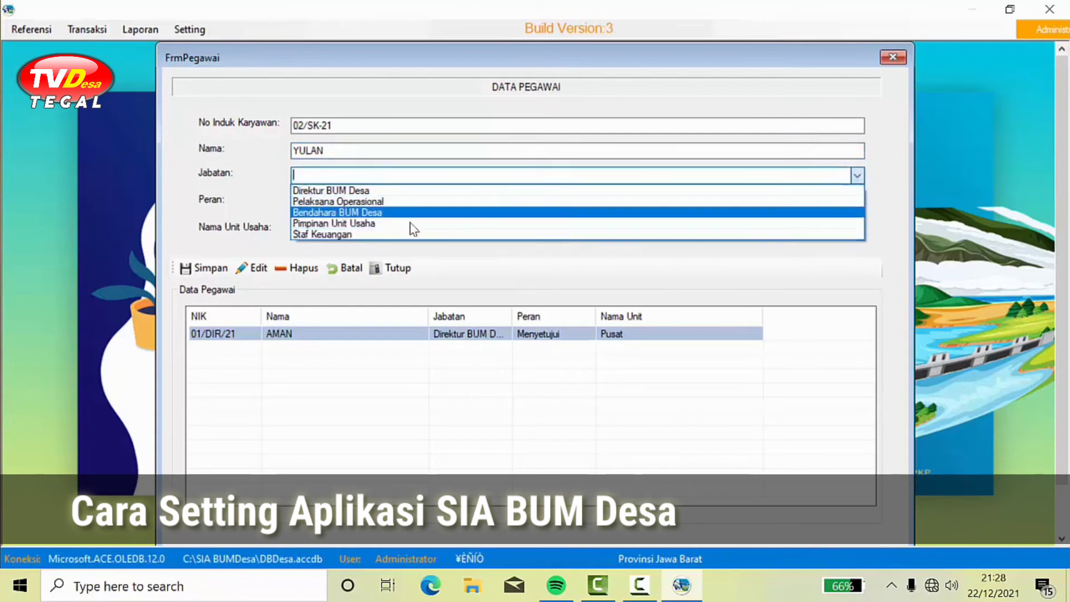
pyautogui.click(386, 202)
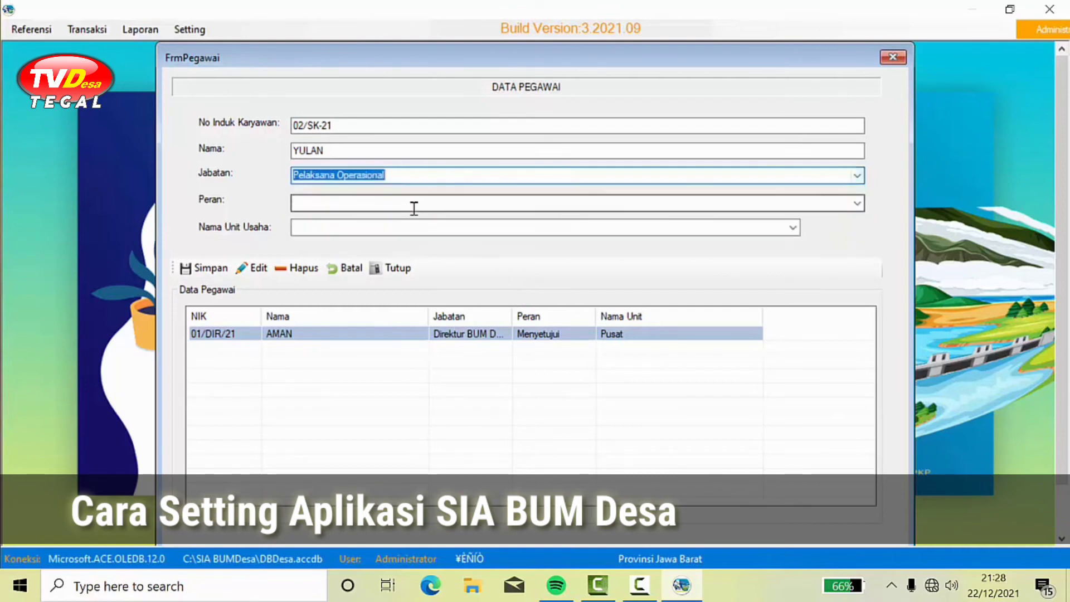
pyautogui.click(856, 205)
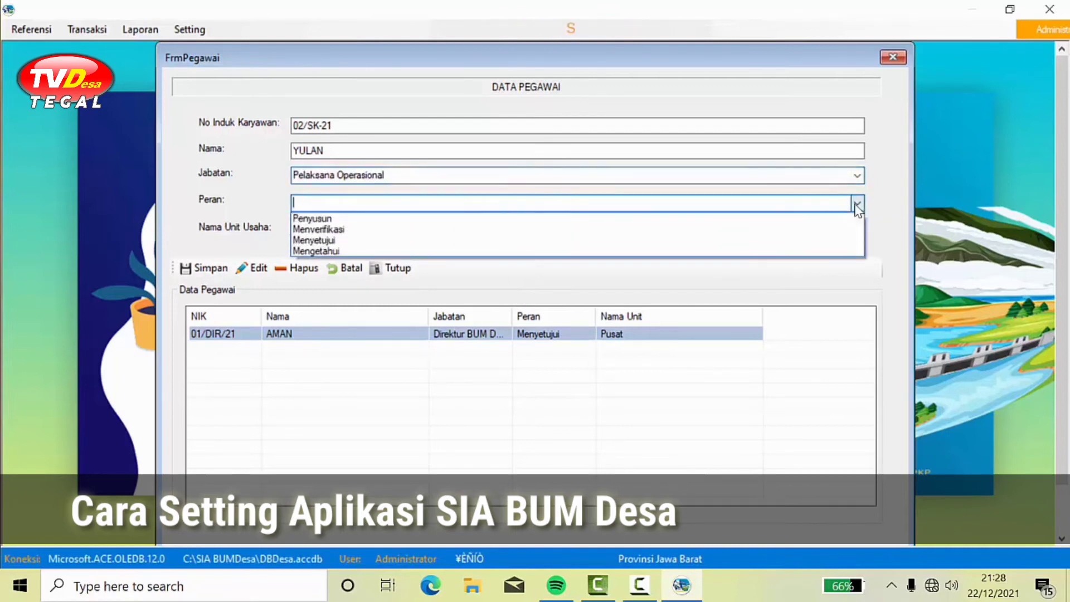
pyautogui.click(705, 219)
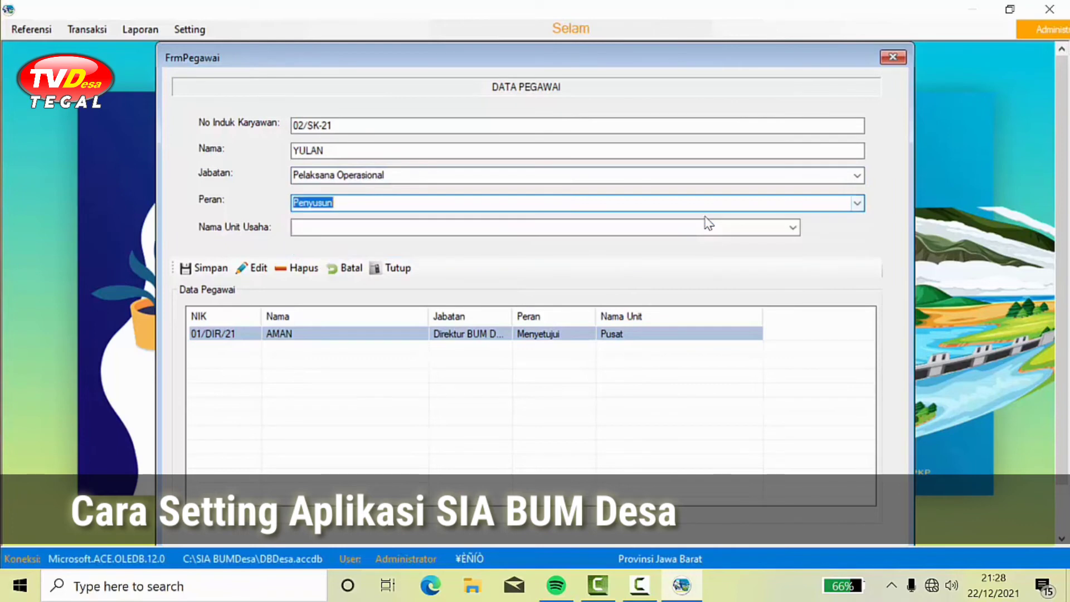
pyautogui.click(791, 229)
pyautogui.click(750, 243)
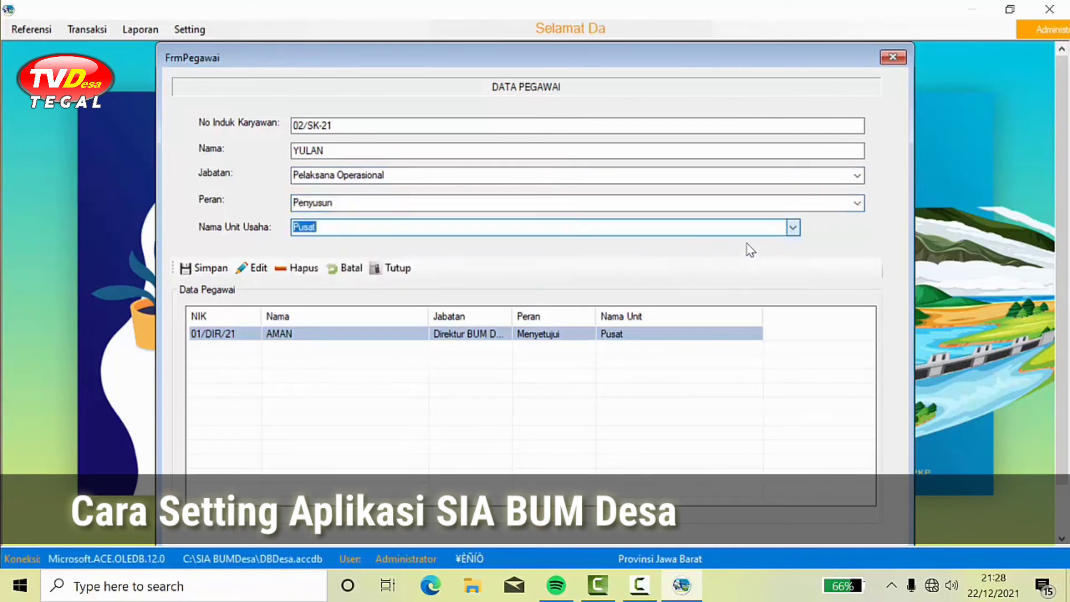
pyautogui.click(227, 269)
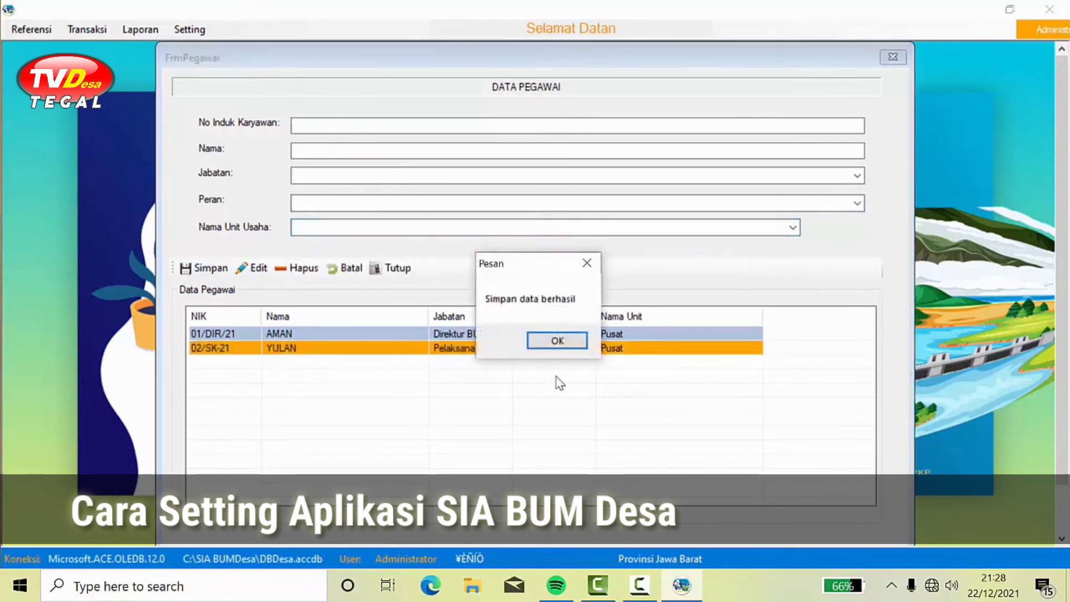
pyautogui.click(551, 340)
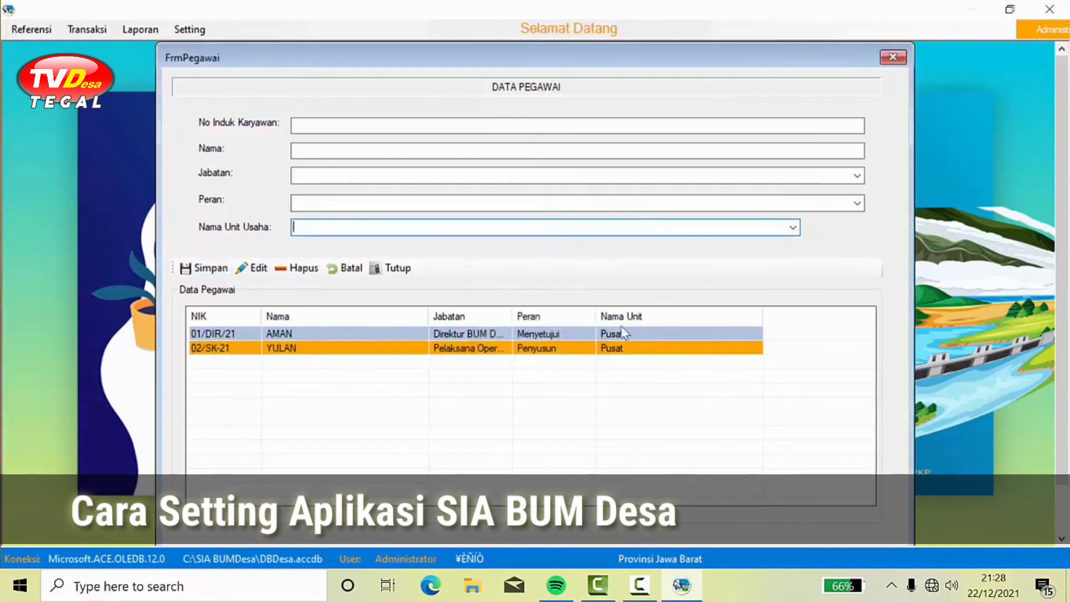
pyautogui.click(308, 125)
# Step: Save employee 03, entering their name, as Bendahara BUM Desa with the Penyusun role at Pusat
pyautogui.write('0')
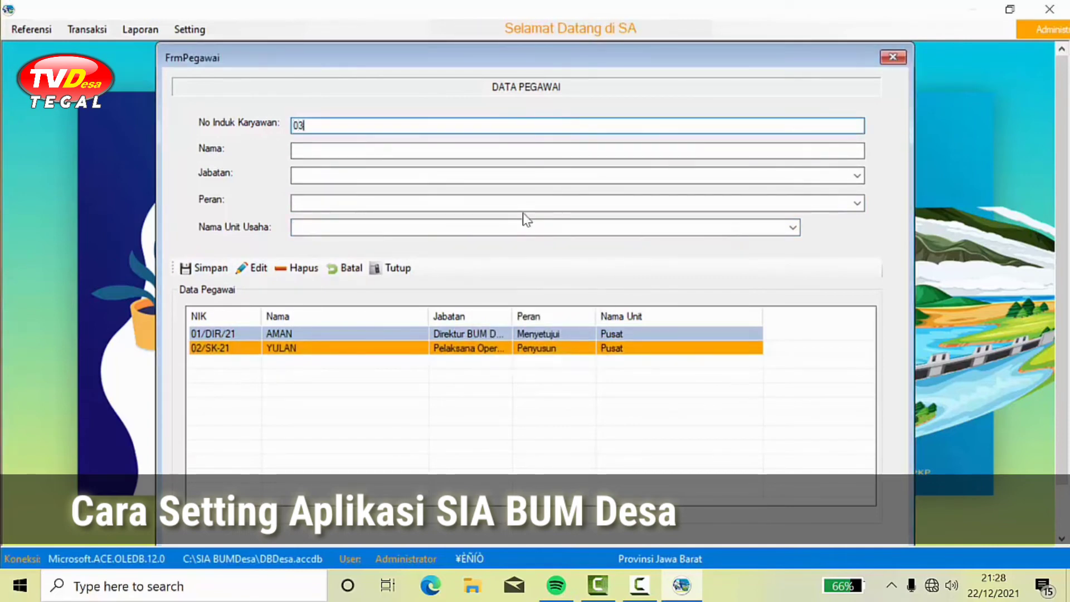
pyautogui.write('3')
pyautogui.click(588, 151)
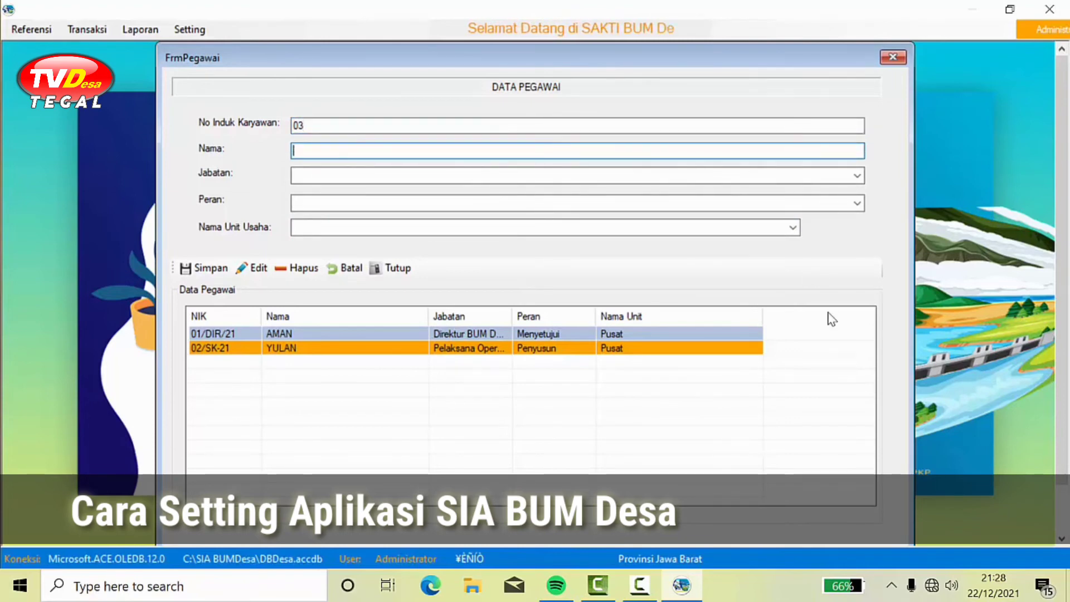
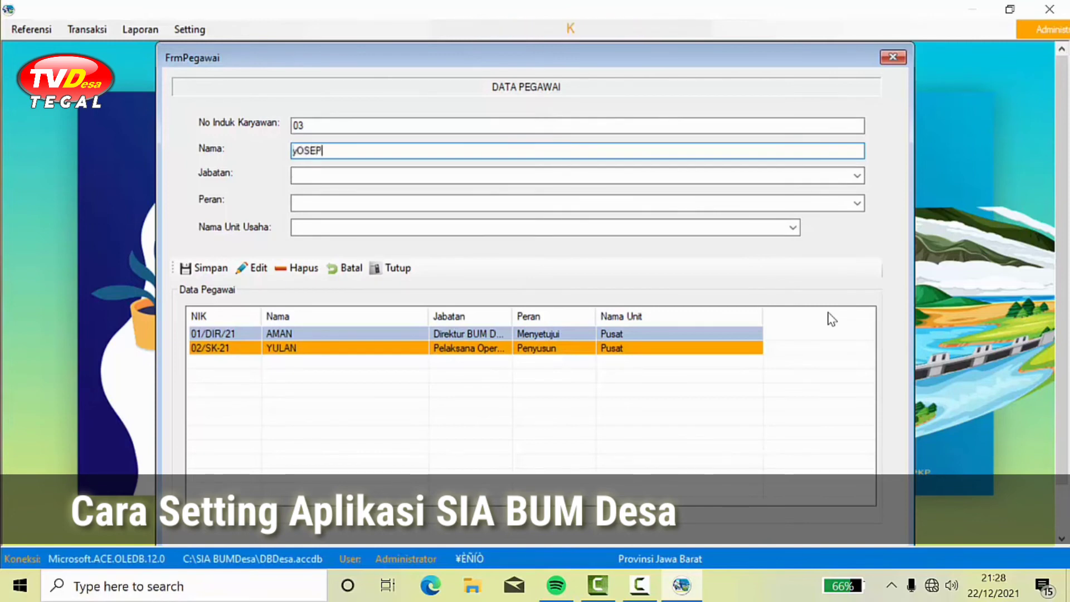
pyautogui.press('capslock')
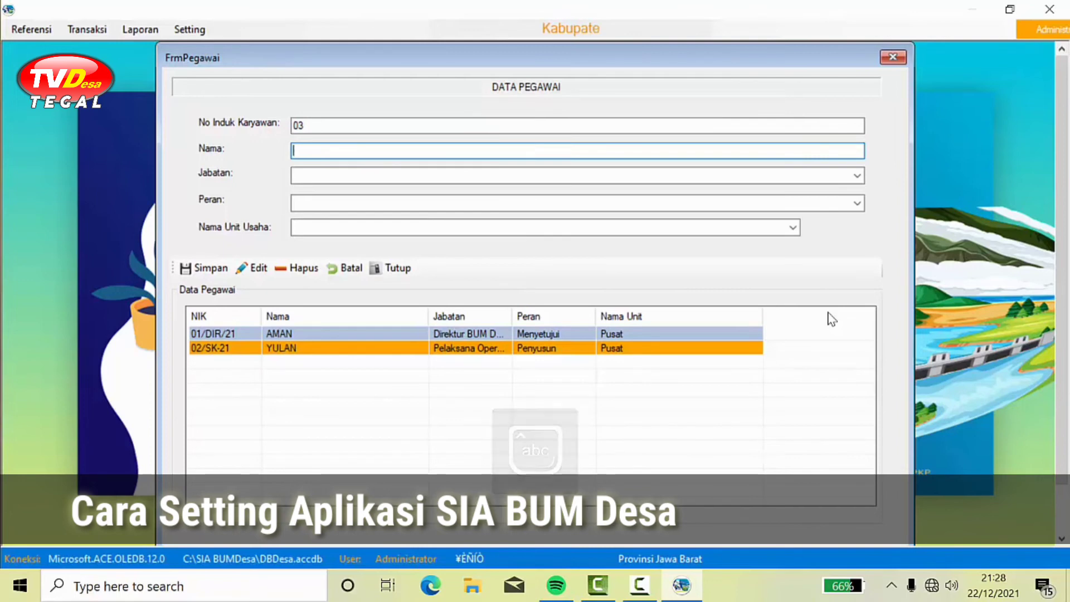
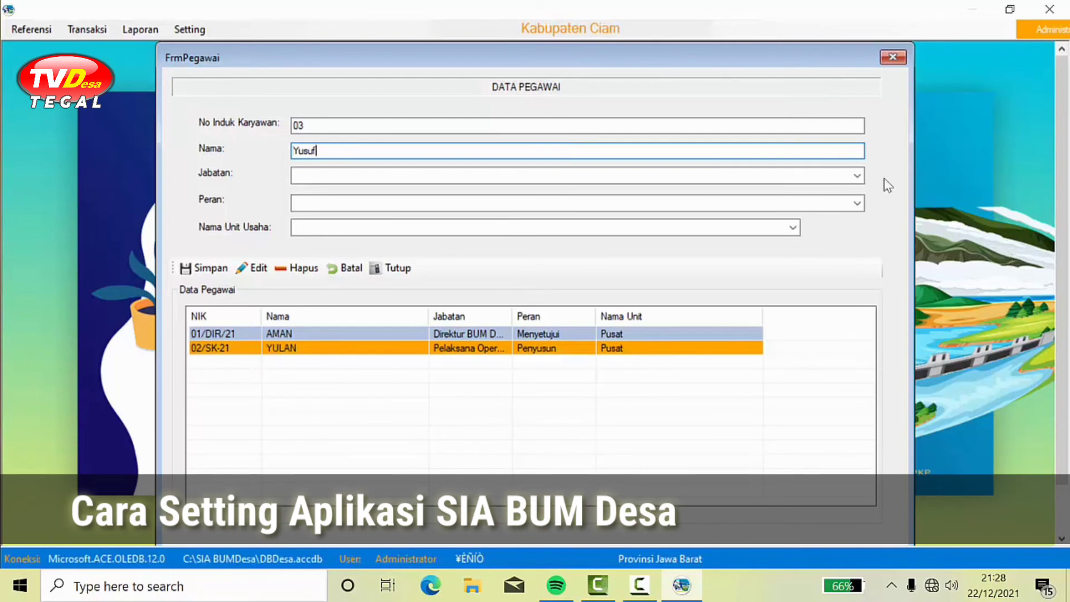
pyautogui.click(855, 177)
pyautogui.click(857, 178)
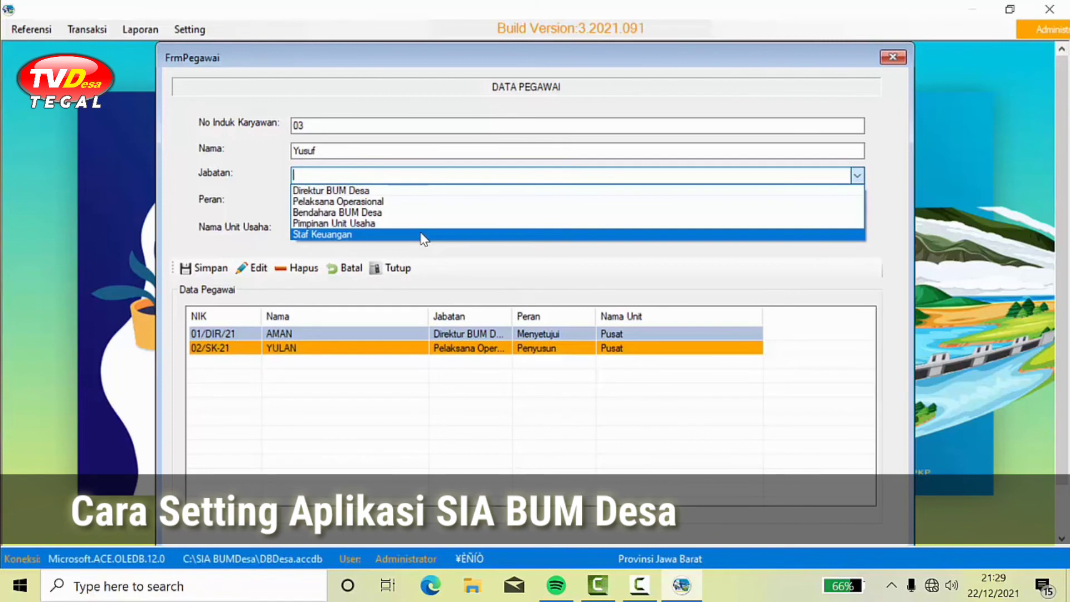
pyautogui.click(383, 213)
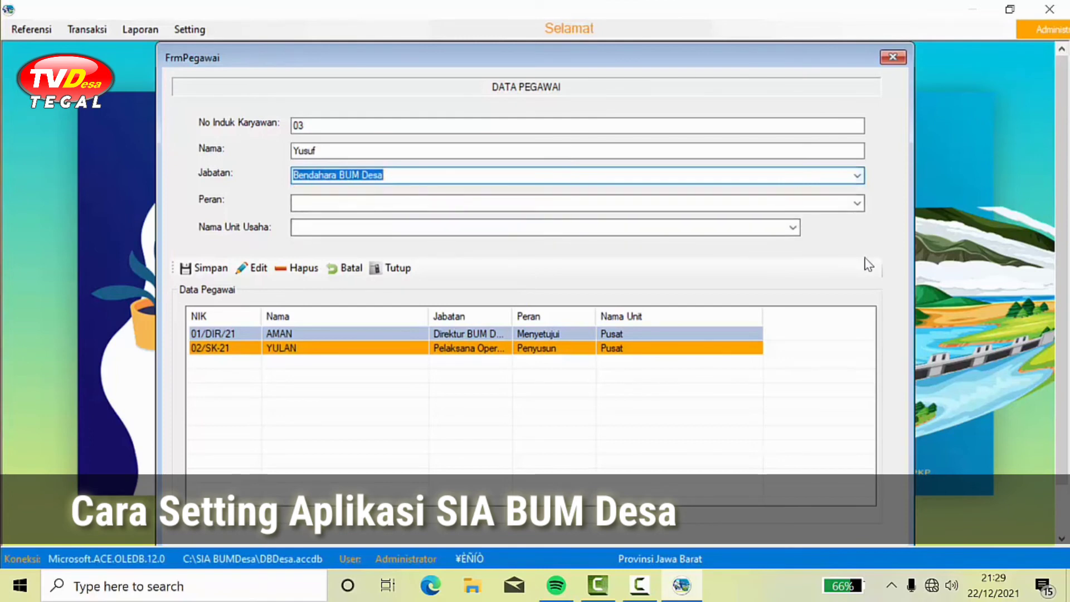
pyautogui.click(857, 203)
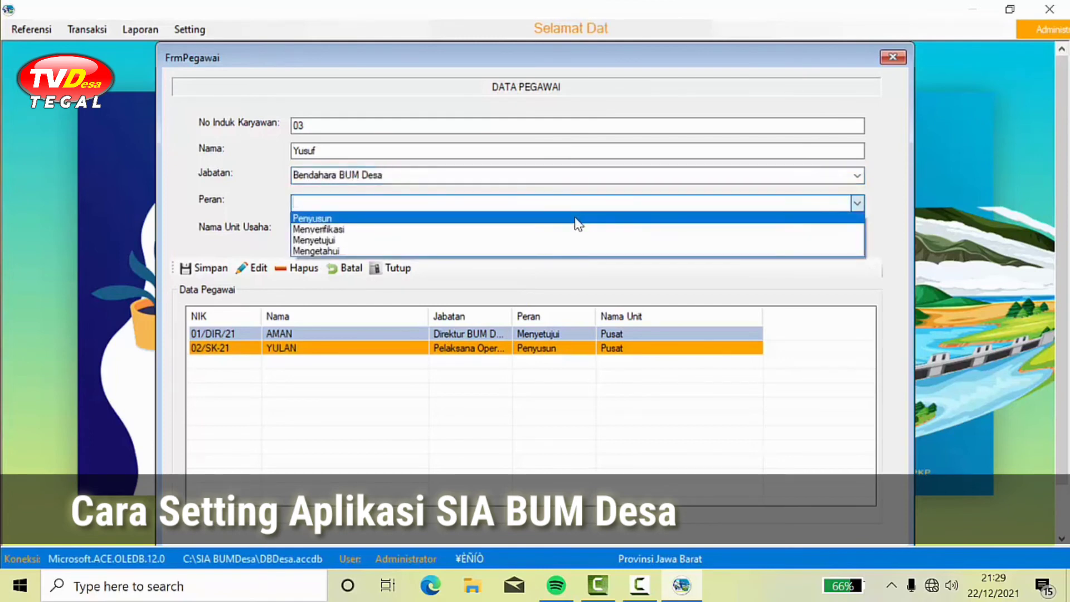
pyautogui.click(441, 219)
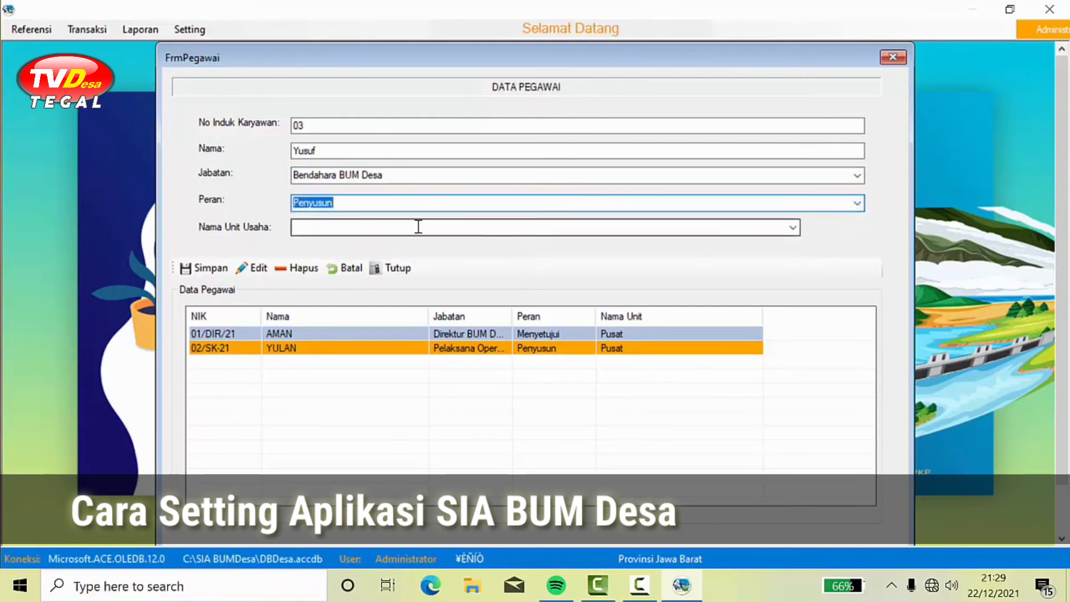
pyautogui.click(792, 227)
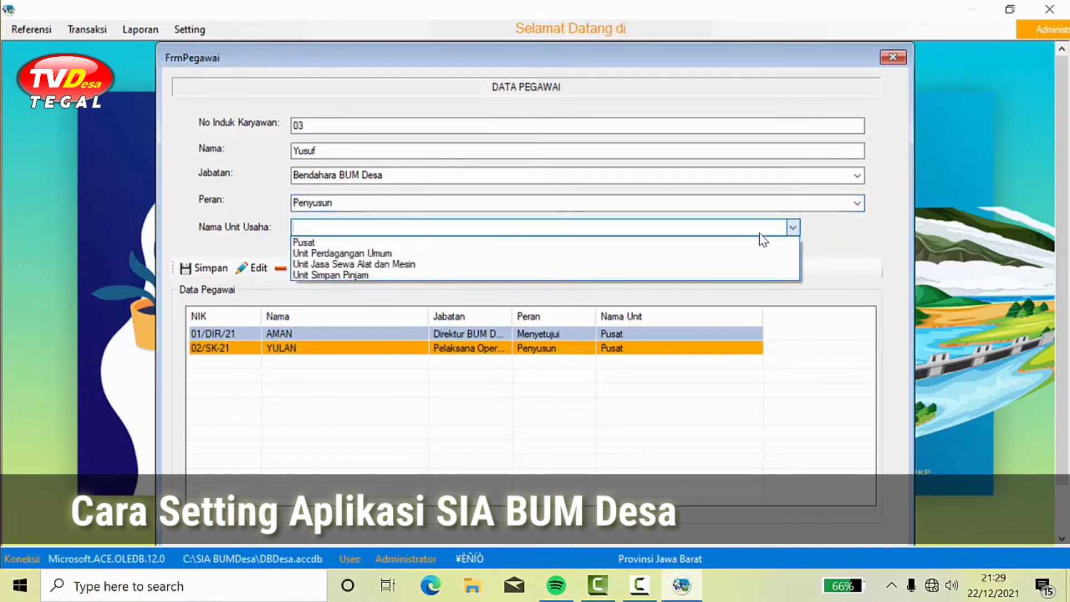
pyautogui.click(748, 247)
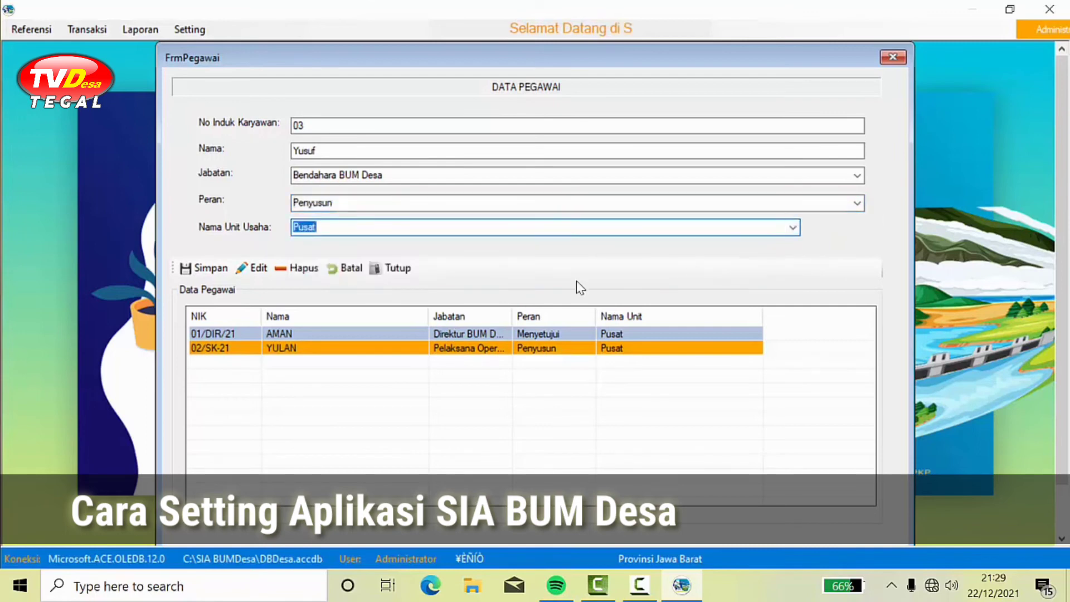
pyautogui.click(198, 267)
pyautogui.click(543, 336)
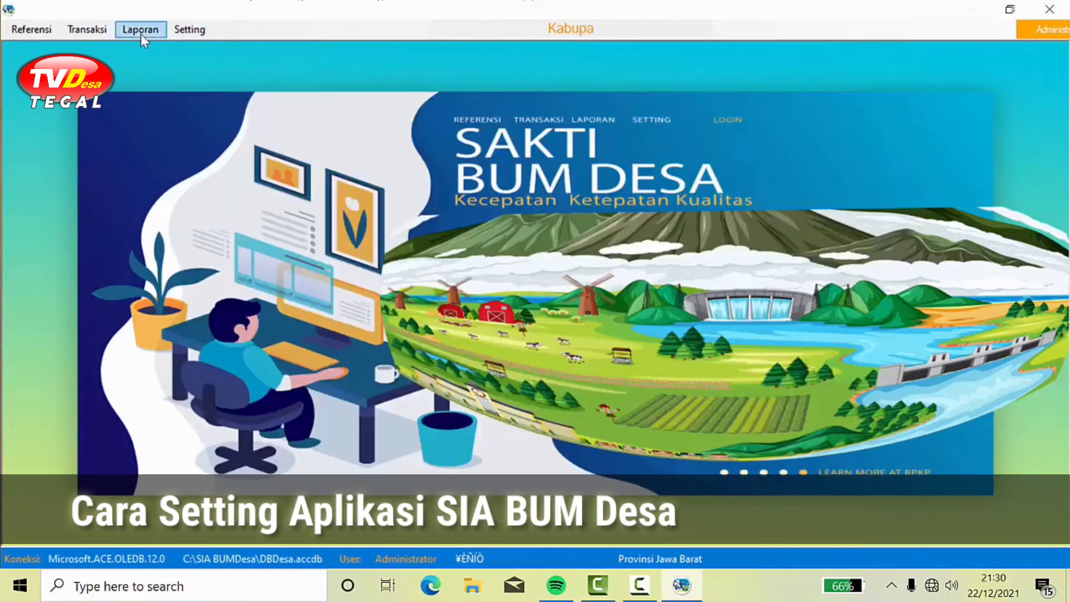
# Step: View the Posisi Keuangan report to check the Direktur and Bendahara signatories, then close it
pyautogui.click(140, 30)
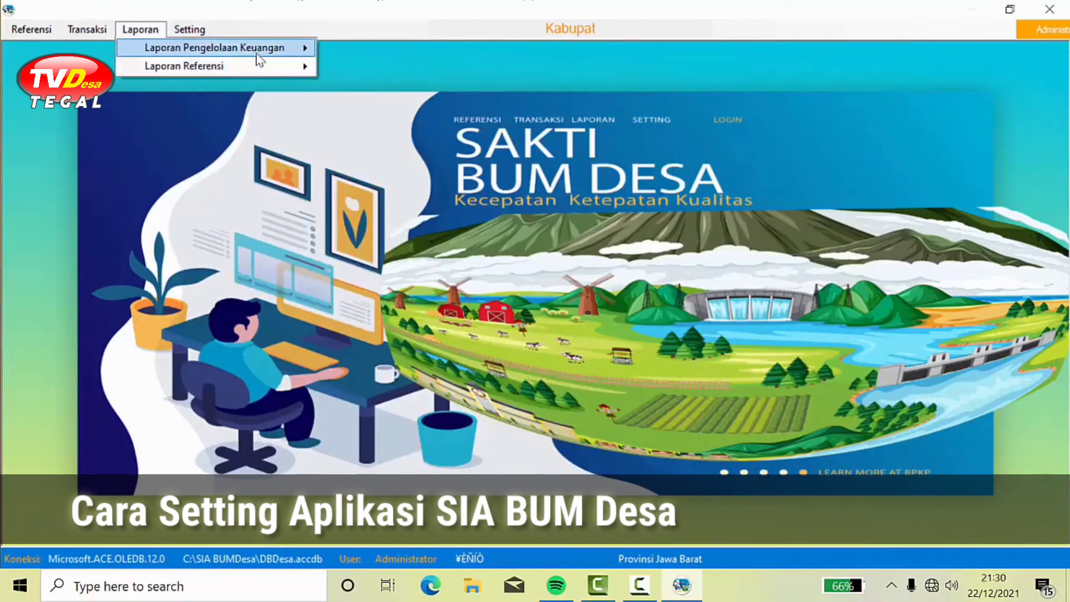
pyautogui.moveTo(259, 50)
pyautogui.click(360, 49)
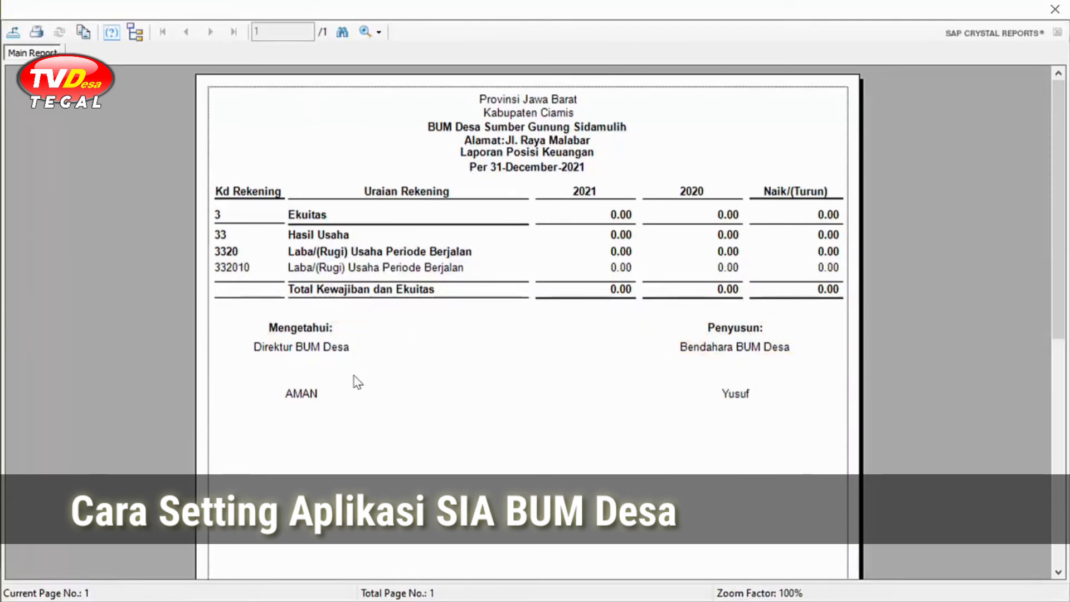
pyautogui.scroll(-3, 334, 399)
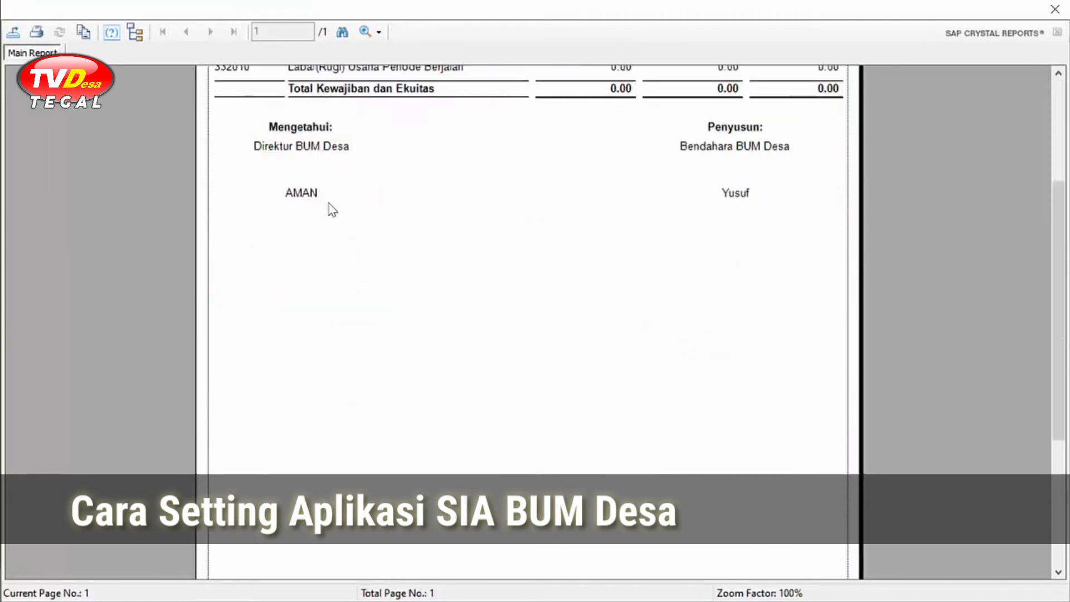
pyautogui.scroll(-1, 390, 256)
pyautogui.scroll(4, 413, 290)
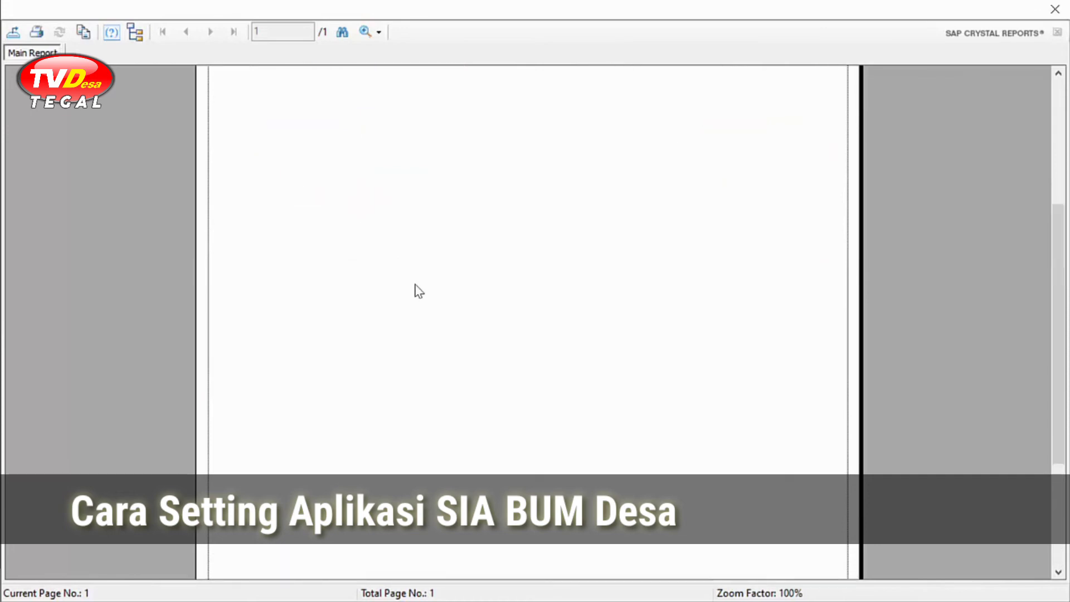
pyautogui.scroll(-1, 412, 337)
pyautogui.scroll(1, 410, 336)
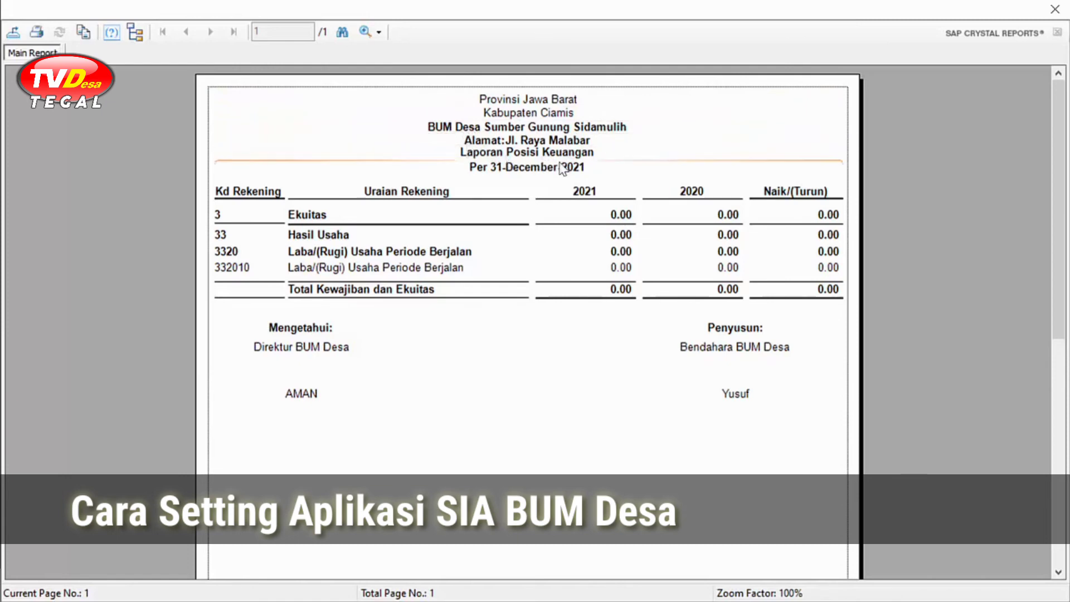
pyautogui.click(1055, 9)
pyautogui.click(140, 29)
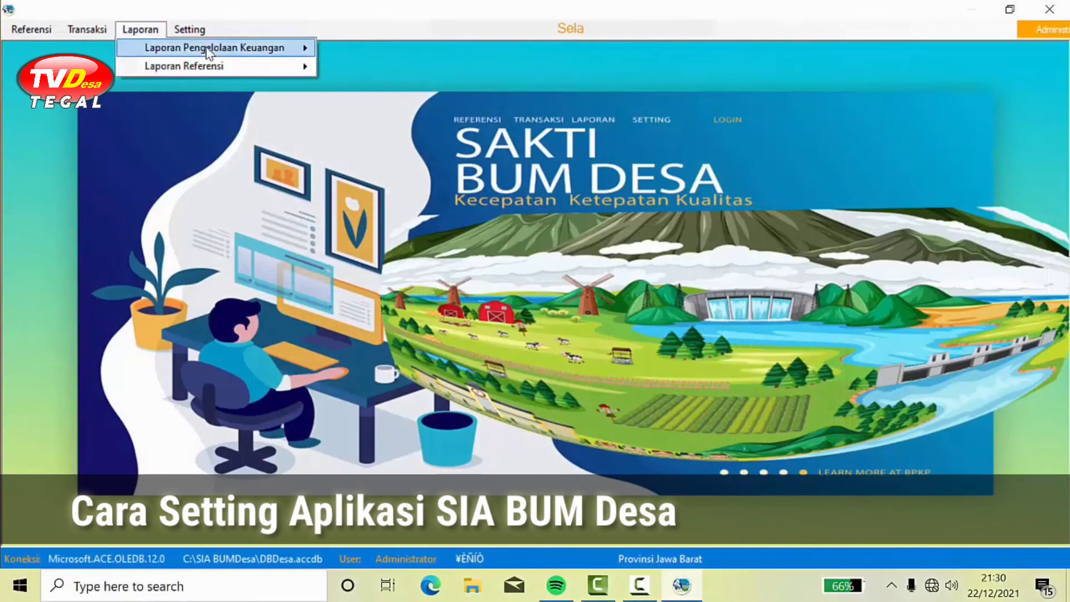
pyautogui.moveTo(218, 51)
pyautogui.moveTo(426, 68)
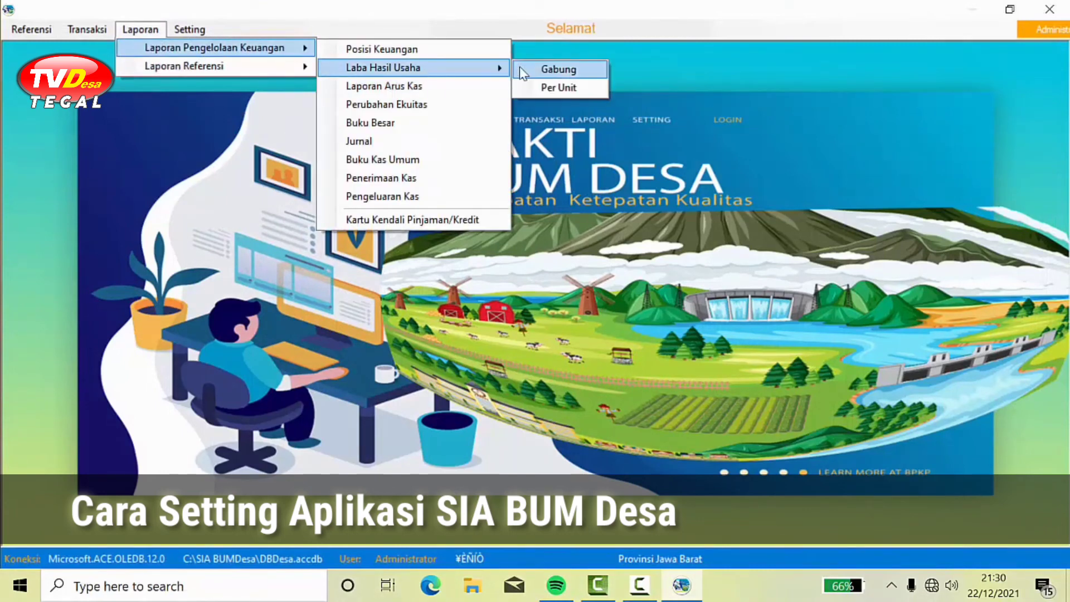
pyautogui.click(554, 71)
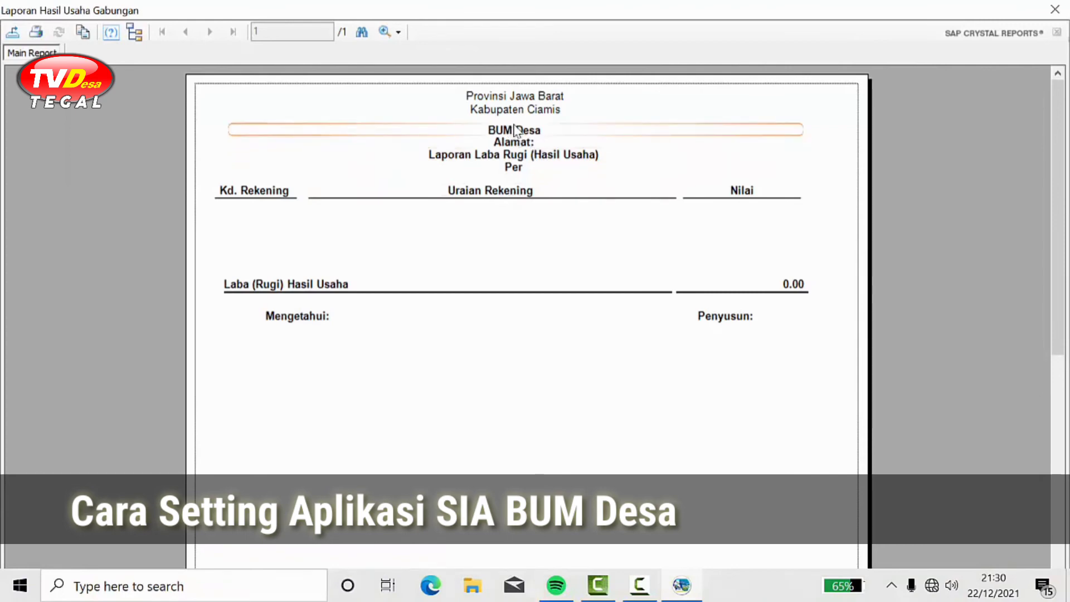
pyautogui.click(1056, 9)
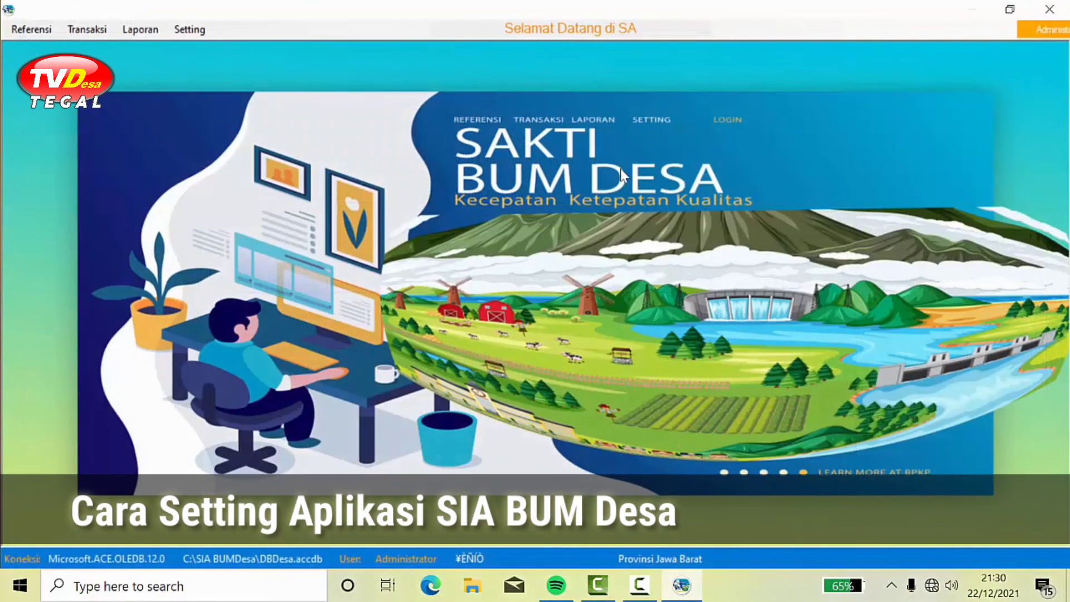
# Step: Open Data Rekening from Referensi to show the chart of accounts
pyautogui.click(28, 34)
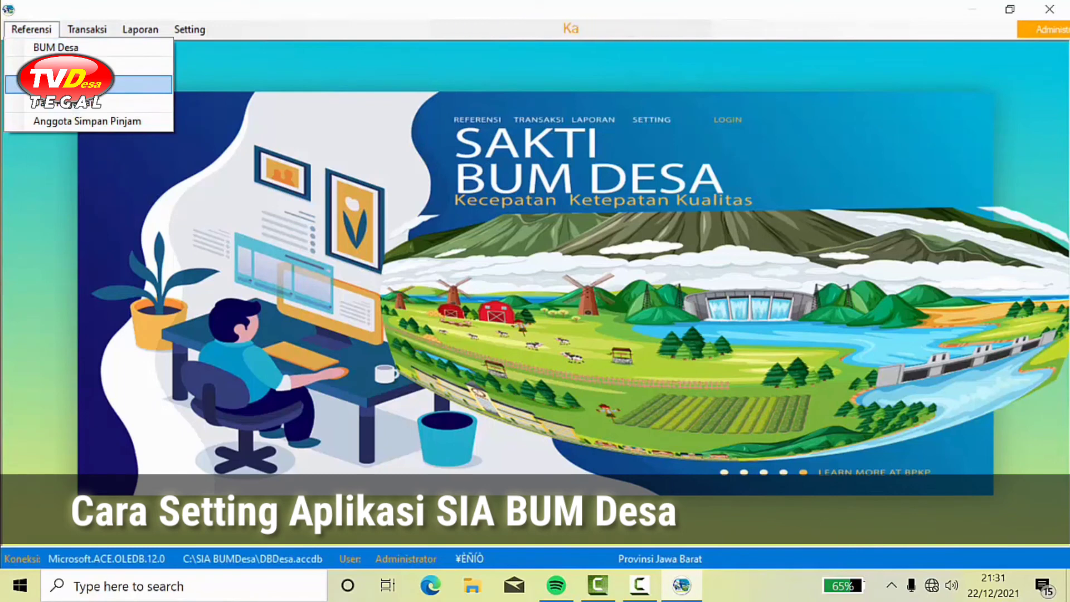
pyautogui.click(83, 84)
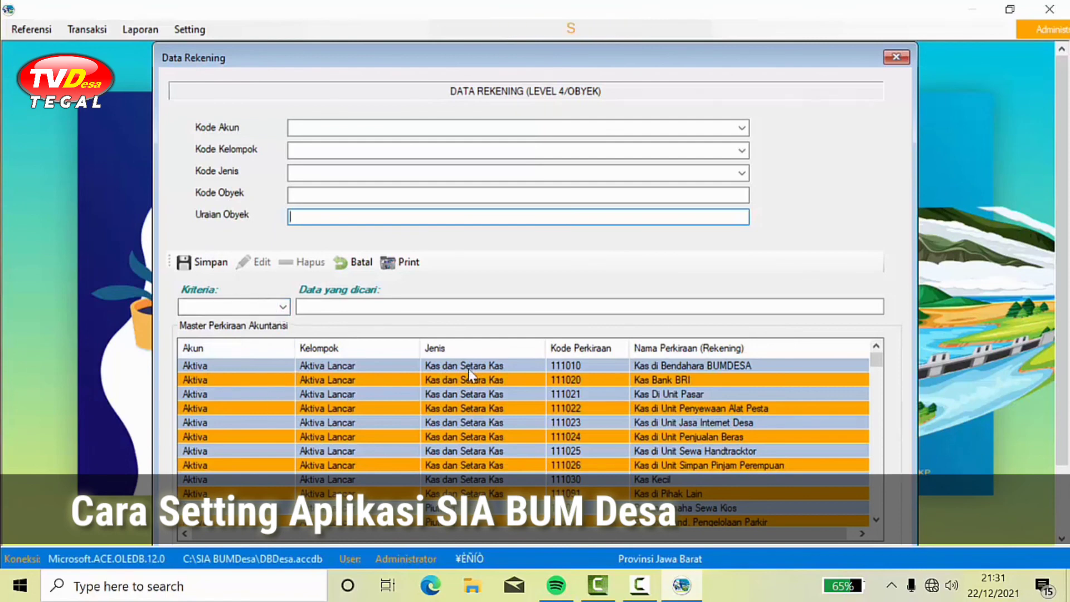
# Step: Load account 111020 Kas Bank BRI into the account form
pyautogui.click(685, 367)
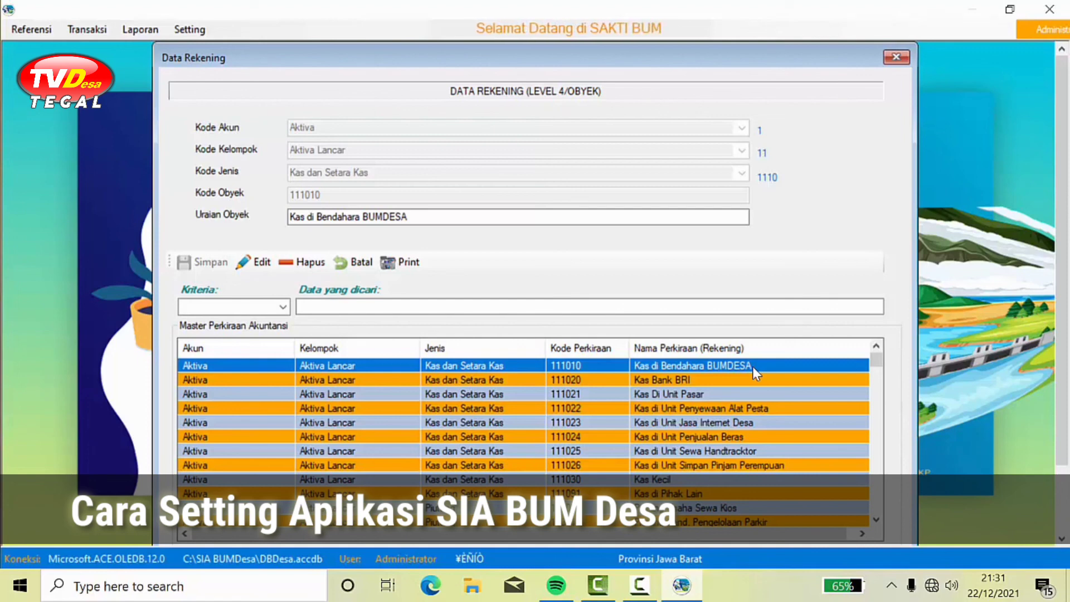
pyautogui.click(688, 381)
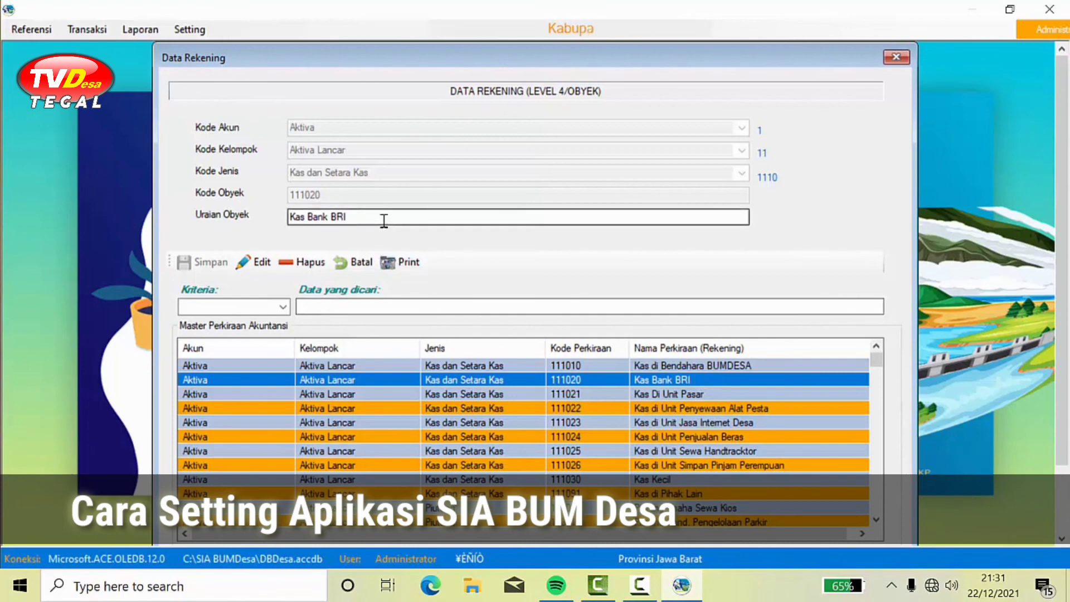
pyautogui.doubleClick(337, 216)
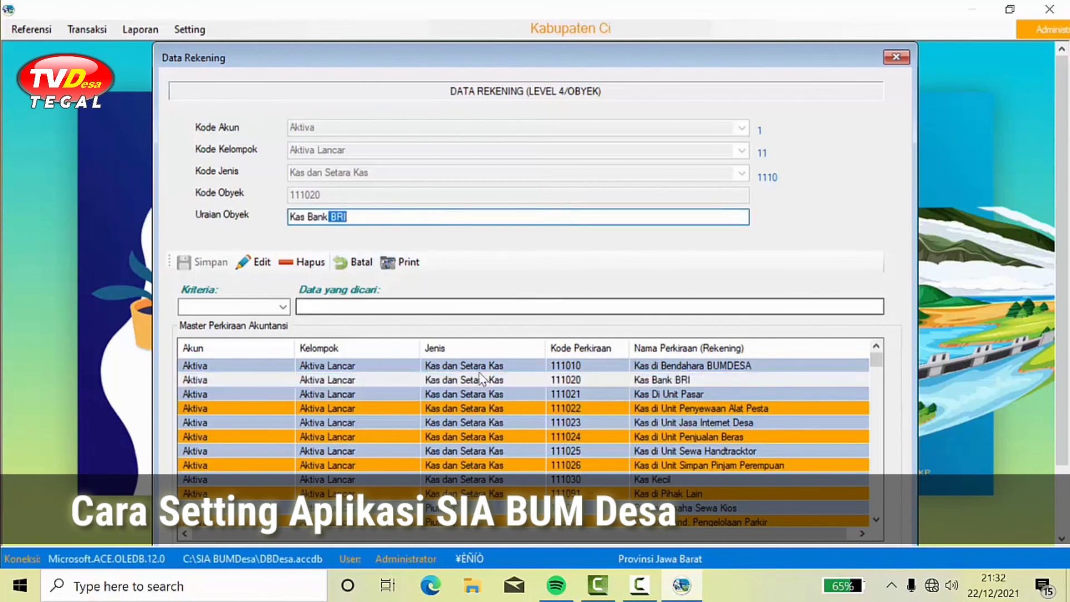
pyautogui.click(466, 393)
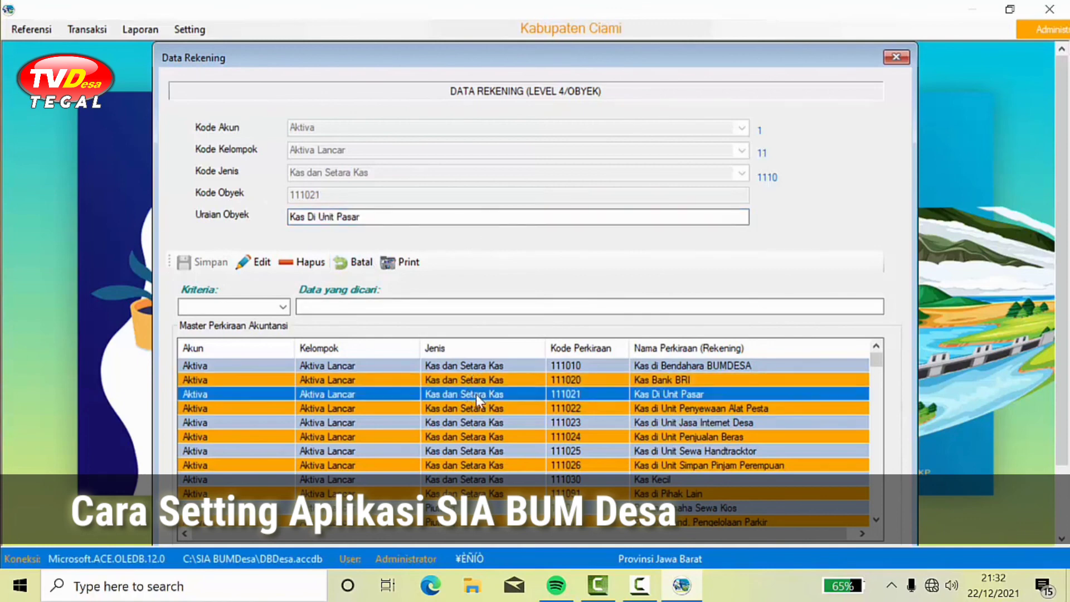
pyautogui.click(485, 371)
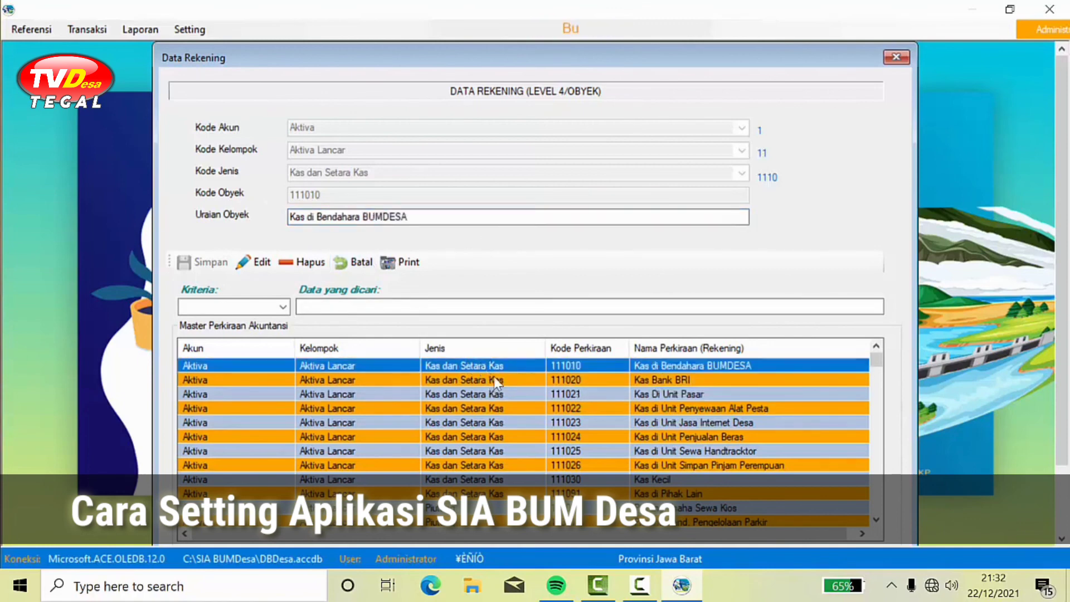
pyautogui.click(650, 380)
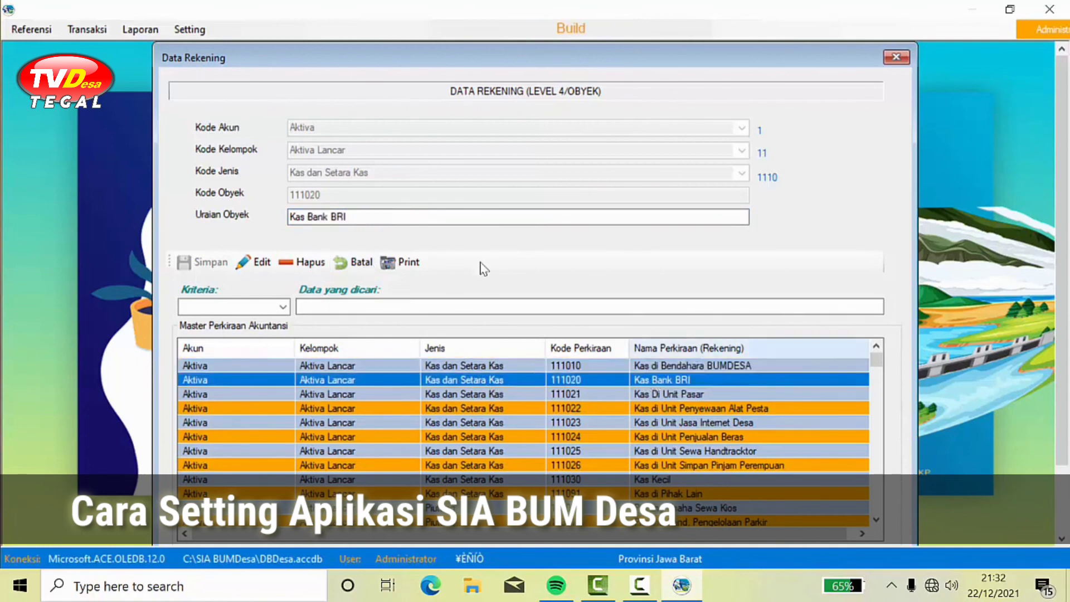
pyautogui.doubleClick(336, 217)
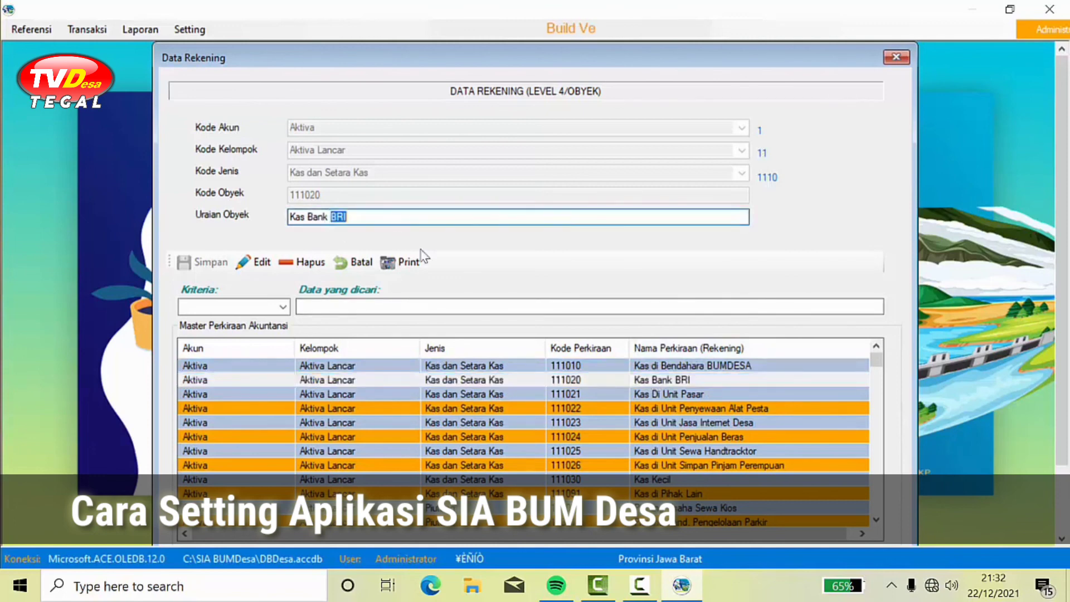
pyautogui.click(628, 383)
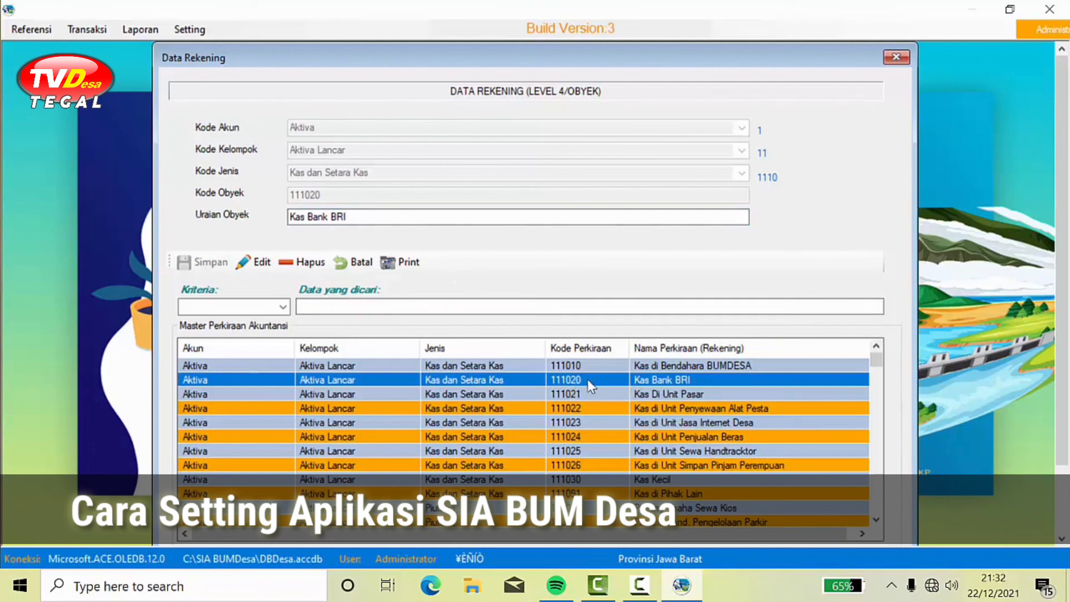
# Step: Replace BRI with BJB in Uraian Obyek, save it, and accept 'Ubah data berhasil'
pyautogui.click(330, 217)
pyautogui.moveTo(331, 217); pyautogui.dragTo(453, 230)
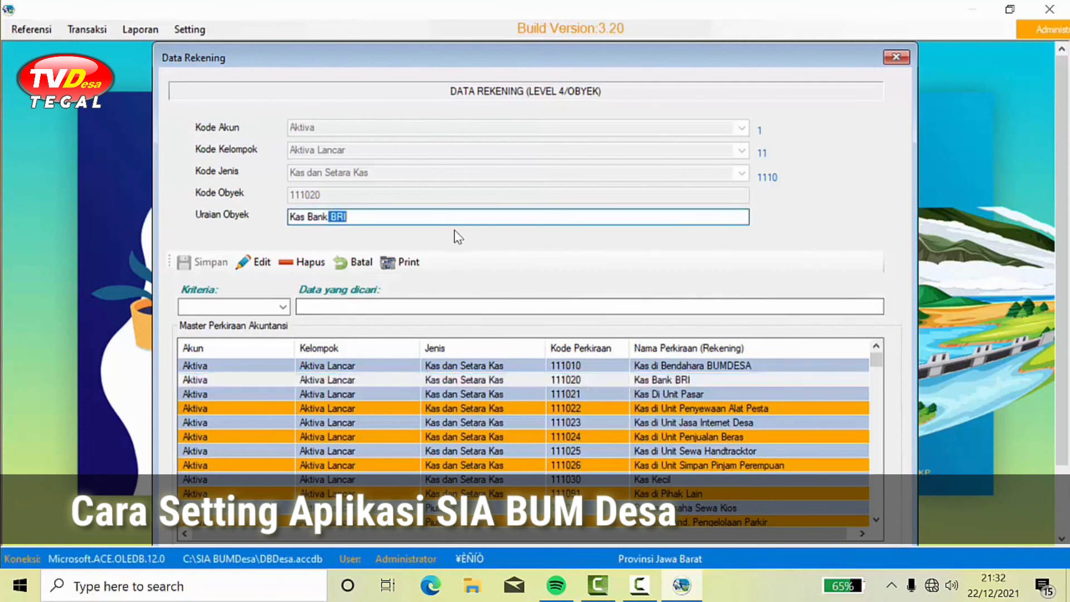
pyautogui.press('BackSpace')
pyautogui.press('capslock')
pyautogui.write('B')
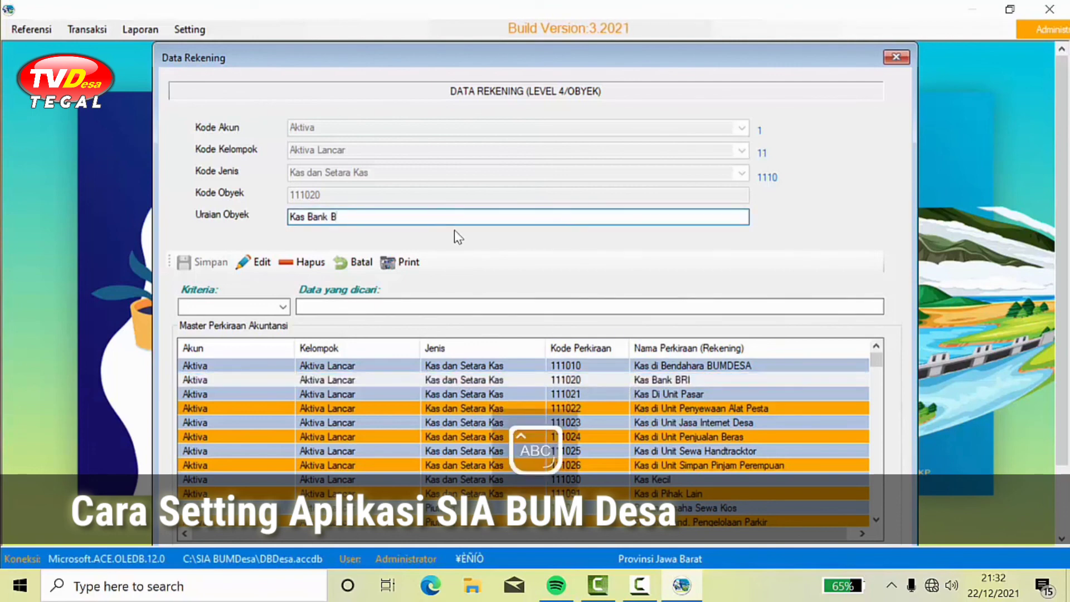
pyautogui.write('JB')
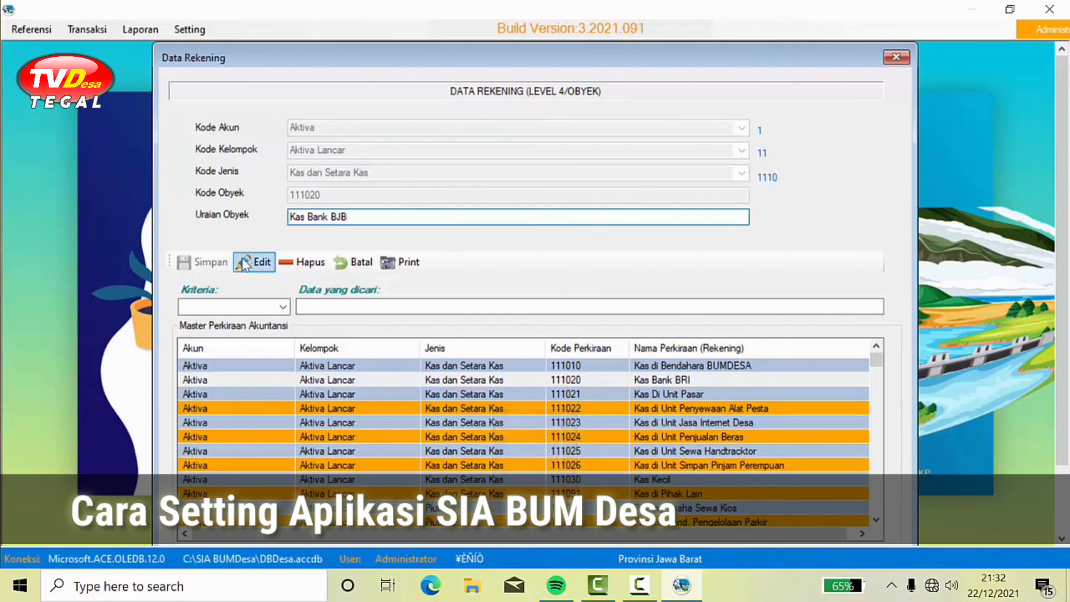
pyautogui.click(255, 268)
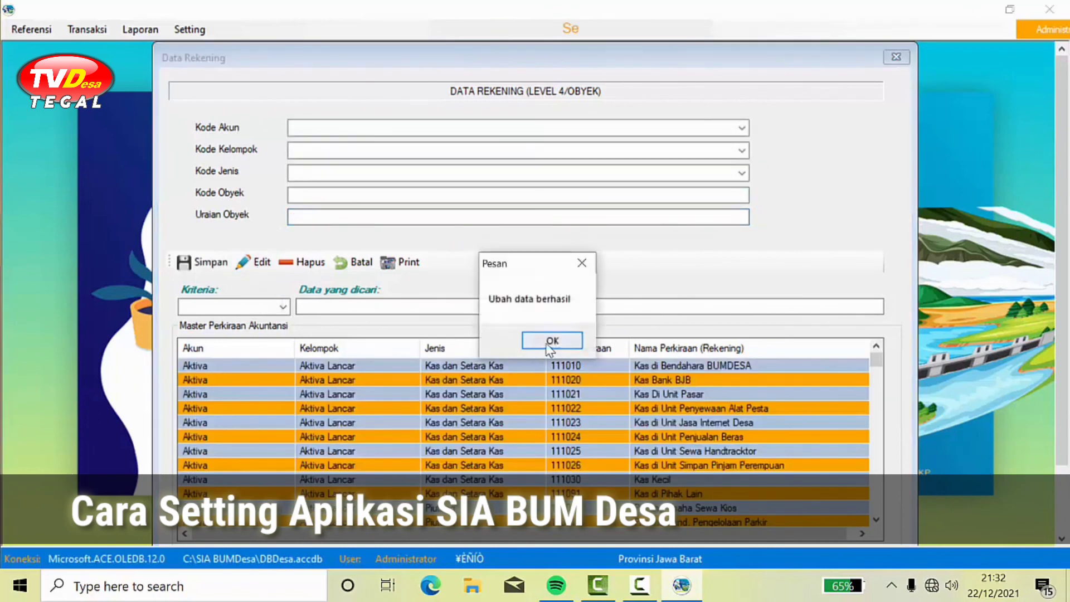
pyautogui.click(552, 340)
pyautogui.click(691, 379)
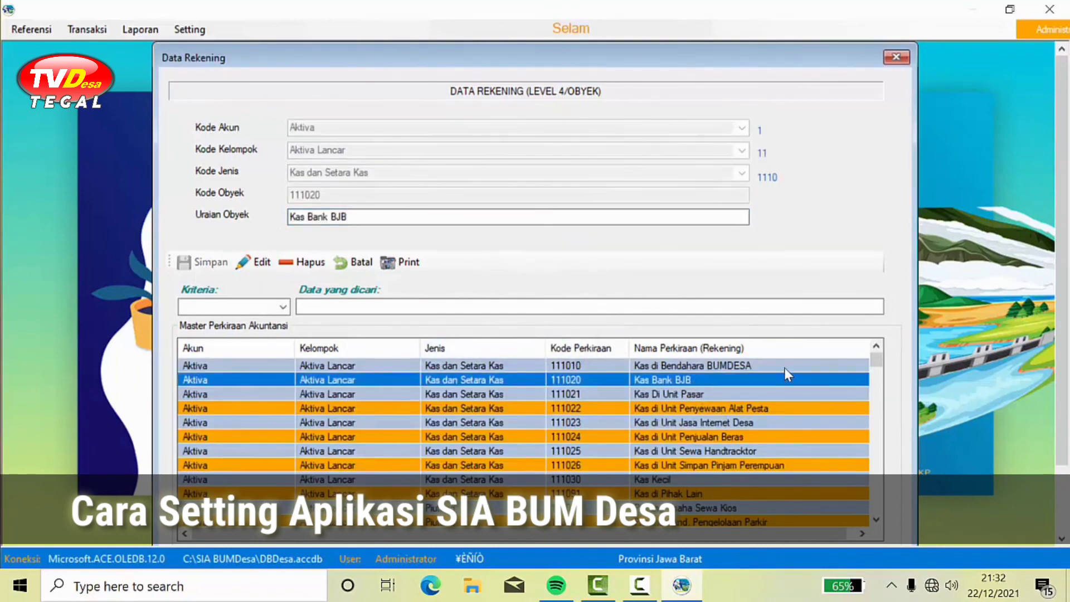